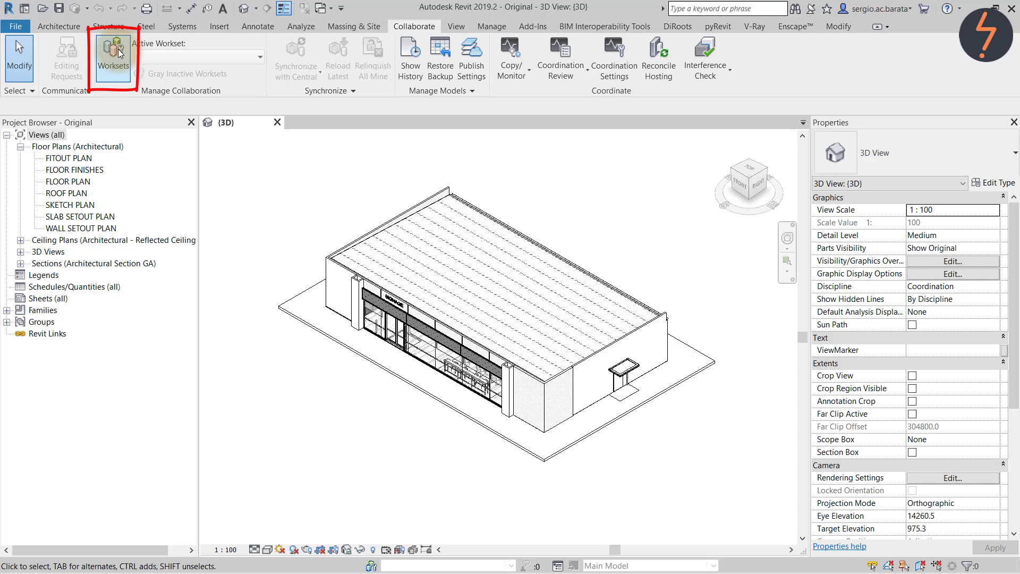
- Enable worksharing, accepting the default Shared Levels and Grids and Workset1 worksets
left_click(113, 54)
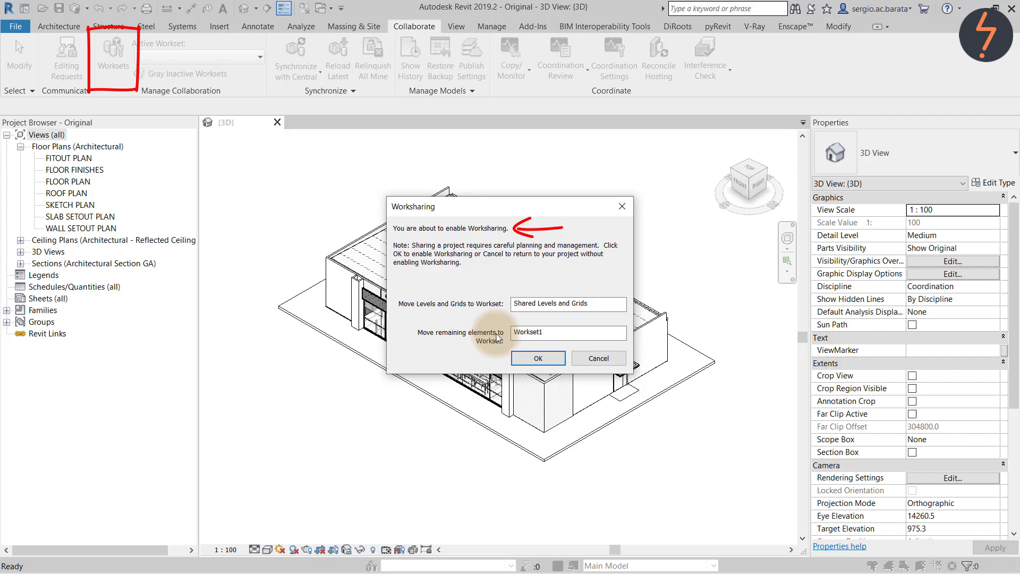
left_click(518, 356)
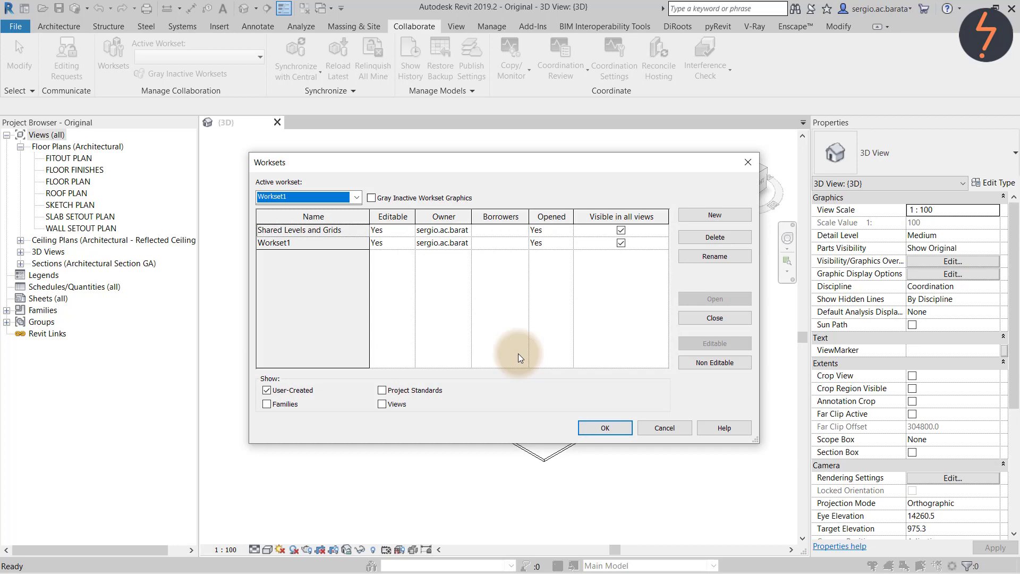
left_click(599, 427)
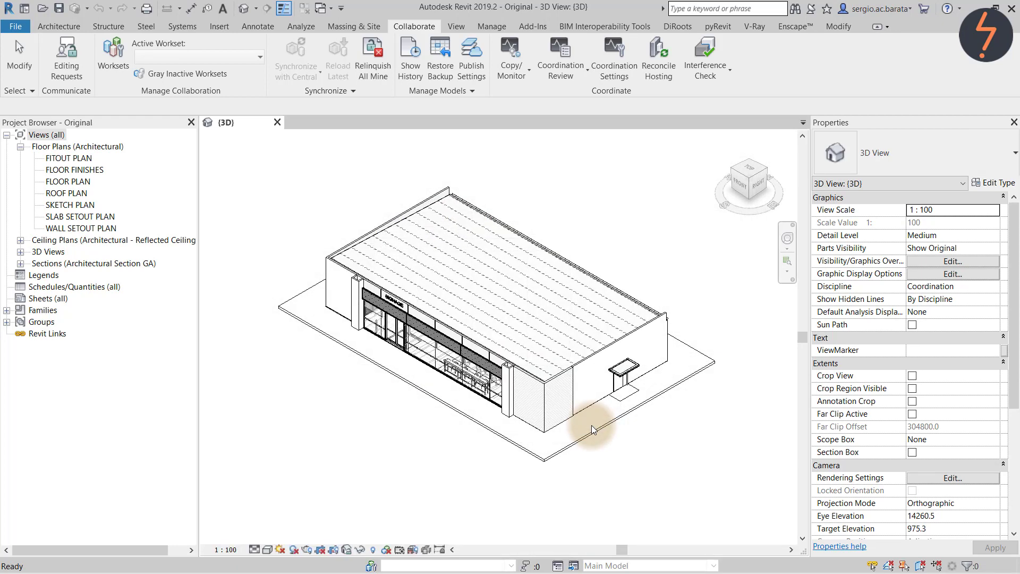
- Save the project as the central file Original_Central.rvt with maximum backups set to 1
left_click(15, 27)
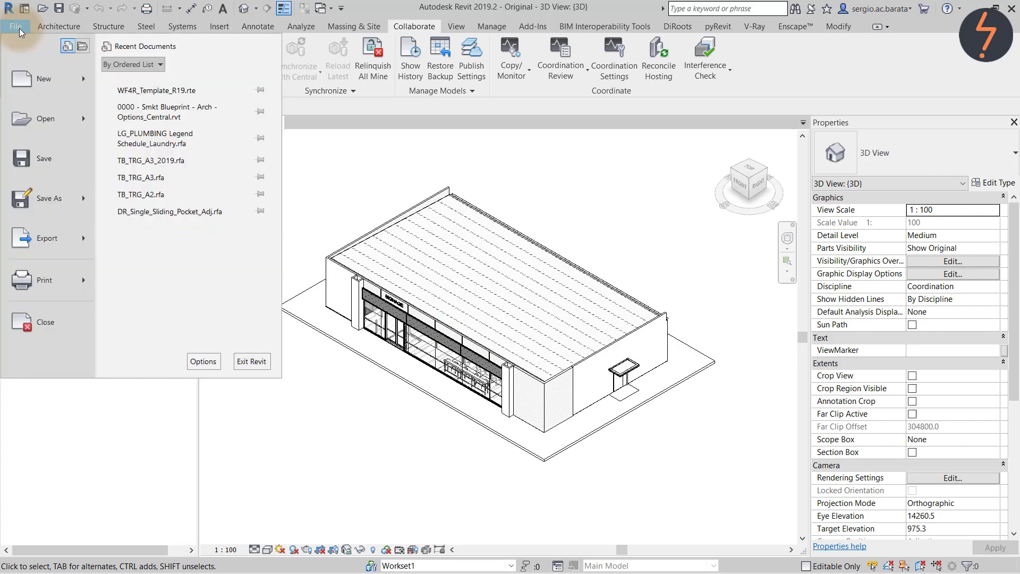
left_click(76, 196)
left_click(145, 159)
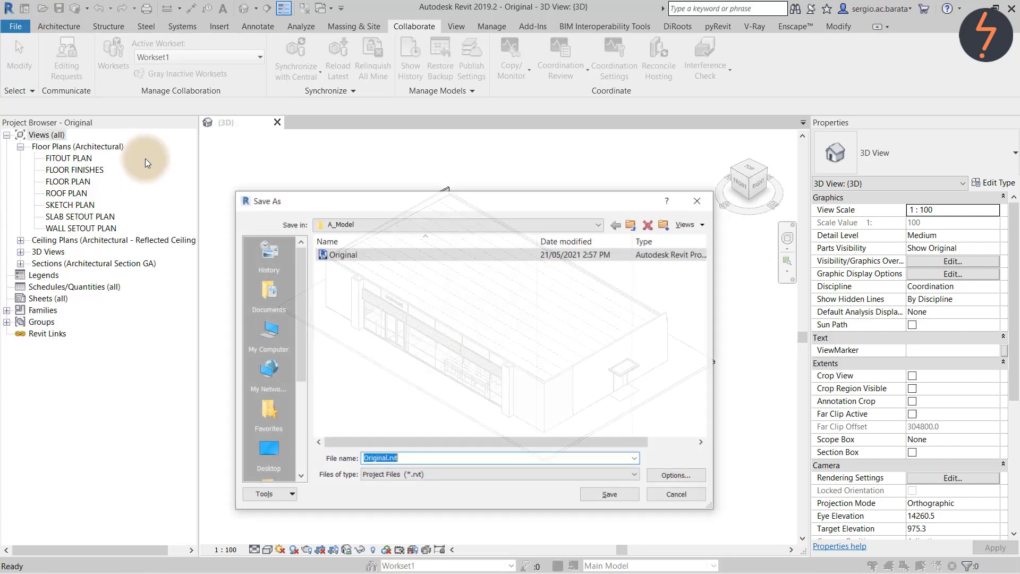
left_click(388, 458)
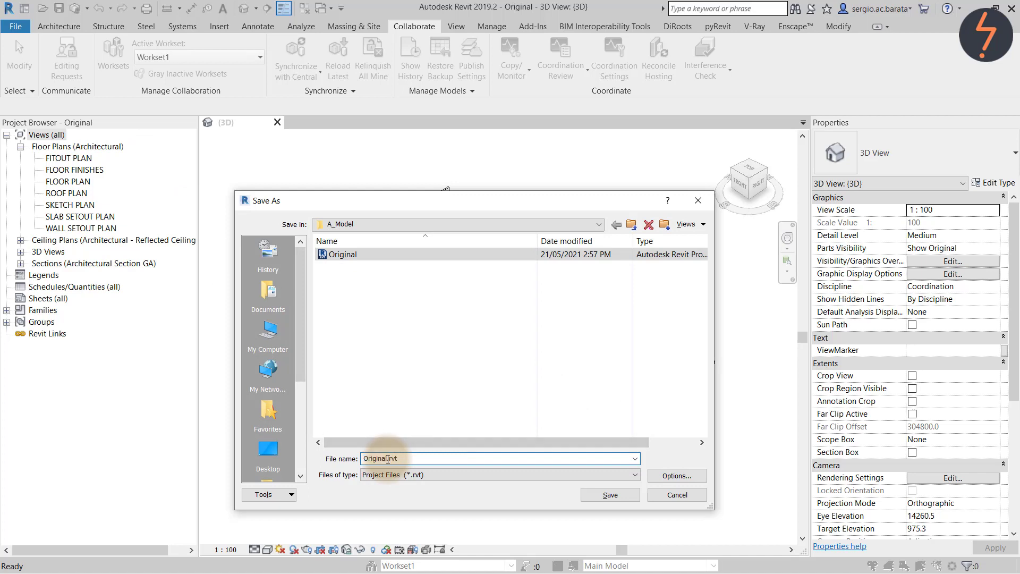
type("_Central")
left_click(662, 475)
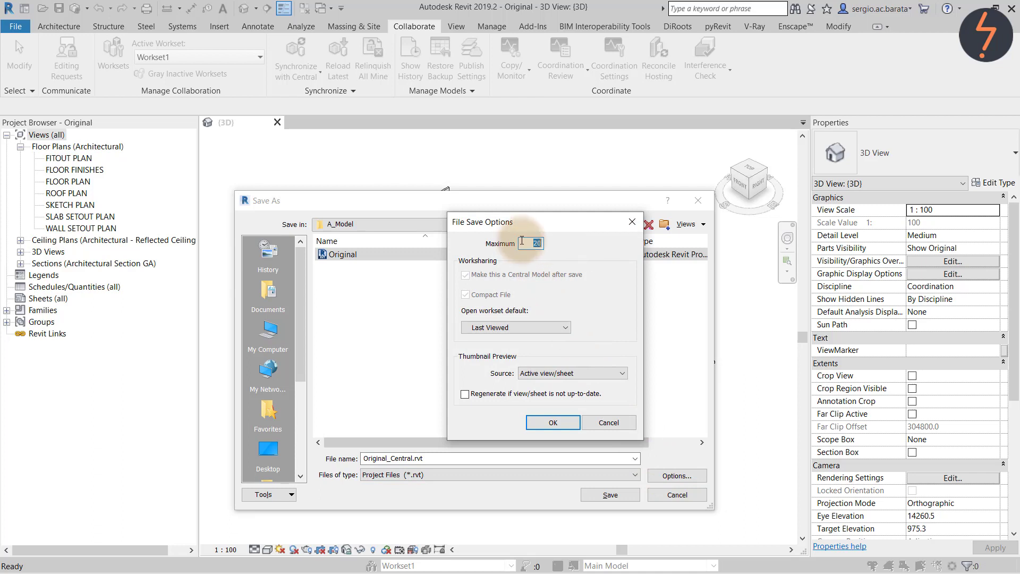
type("1")
left_click(568, 422)
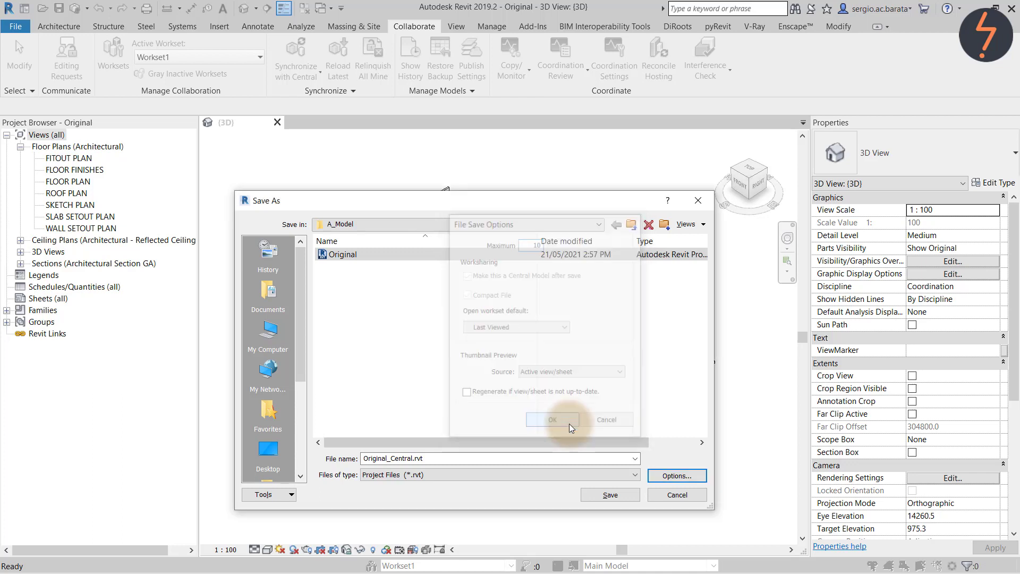
left_click(620, 498)
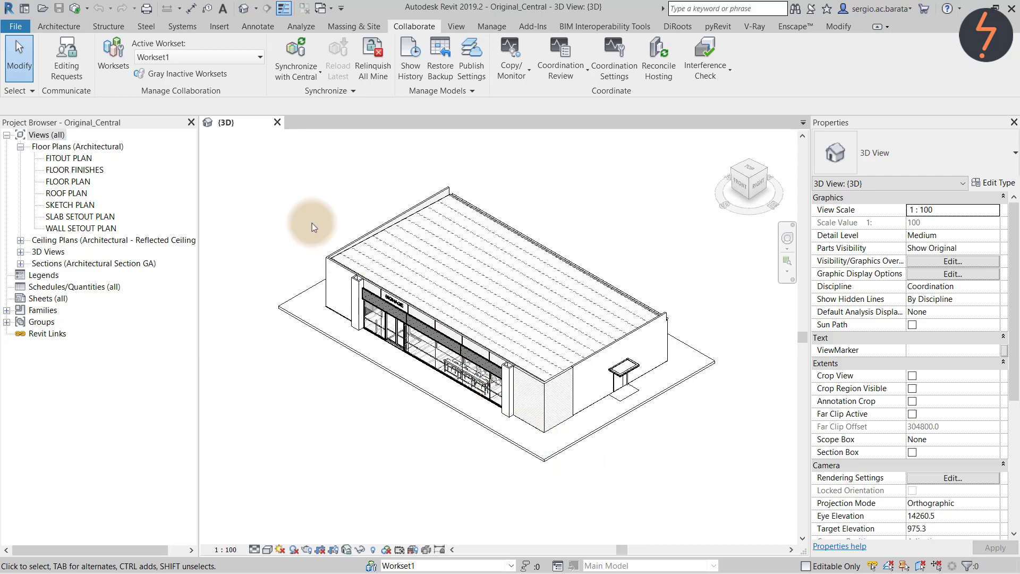
- Synchronize with central, compacting the model, with the comment 'Central_Created_SB_Date'
left_click(74, 9)
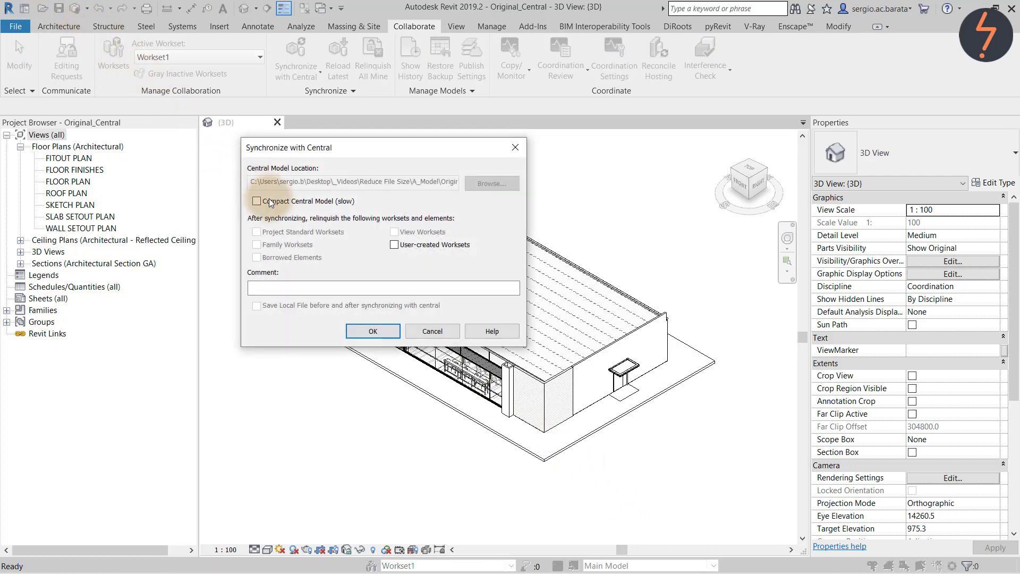
left_click(256, 201)
left_click(281, 288)
type("Central")
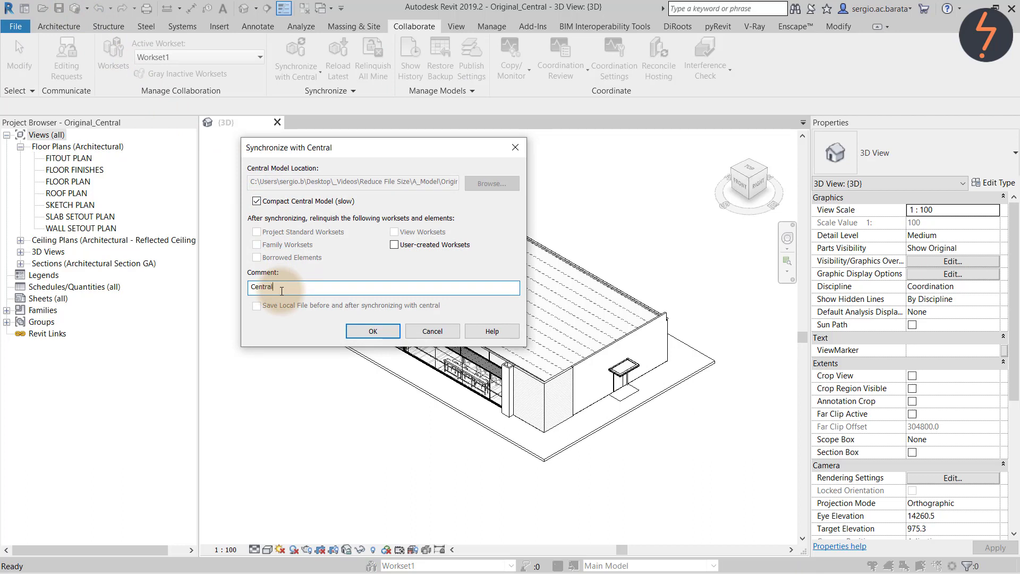
type("_Created")
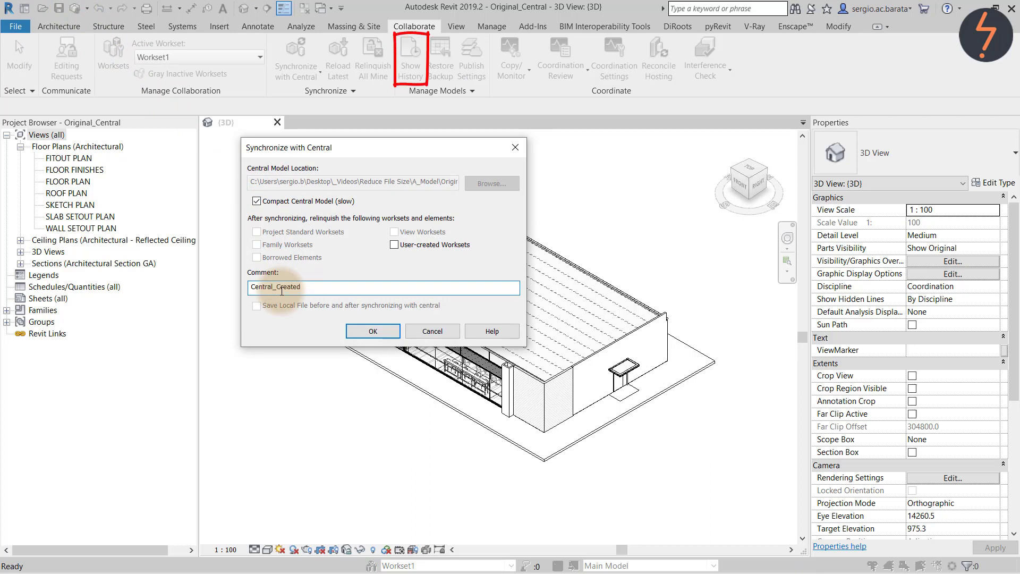
type("_SB_Date")
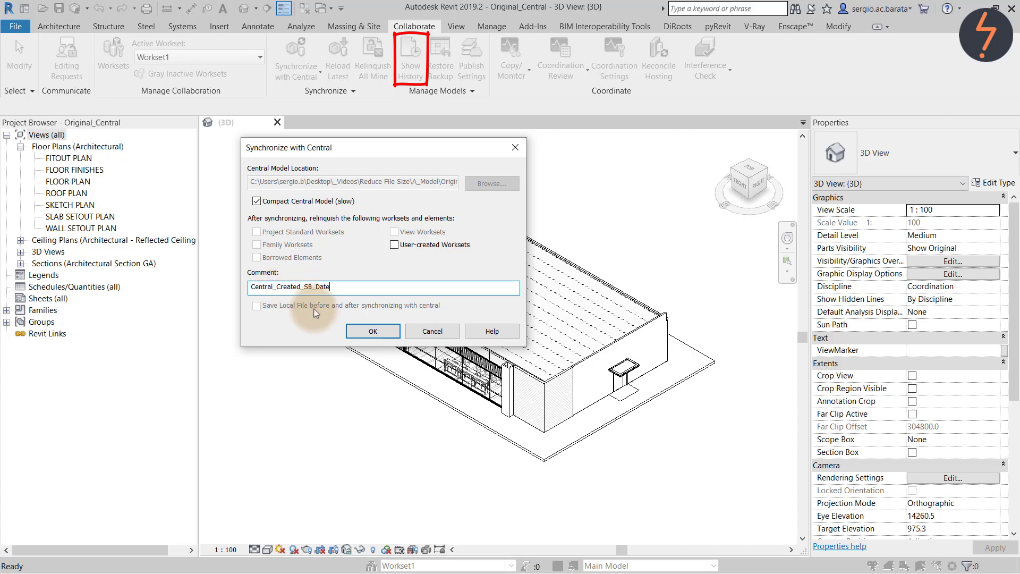
left_click(373, 331)
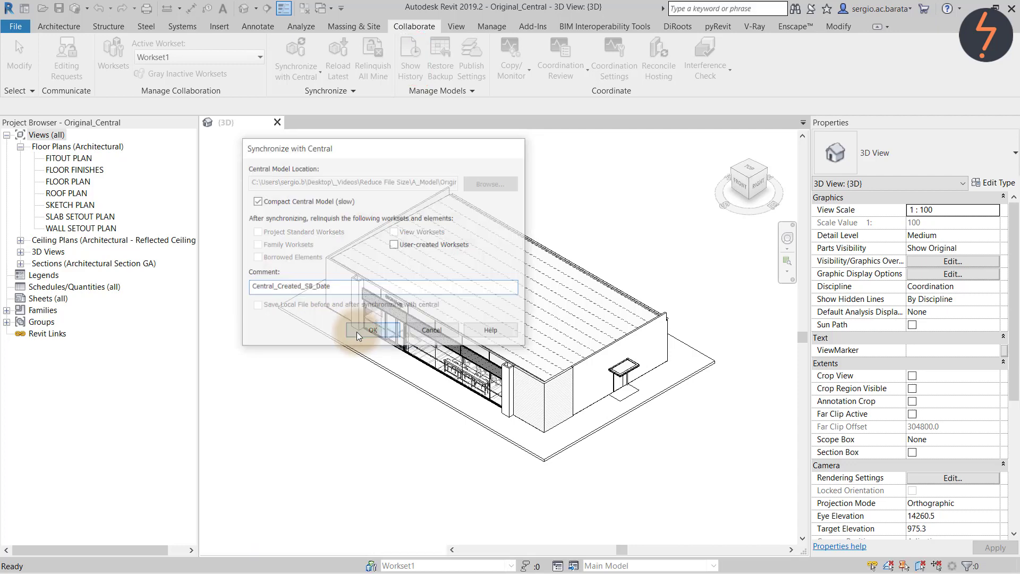
- Set Shared Levels and Grids and Workset1 to non-editable in the Worksets dialog
left_click(370, 565)
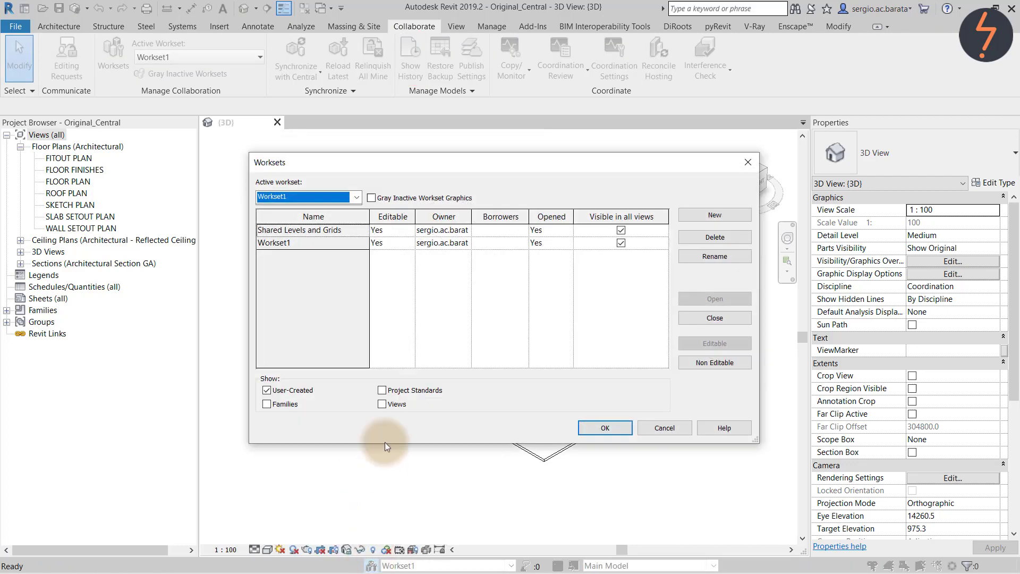
left_click(409, 232)
left_click(408, 253)
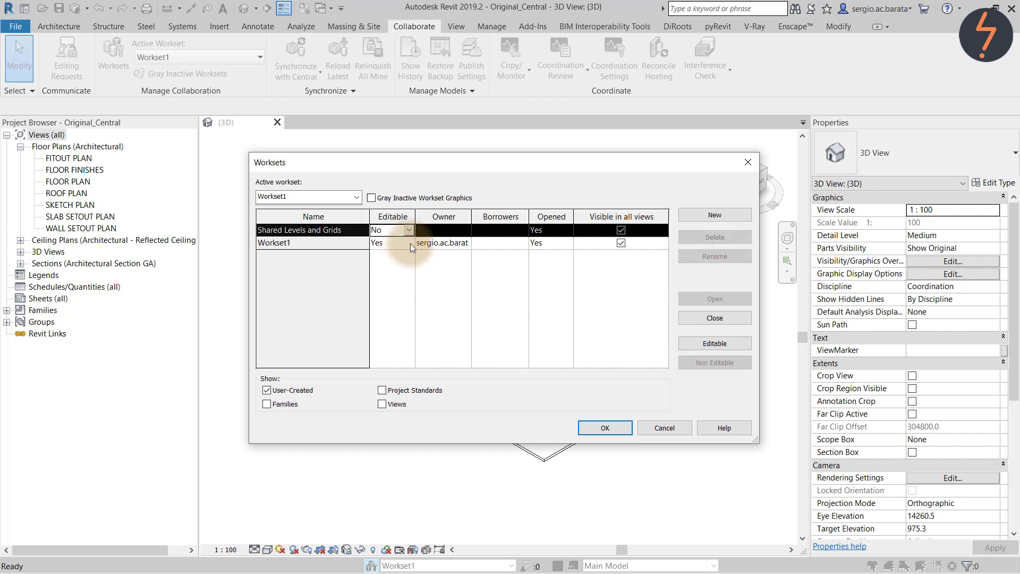
left_click(408, 243)
left_click(406, 263)
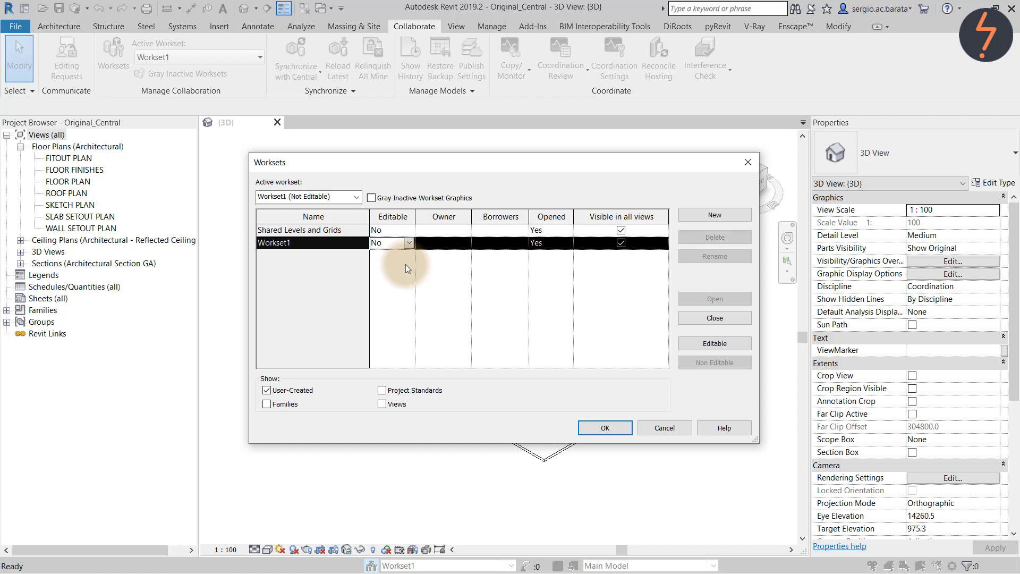
- Add worksets S_Structure and S_Furniture, each not visible in all views
left_click(704, 214)
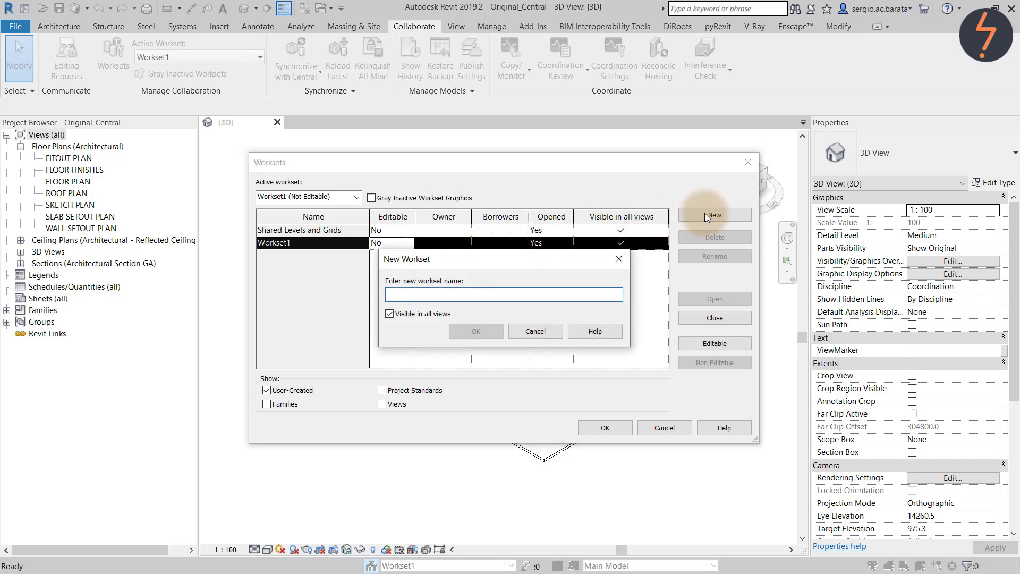
type("S_S")
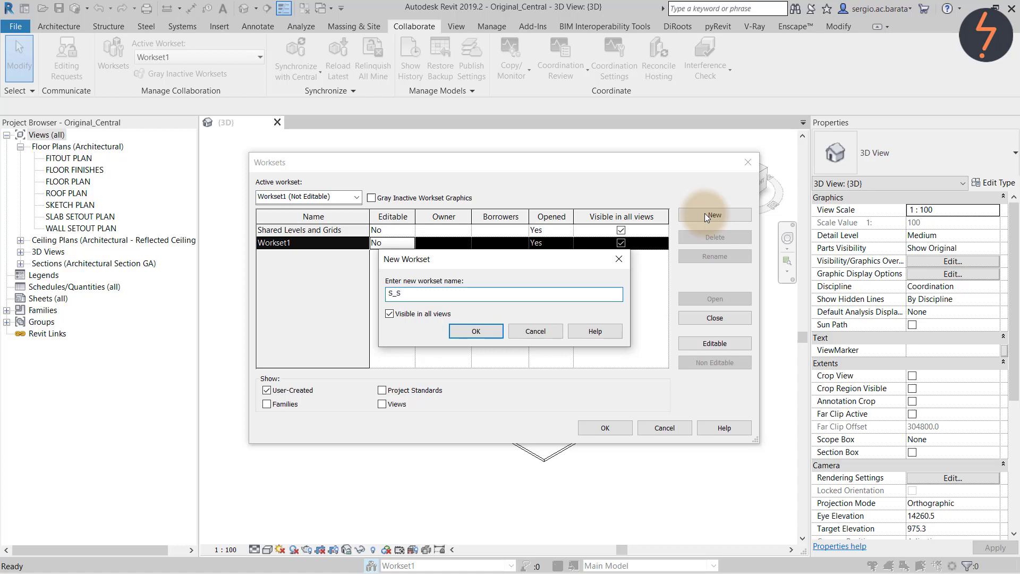
type("tructure")
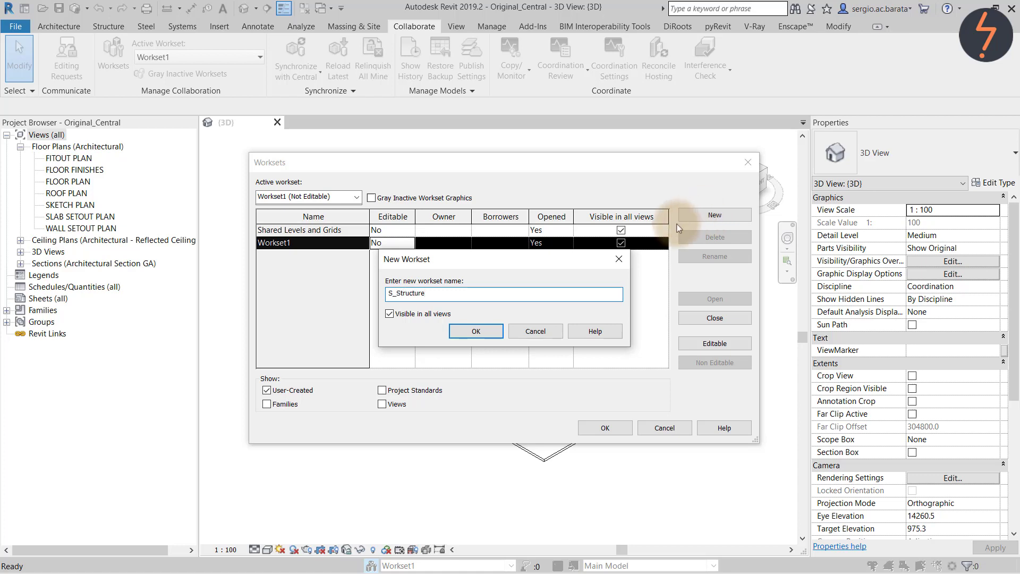
left_click(435, 314)
left_click(474, 330)
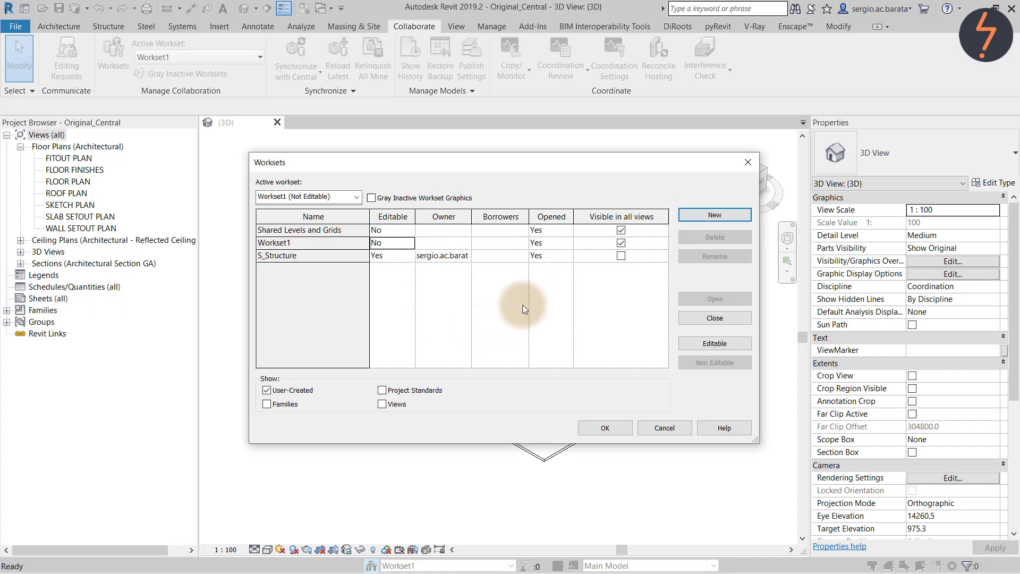
left_click(707, 213)
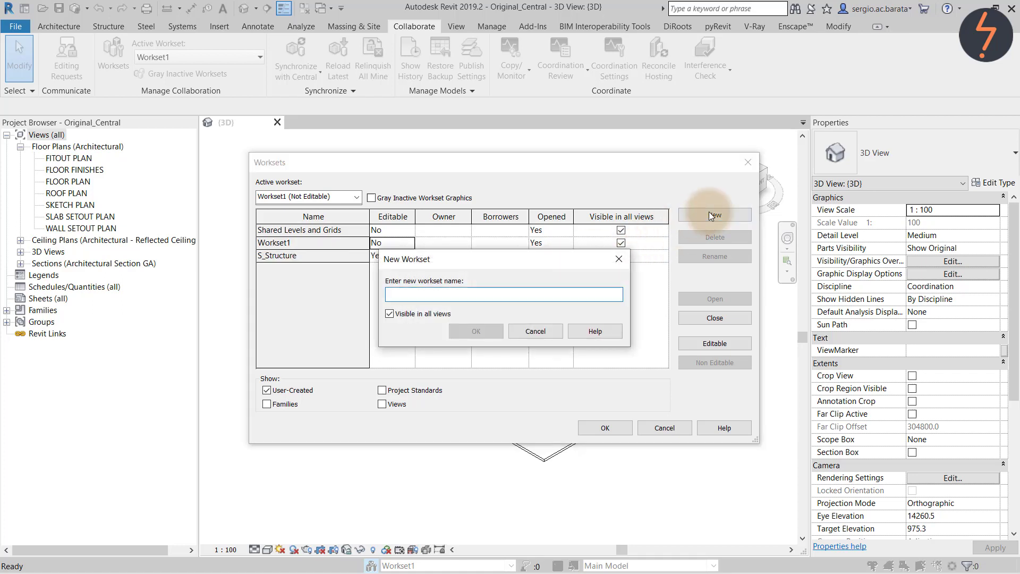
type("S_Fu")
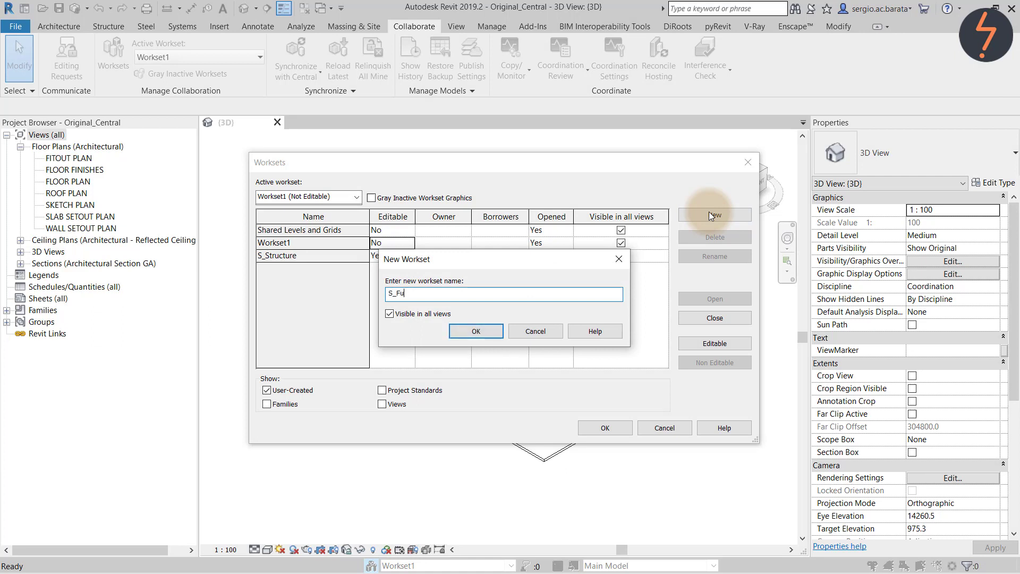
type("rniture")
left_click(435, 314)
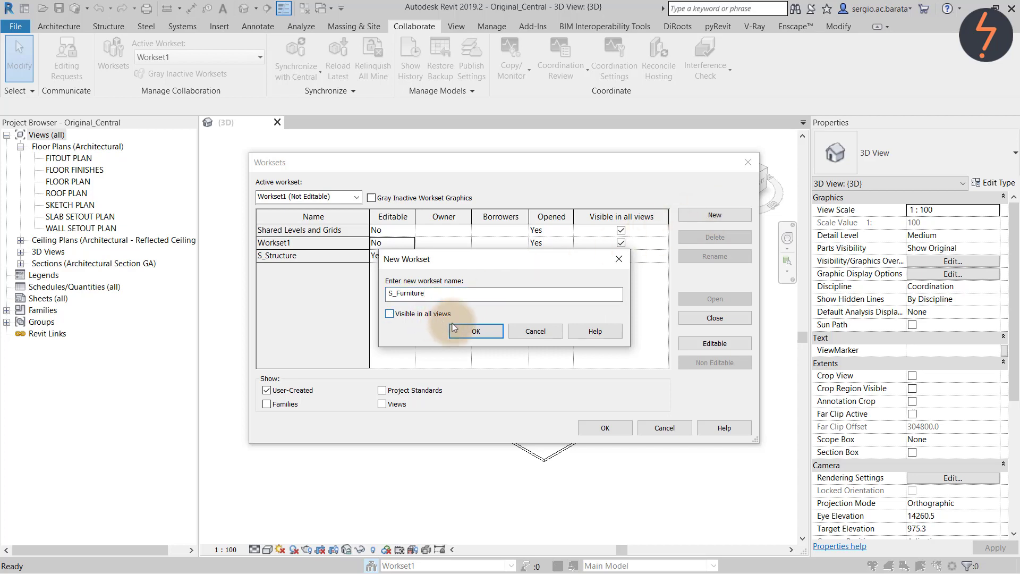
left_click(474, 330)
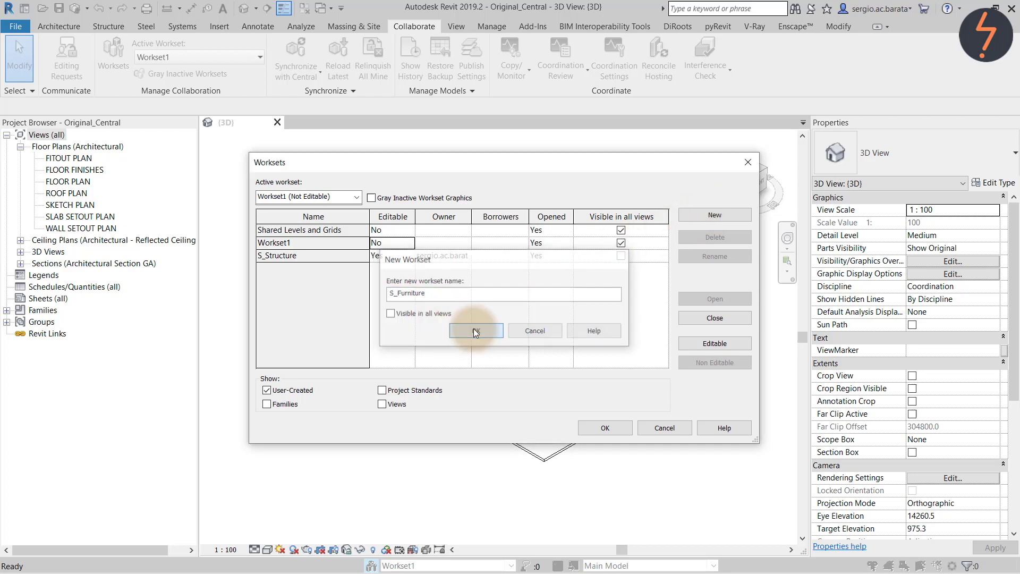
- Add worksets S_Lights and A_Architecture, with A_Architecture not visible in all views
left_click(715, 215)
type("S_Lights")
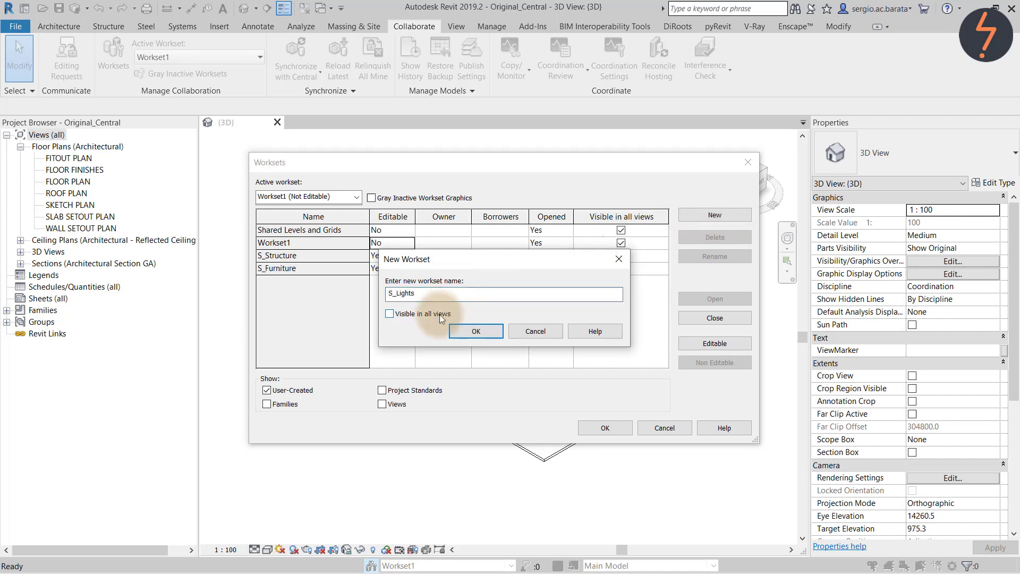
left_click(475, 331)
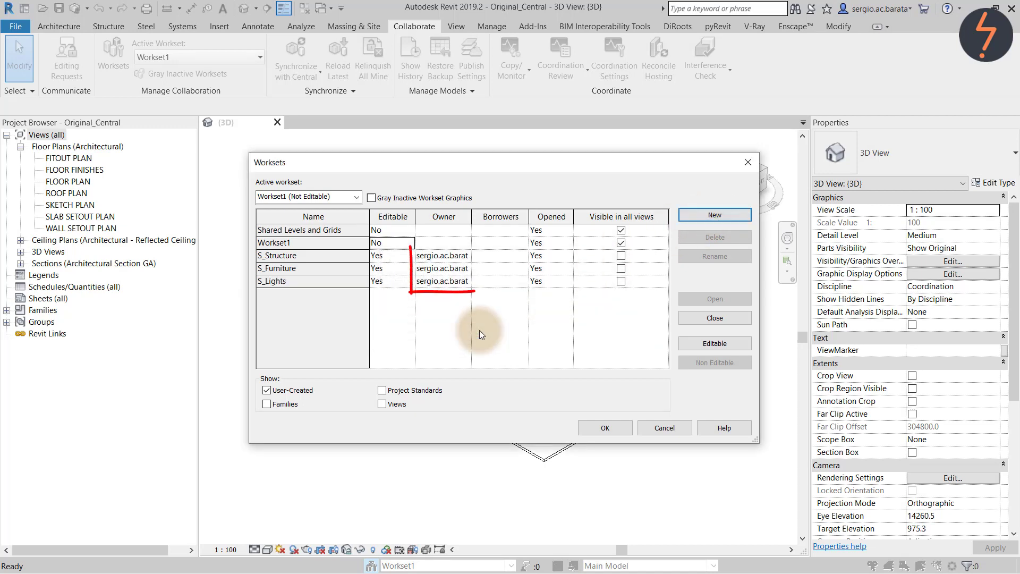
left_click(700, 215)
type("A_Arc")
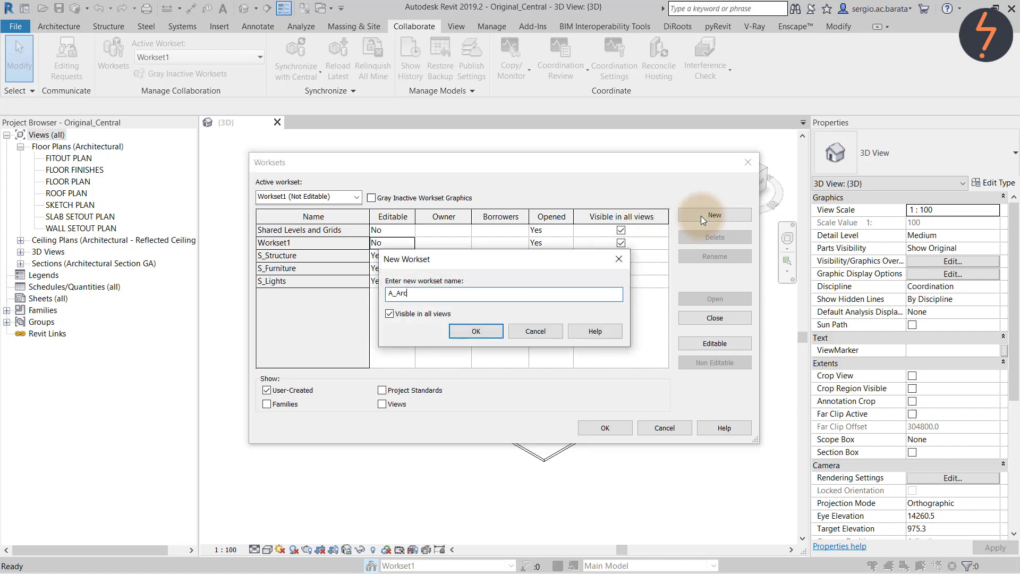
type("hitecture")
left_click(437, 314)
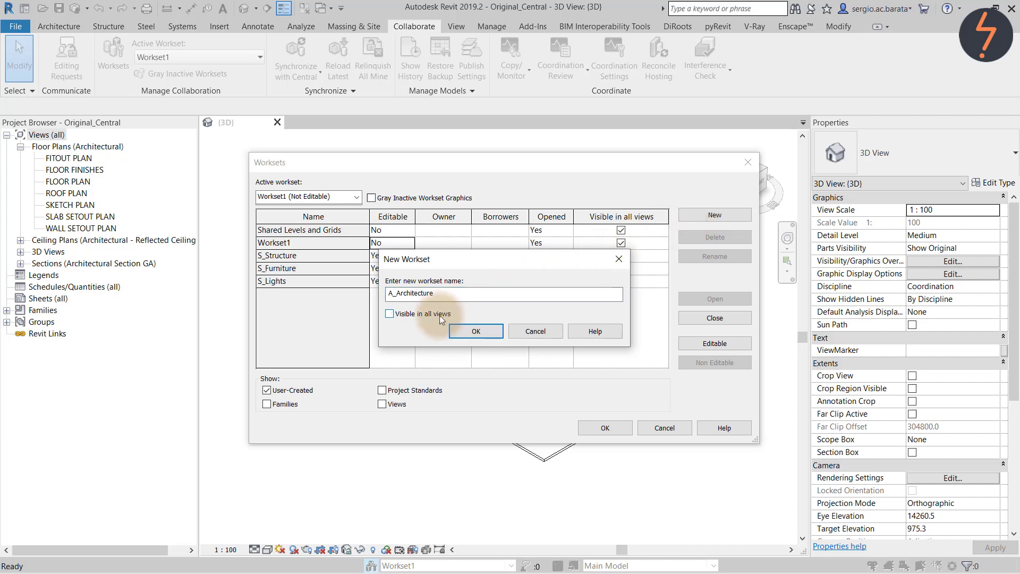
left_click(486, 333)
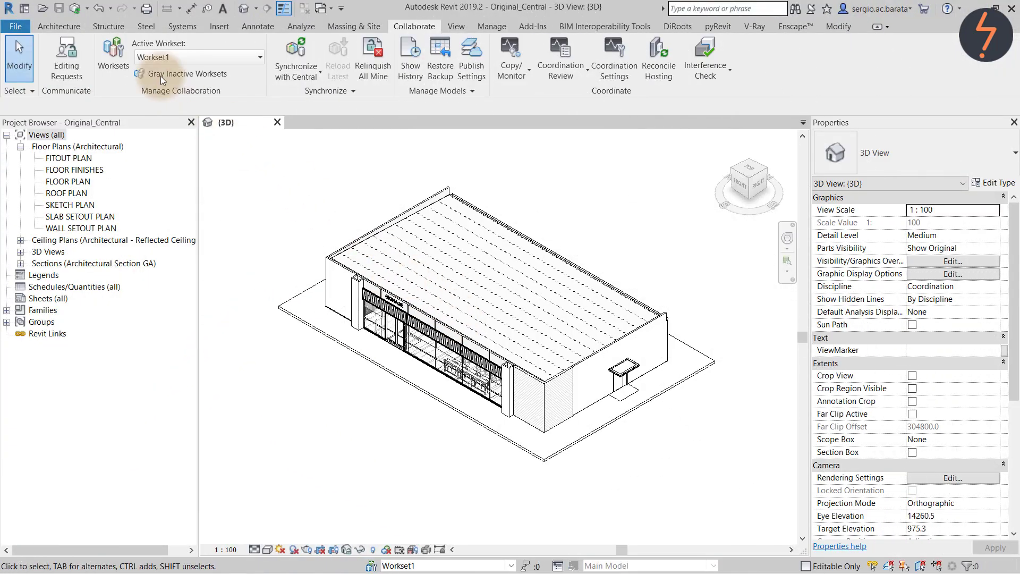
- Synchronize with central, then make A_Architecture and S_Furniture non-editable
left_click(76, 9)
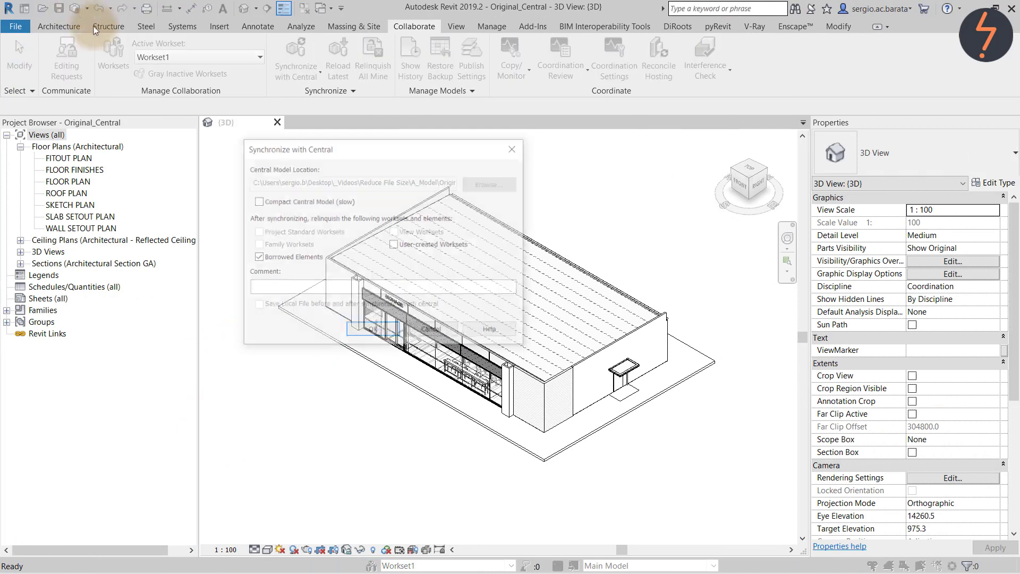
left_click(371, 330)
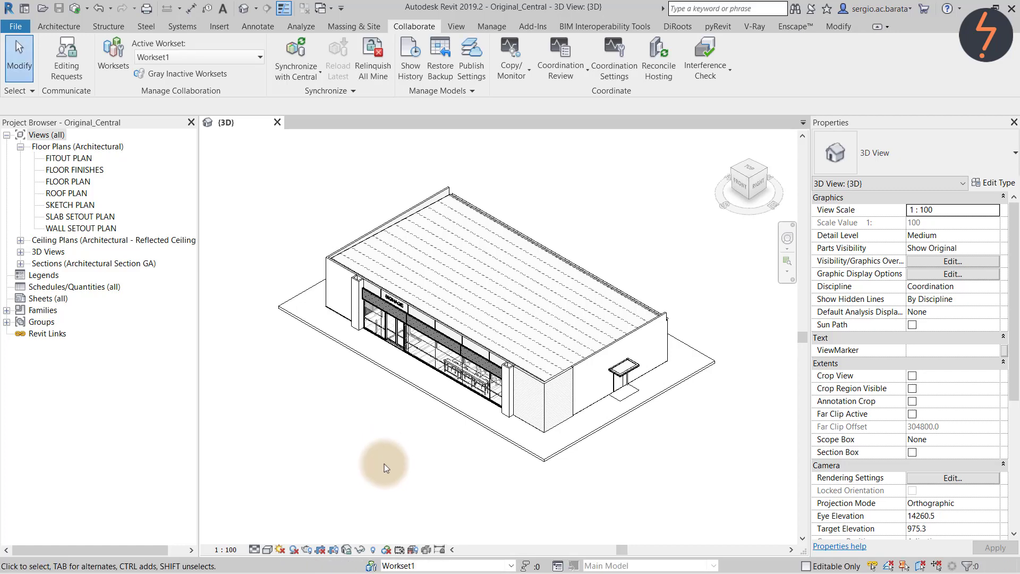
left_click(370, 565)
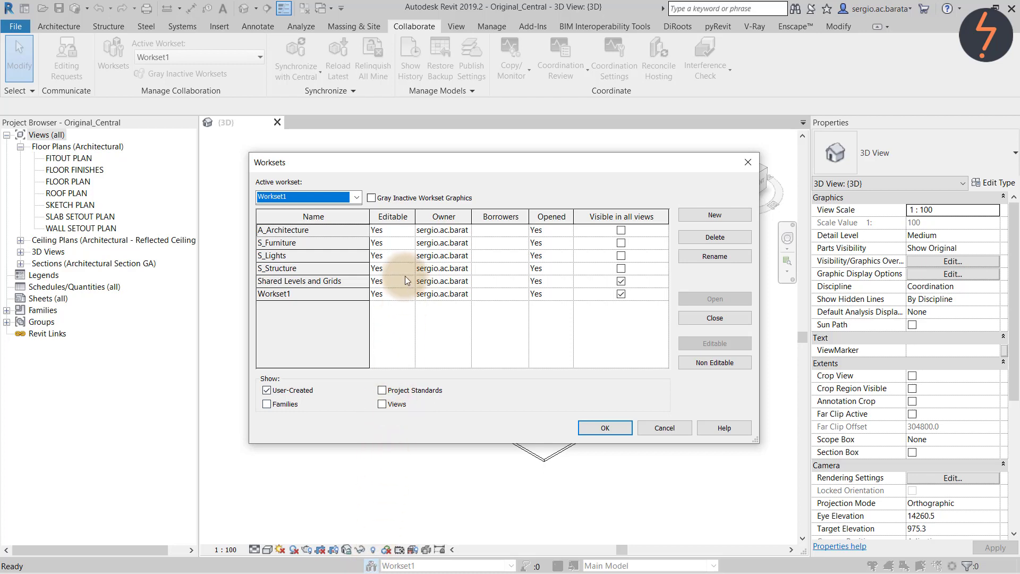
left_click(409, 229)
left_click(408, 229)
left_click(375, 253)
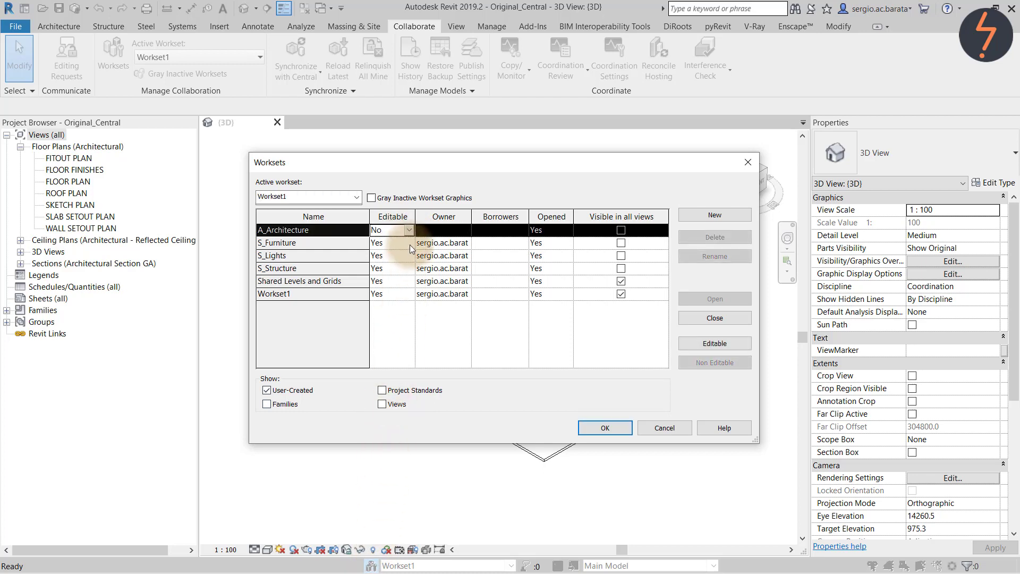
left_click(410, 242)
left_click(408, 265)
- Make S_Lights, S_Structure, Shared Levels and Grids, and Workset1 non-editable and confirm
left_click(408, 259)
left_click(408, 255)
left_click(406, 277)
left_click(407, 269)
left_click(409, 268)
left_click(407, 292)
left_click(407, 281)
left_click(407, 281)
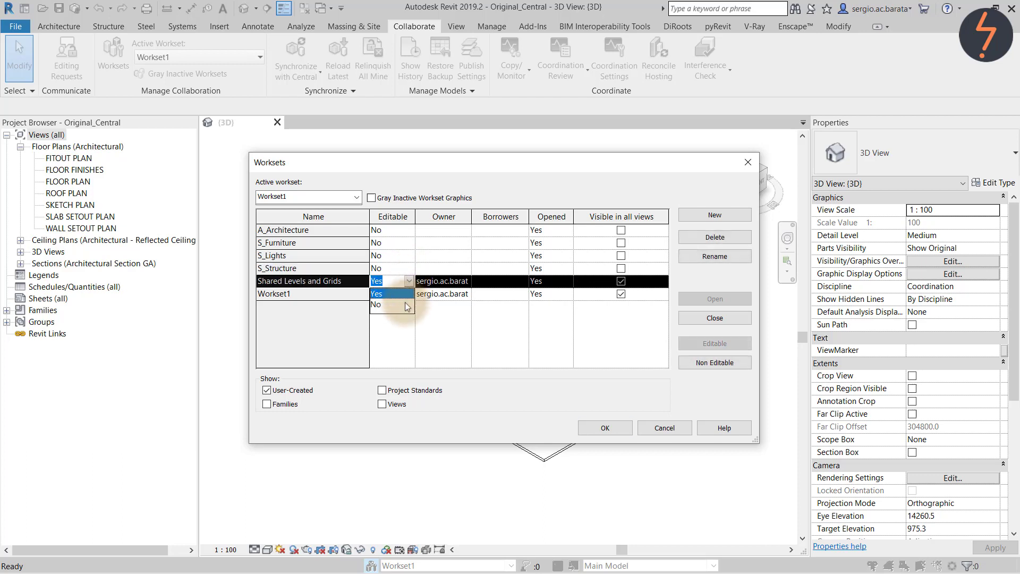
left_click(405, 304)
left_click(406, 294)
left_click(405, 293)
left_click(403, 317)
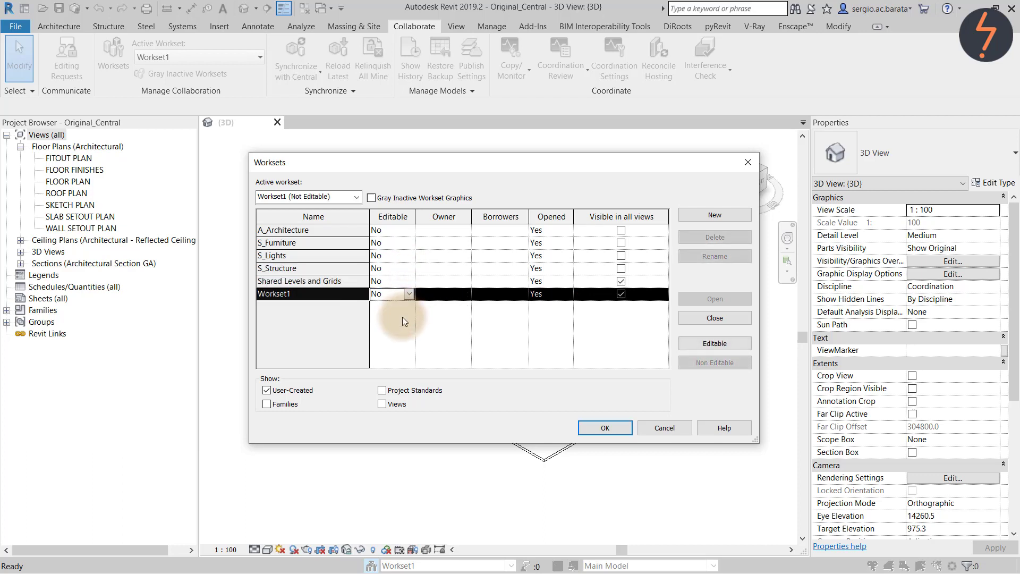
left_click(604, 428)
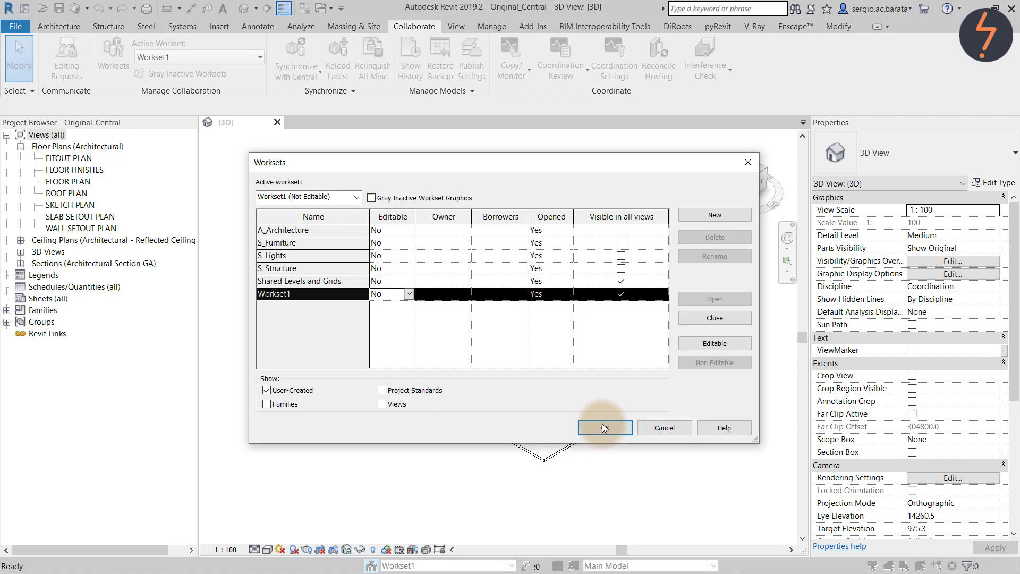
left_click(605, 428)
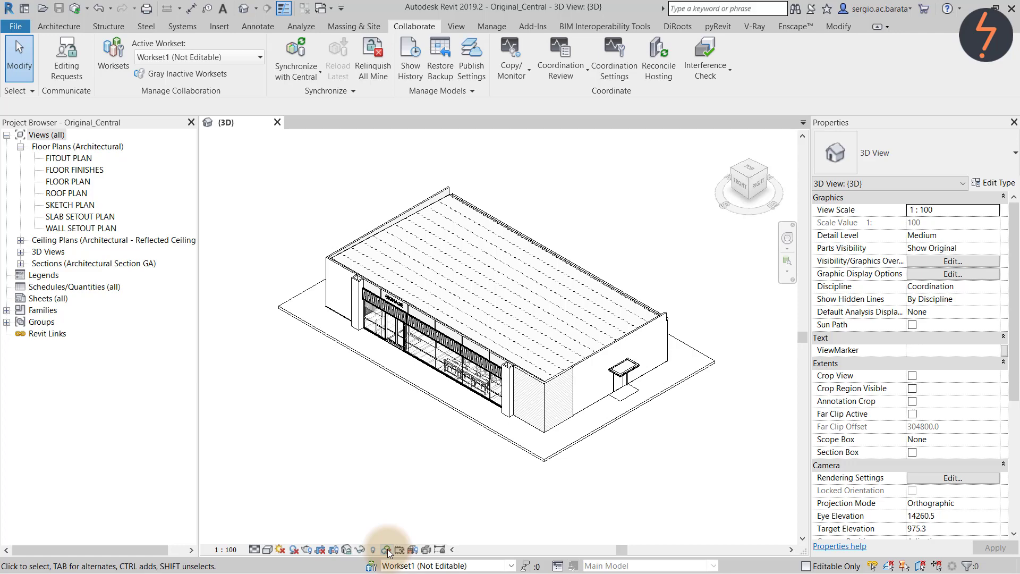
- In Worksharing Display Settings, change Workset1's colour to light green and apply it
left_click(387, 549)
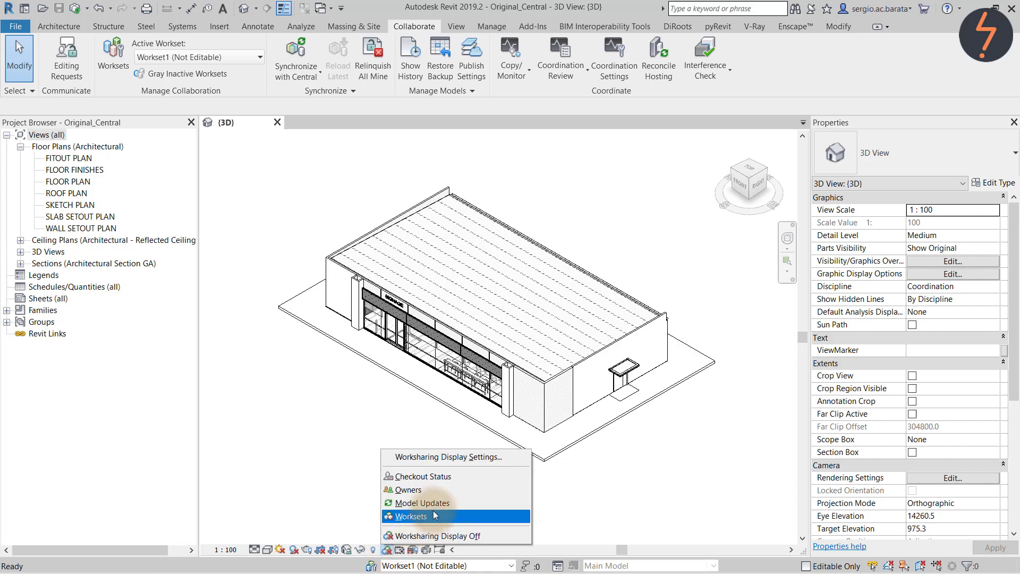
left_click(492, 460)
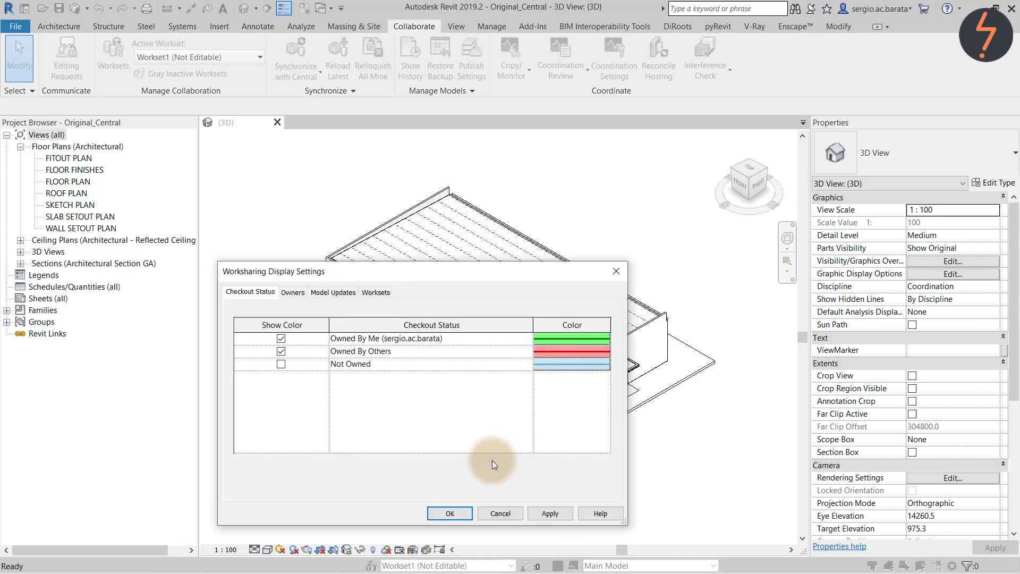
left_click(384, 293)
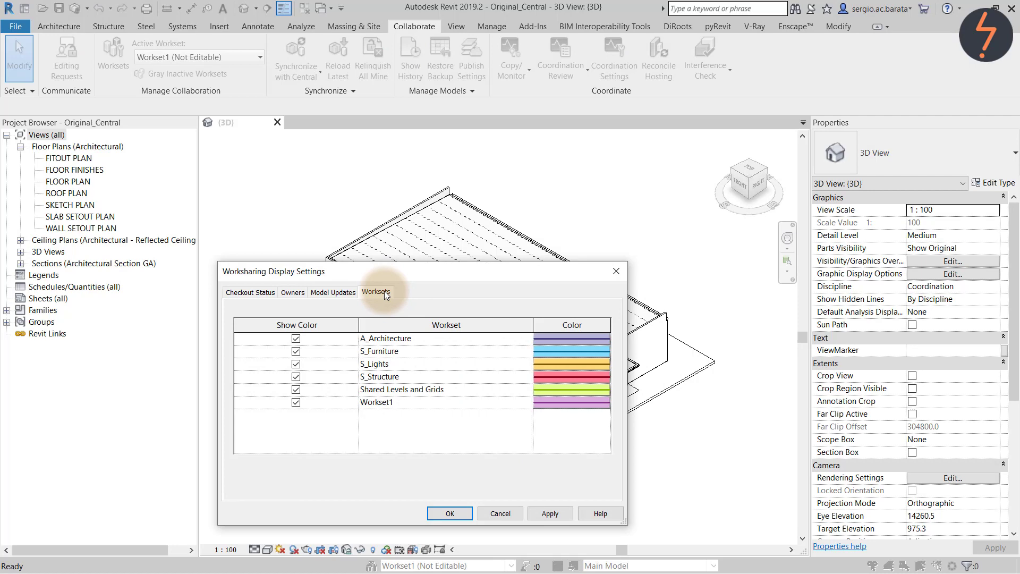
left_click(556, 403)
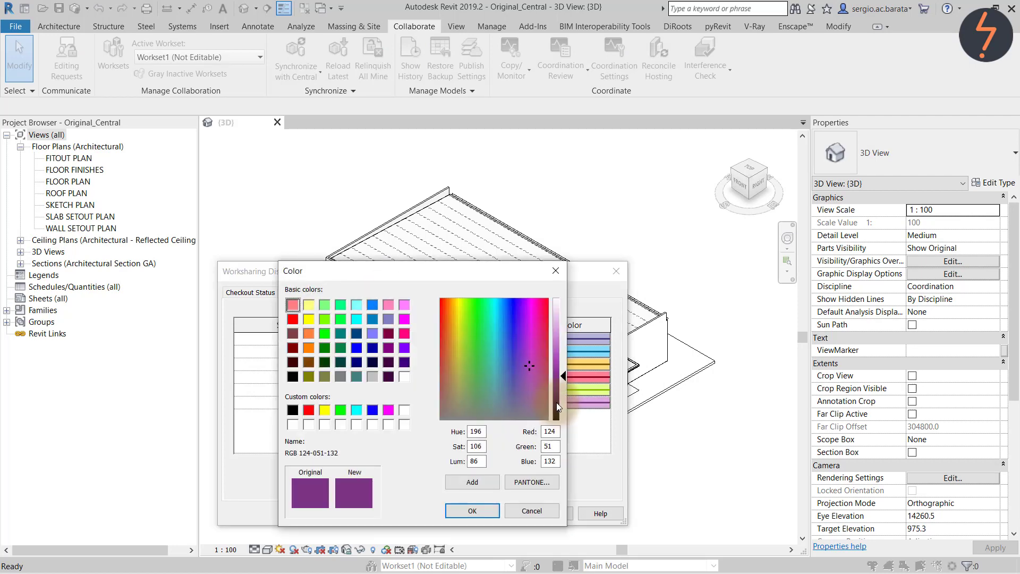
left_click(328, 306)
left_click(485, 509)
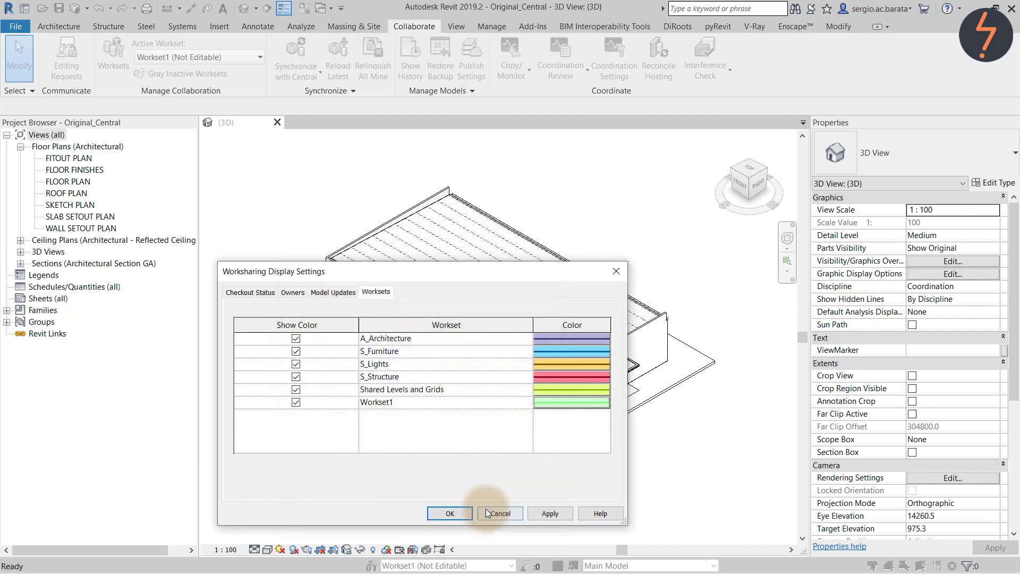
left_click(540, 514)
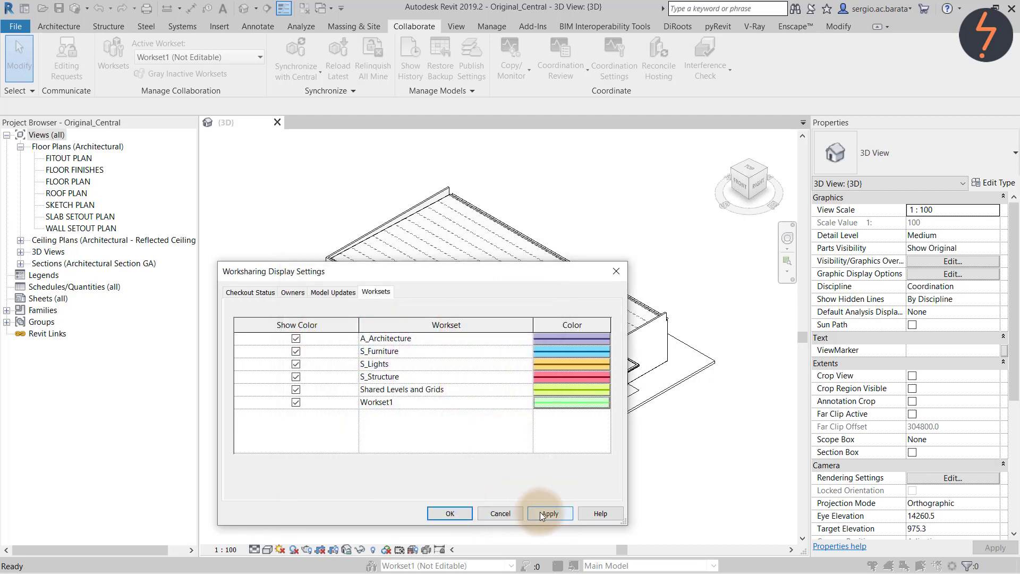
left_click(455, 513)
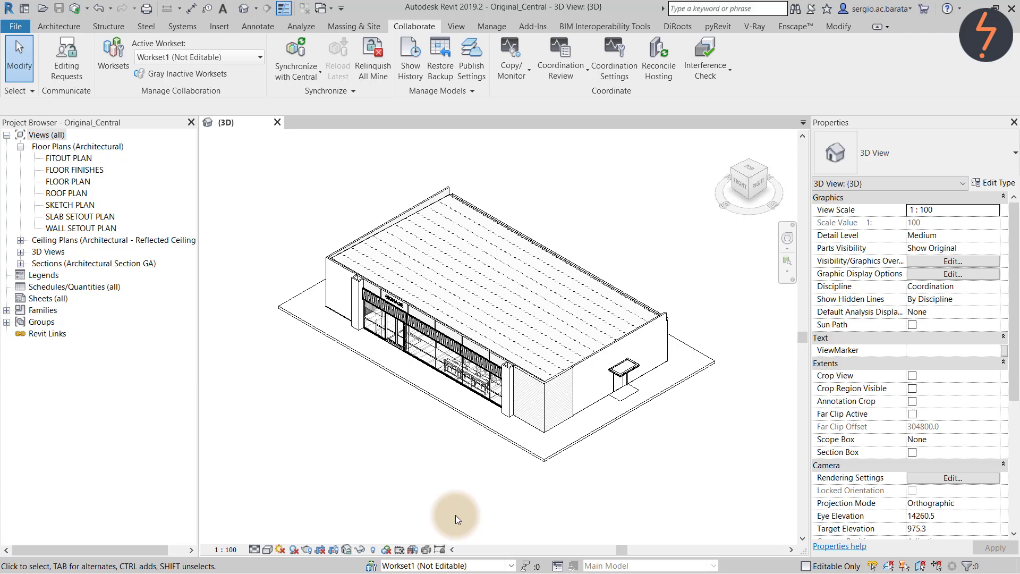
- Switch the 3D view's worksharing display mode to Worksets
left_click(386, 550)
left_click(398, 517)
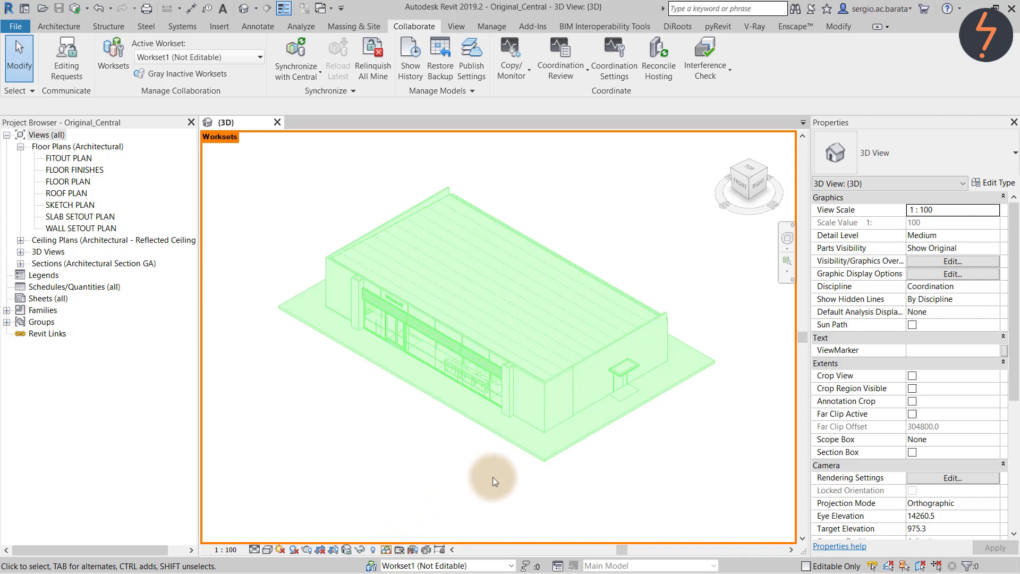
- Isolate all floors and move them to the A_Architecture workset
left_click(530, 458)
key("h")
key("i")
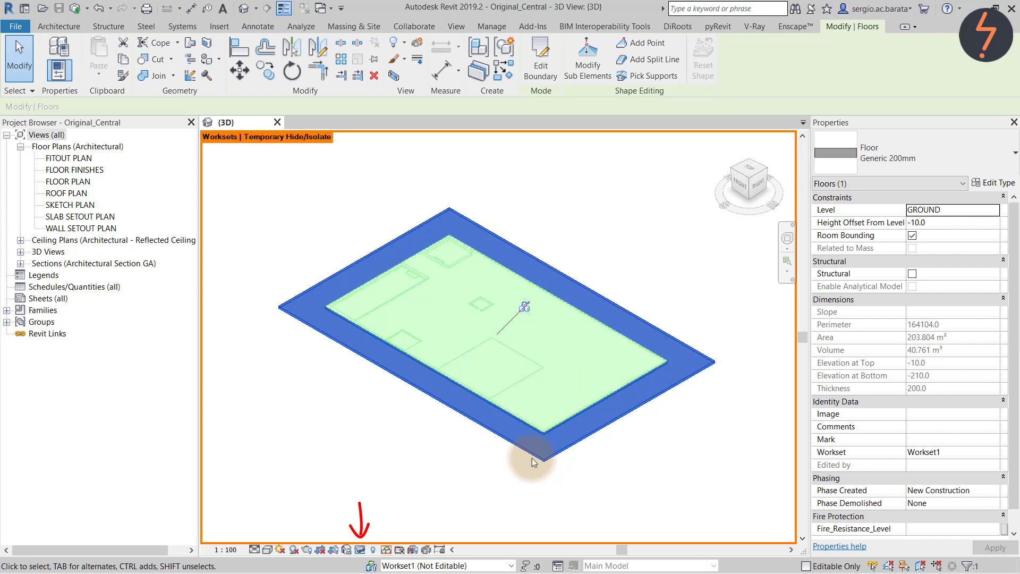
left_click(686, 483)
left_click_drag(744, 497, 396, 174)
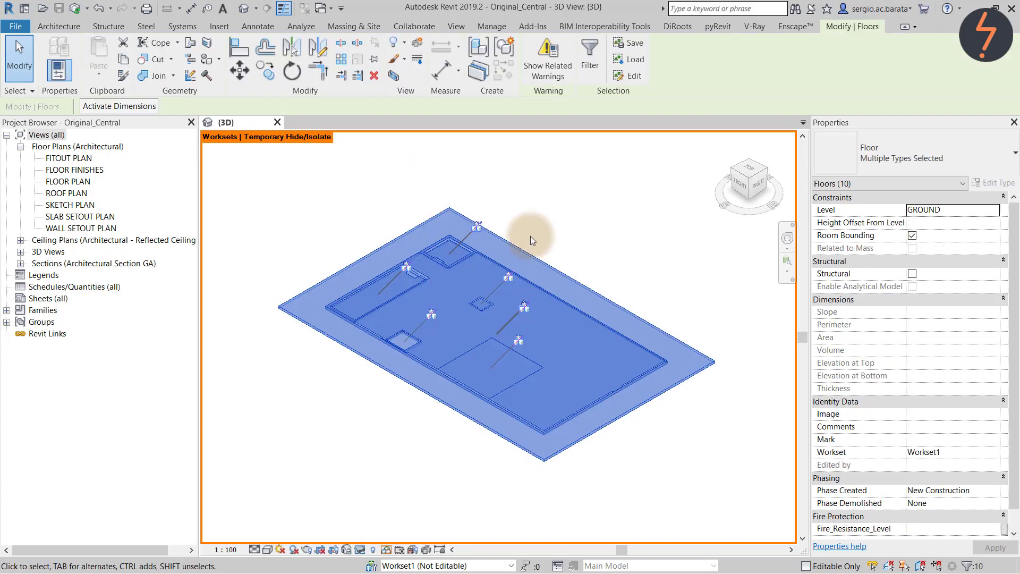
left_click(993, 453)
left_click(995, 453)
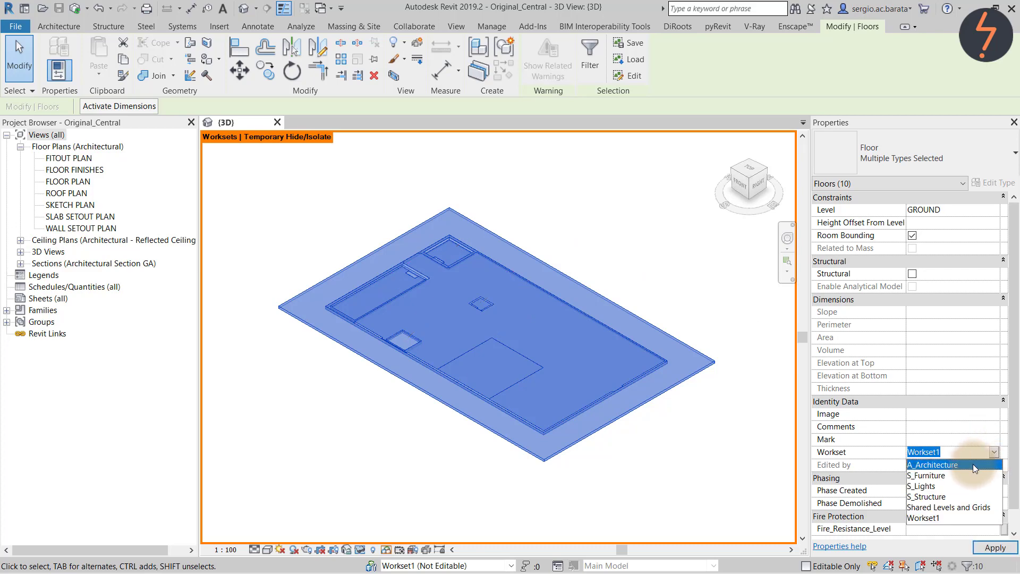
left_click(973, 464)
left_click(676, 454)
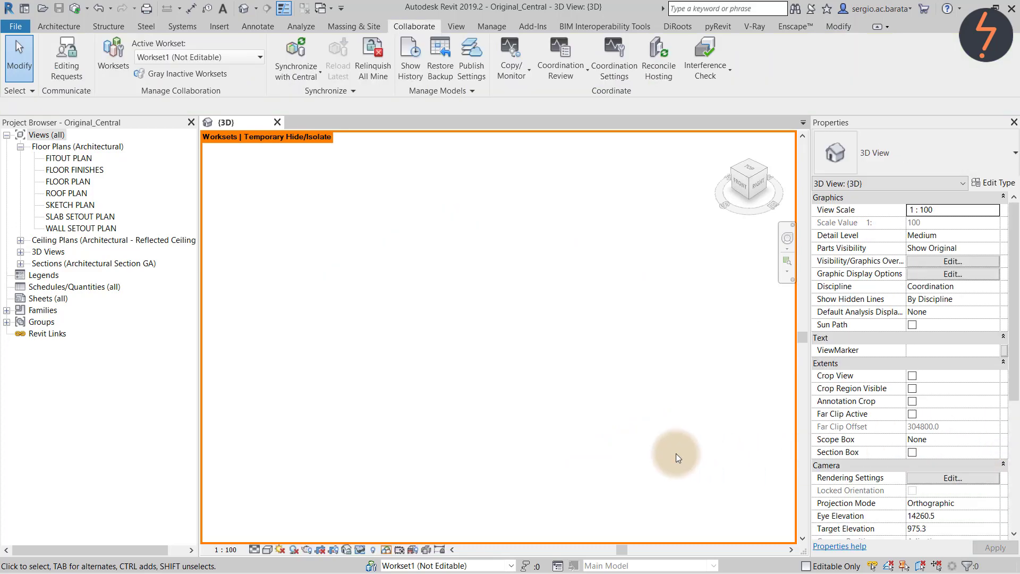
key("h")
key("r")
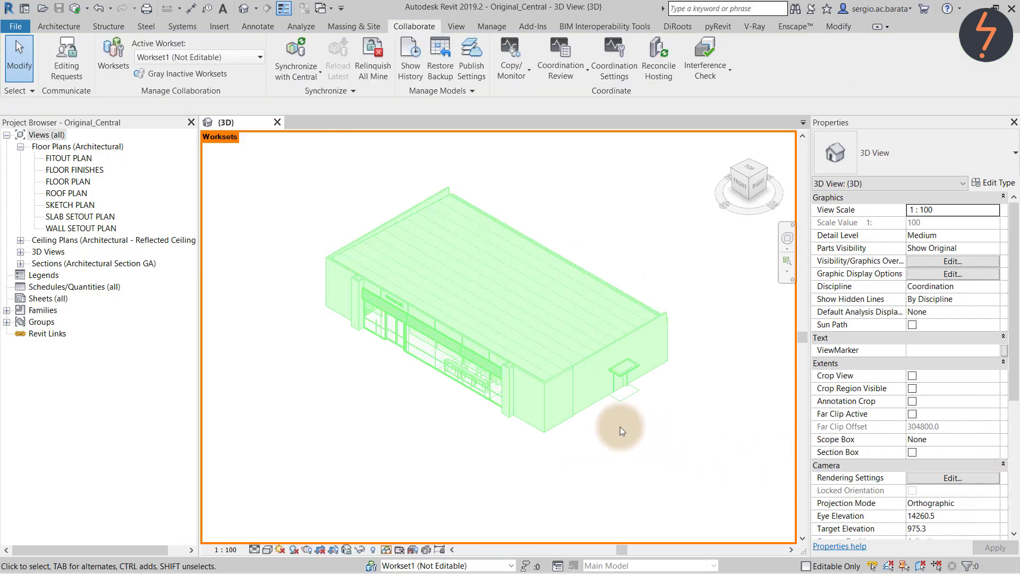
- Isolate all walls and move them to the A_Architecture workset
left_click(585, 410)
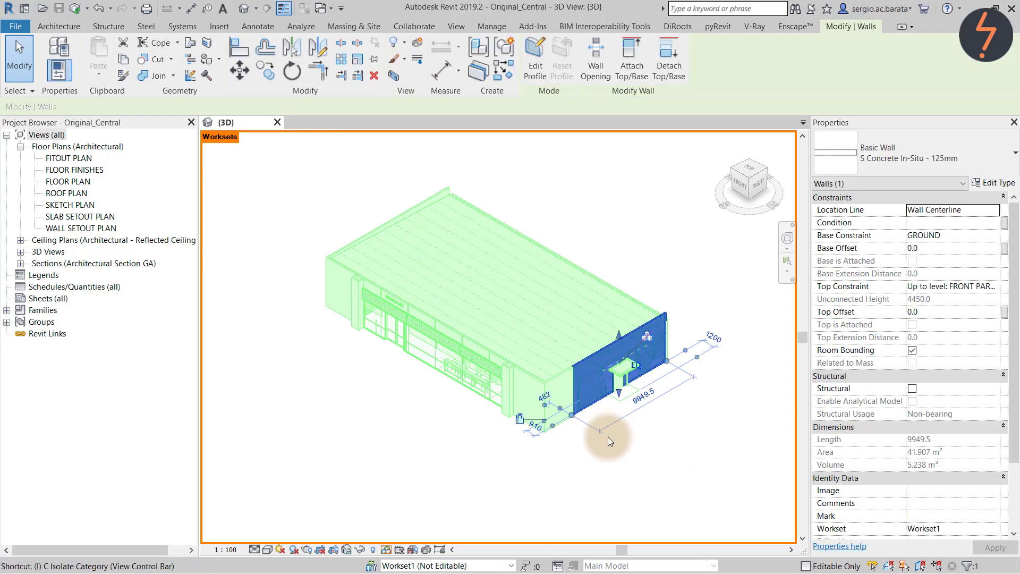
key("i")
key("c")
left_click(673, 468)
left_click_drag(704, 480, 324, 198)
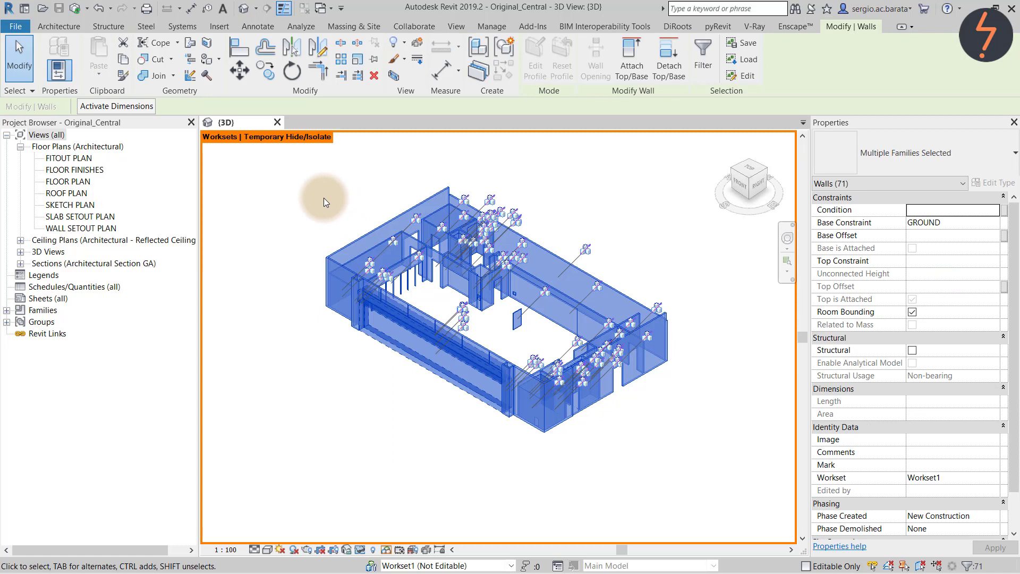
left_click(993, 478)
left_click(993, 478)
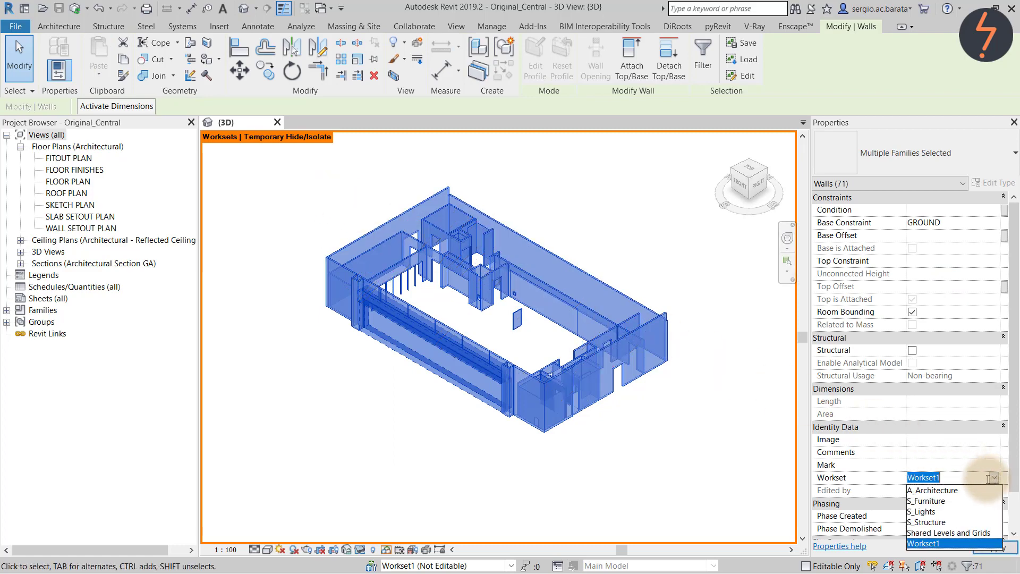
left_click(970, 492)
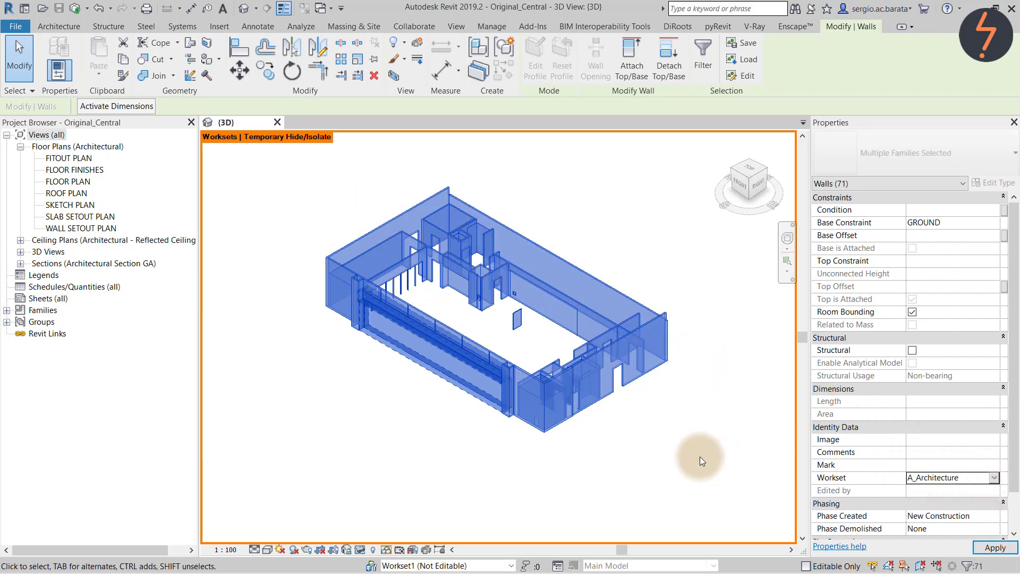
key("Escape")
key("h")
key("r")
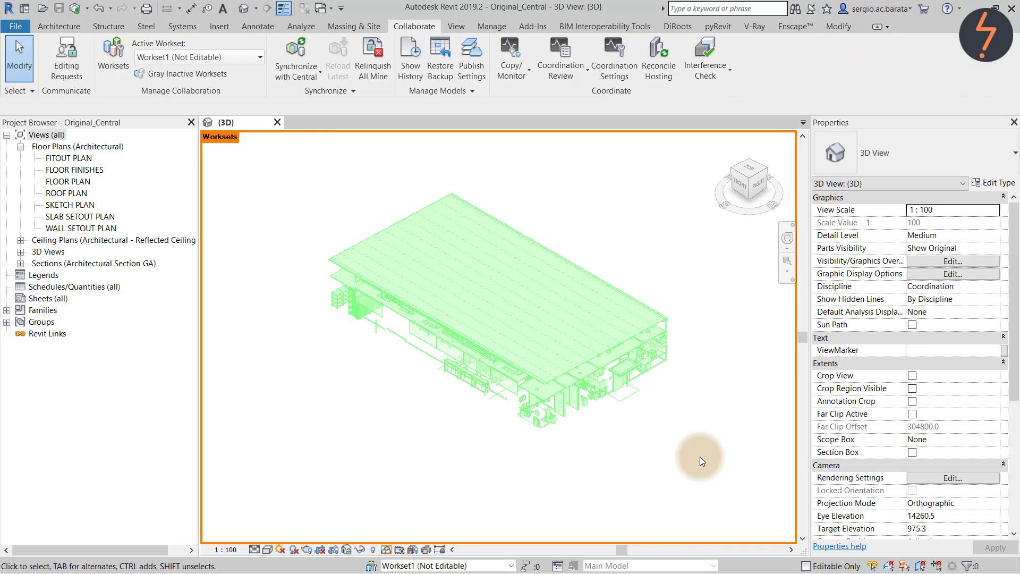
- Isolate the roofs and move them to the A_Architecture workset
left_click(654, 323)
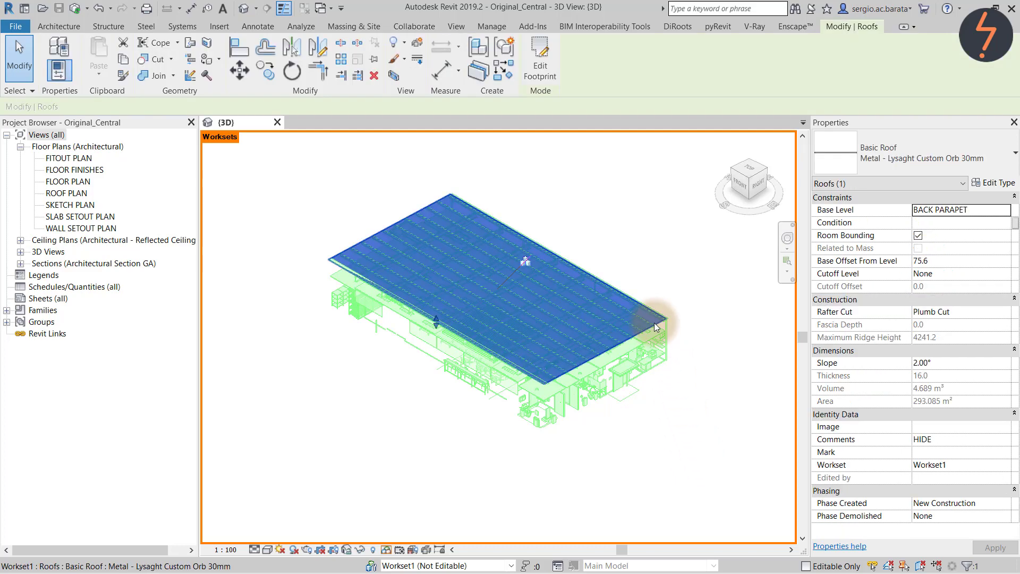
key("h")
key("i")
left_click(703, 475)
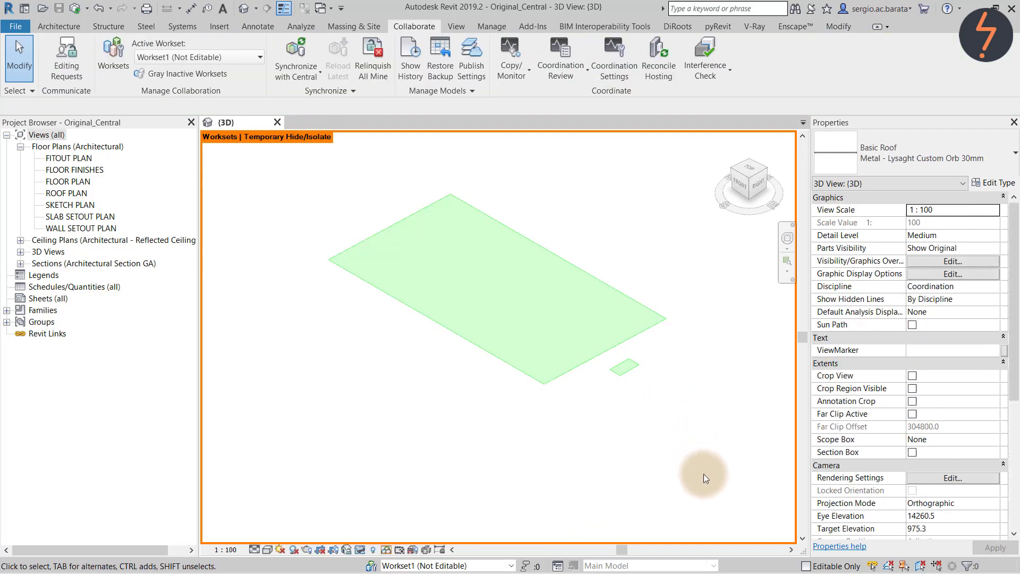
left_click_drag(704, 475, 327, 170)
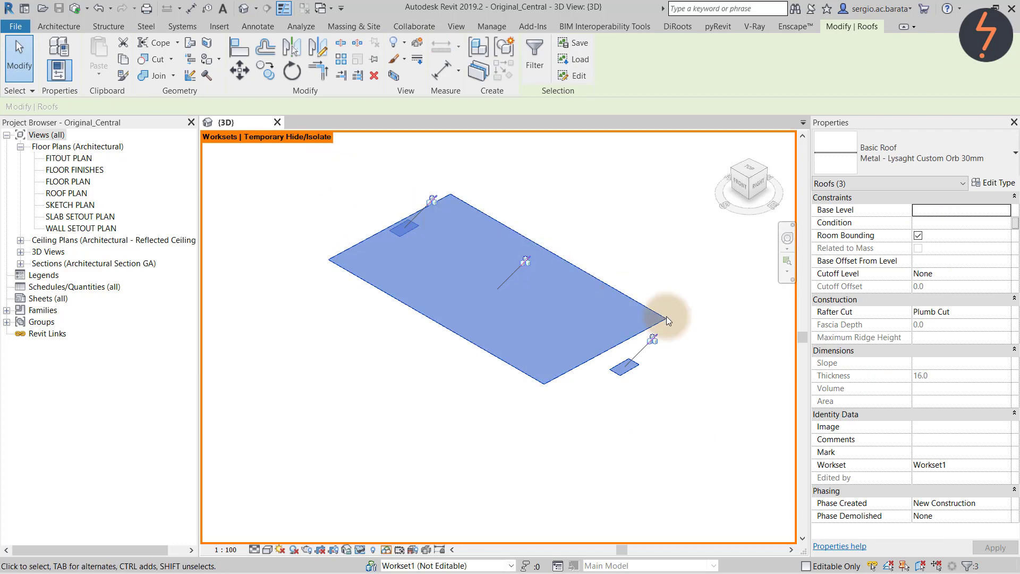
left_click(1009, 468)
left_click(974, 477)
left_click(659, 466)
- Isolate the structural framing beams and assign them to the S_Structure workset
key("h")
key("r")
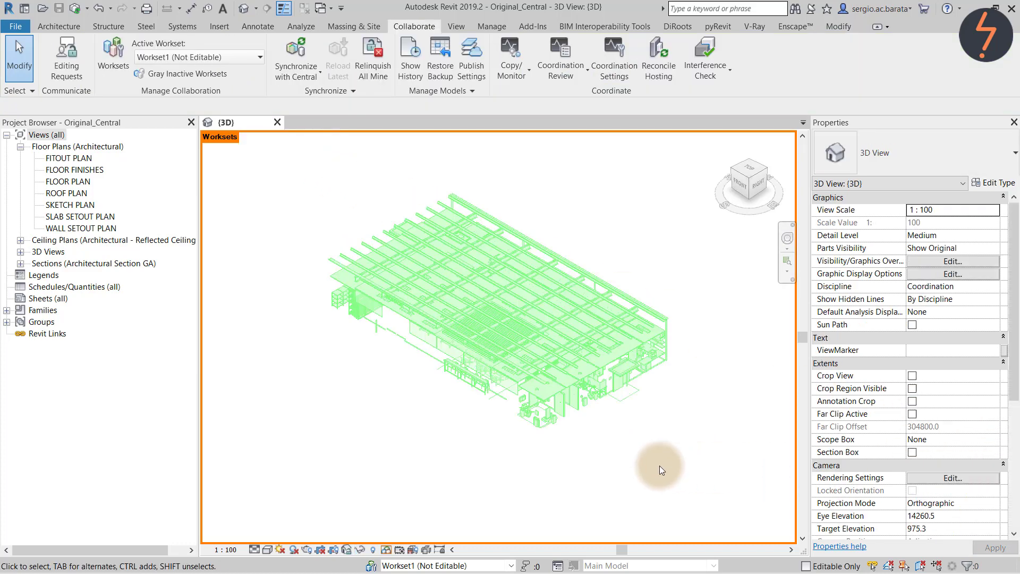
left_click(652, 321)
key("i")
key("c")
left_click(690, 435)
left_click_drag(700, 457, 366, 183)
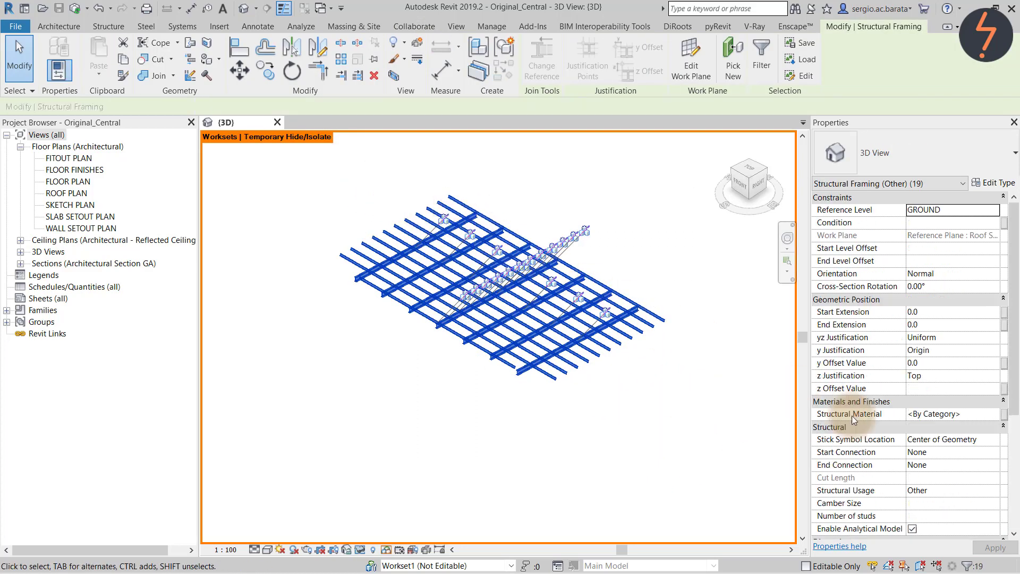
scroll(958, 466, "down", 5)
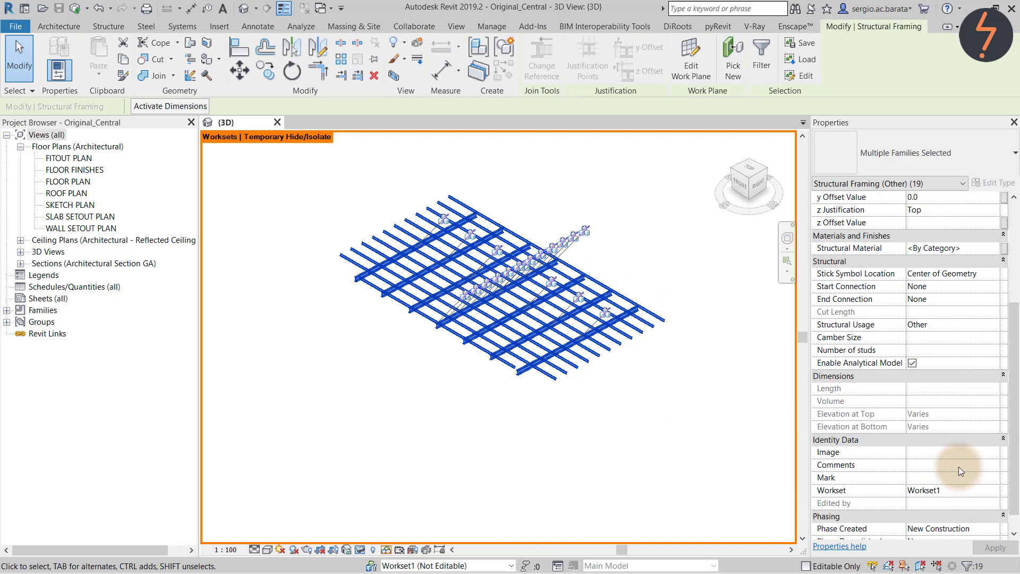
left_click(993, 490)
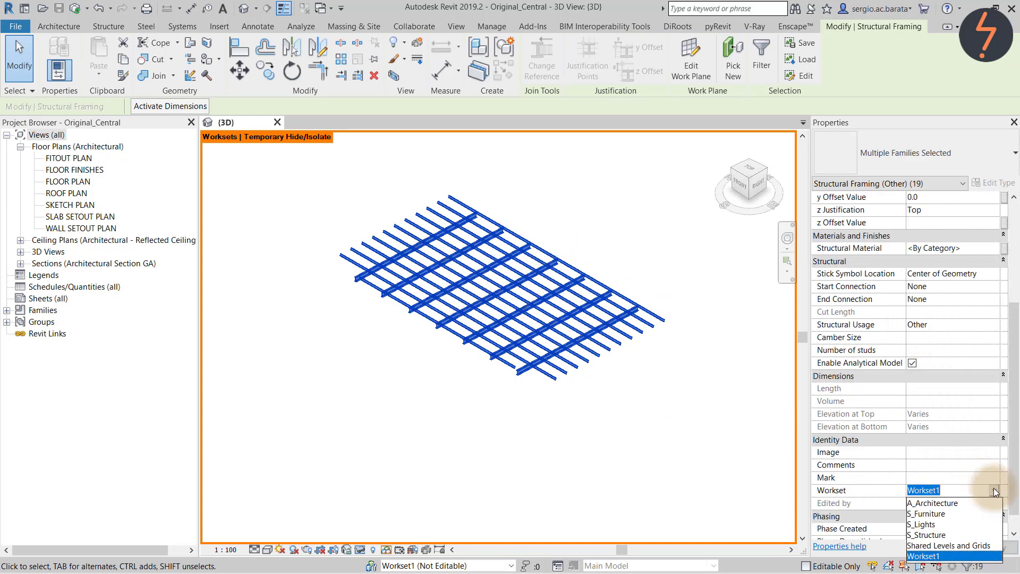
left_click(931, 532)
left_click(602, 416)
key("h")
key("r")
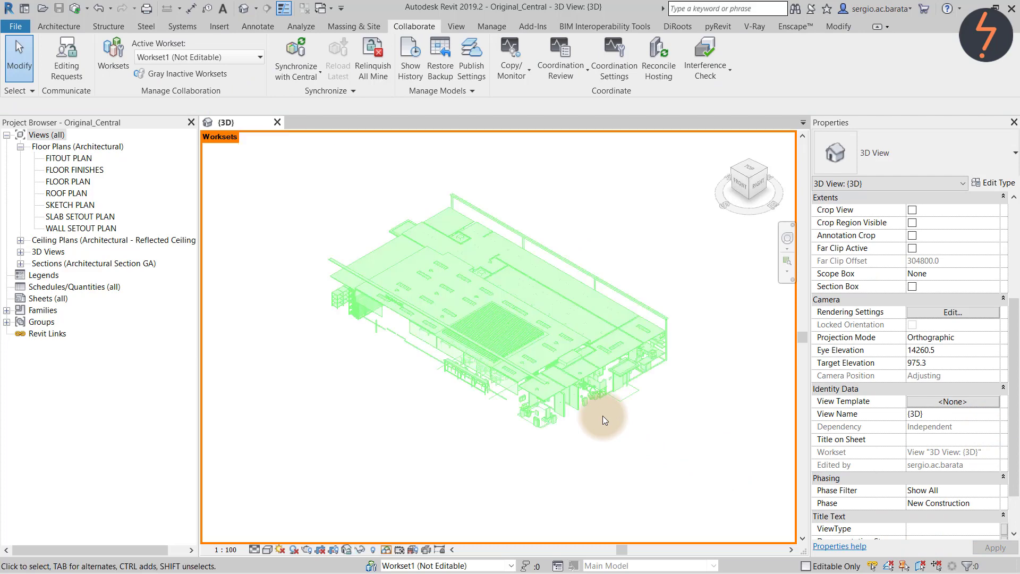
- Isolate all ceilings and assign them to the A_Architecture workset
left_click(619, 314)
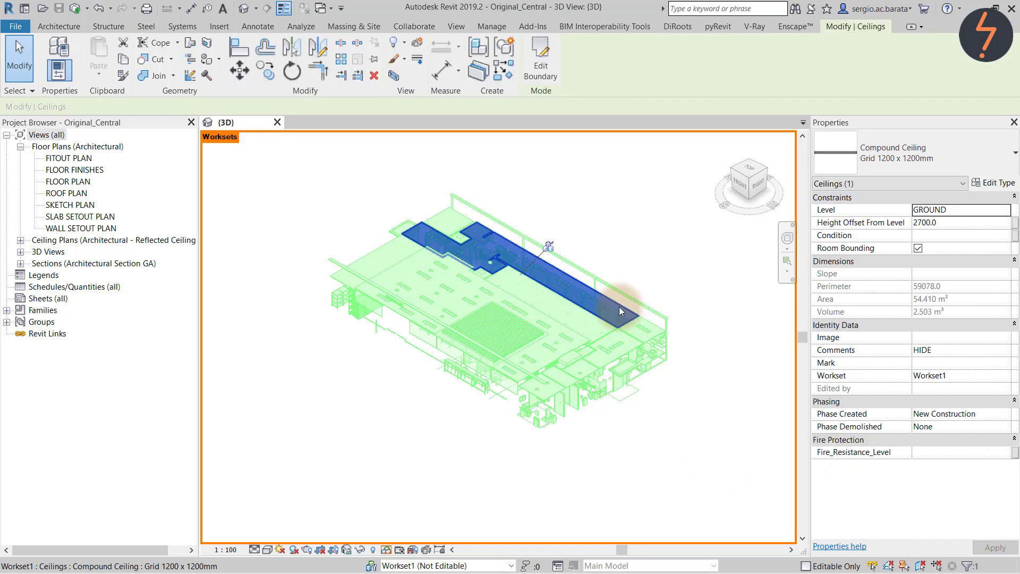
key("i")
key("c")
left_click_drag(673, 467, 373, 210)
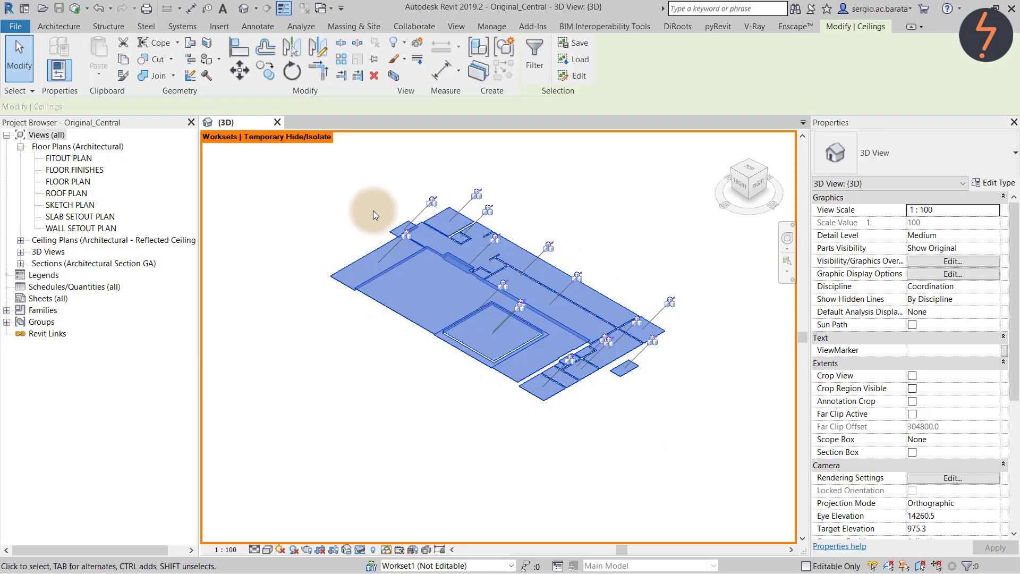
left_click(987, 375)
left_click(945, 383)
left_click(667, 442)
key("h")
key("r")
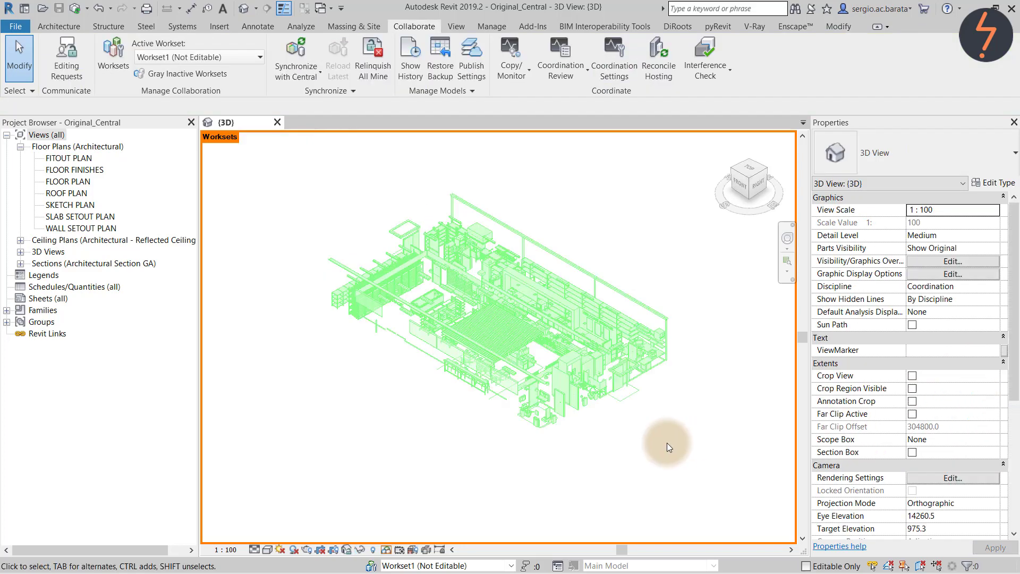
- Isolate and select only the lighting fixtures, excluding Model Groups, to change their workset
left_click(352, 278)
key("i")
key("c")
left_click_drag(280, 161, 705, 450)
left_click(968, 566)
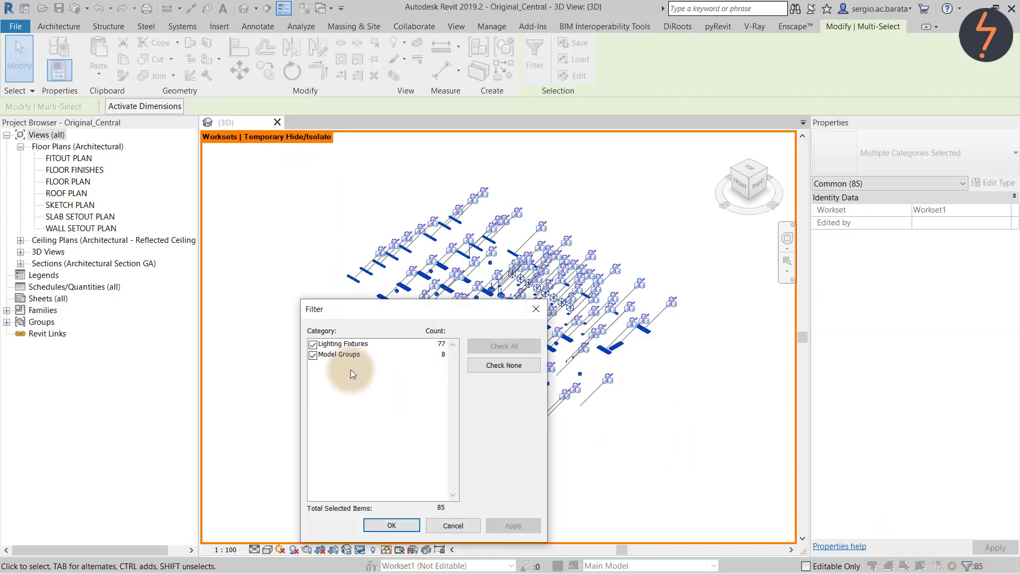
left_click(313, 354)
left_click(392, 525)
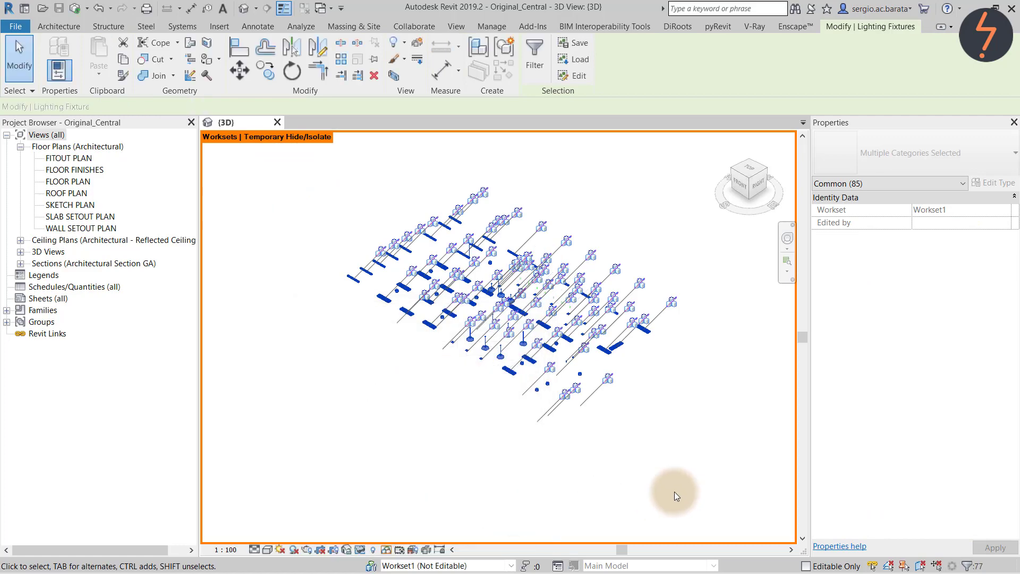
left_click(1003, 388)
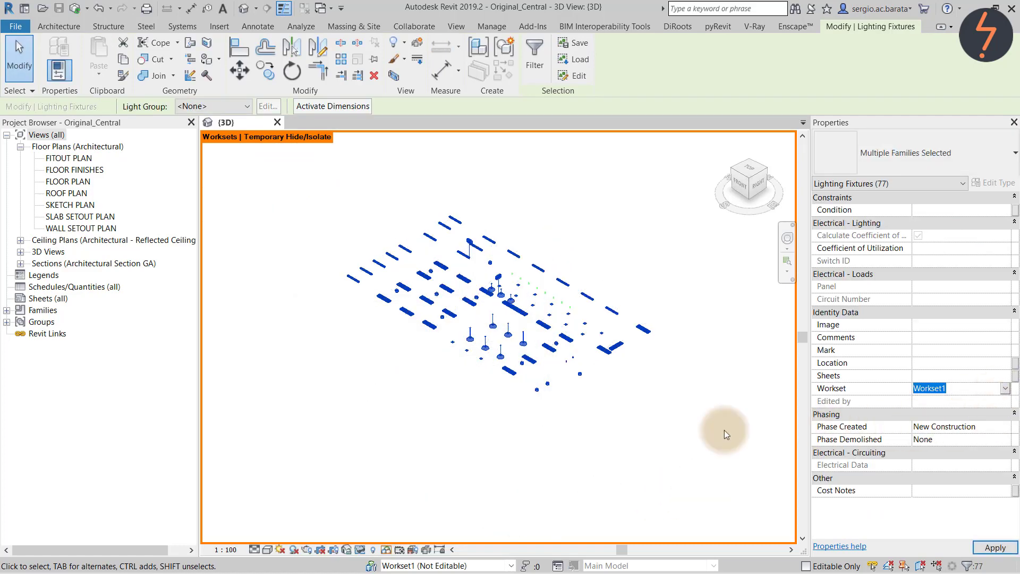
- Isolate the Furniture category and move its 90 pieces off Workset1 to S_Furniture
key("Escape")
key("h")
key("r")
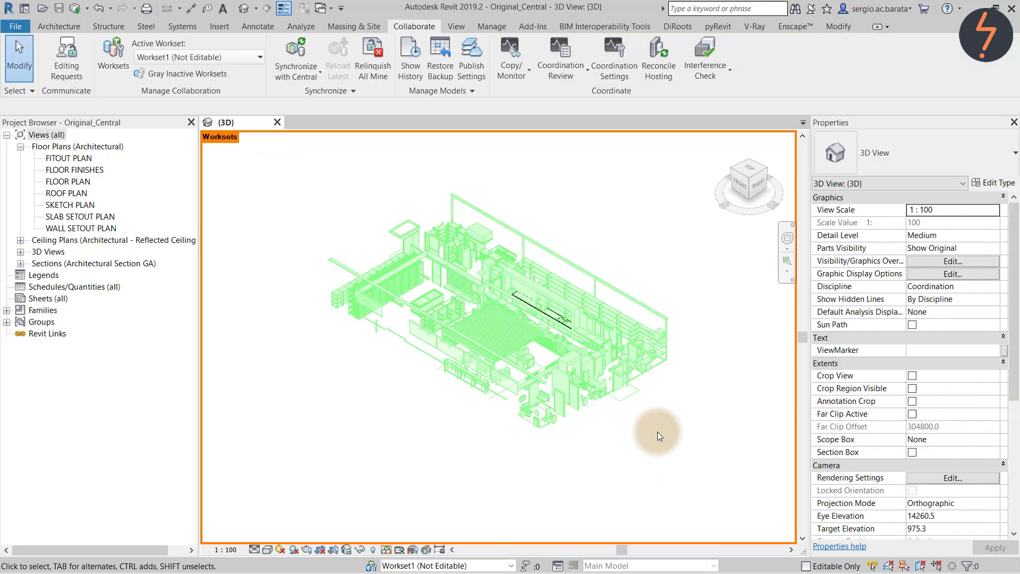
left_click(646, 367)
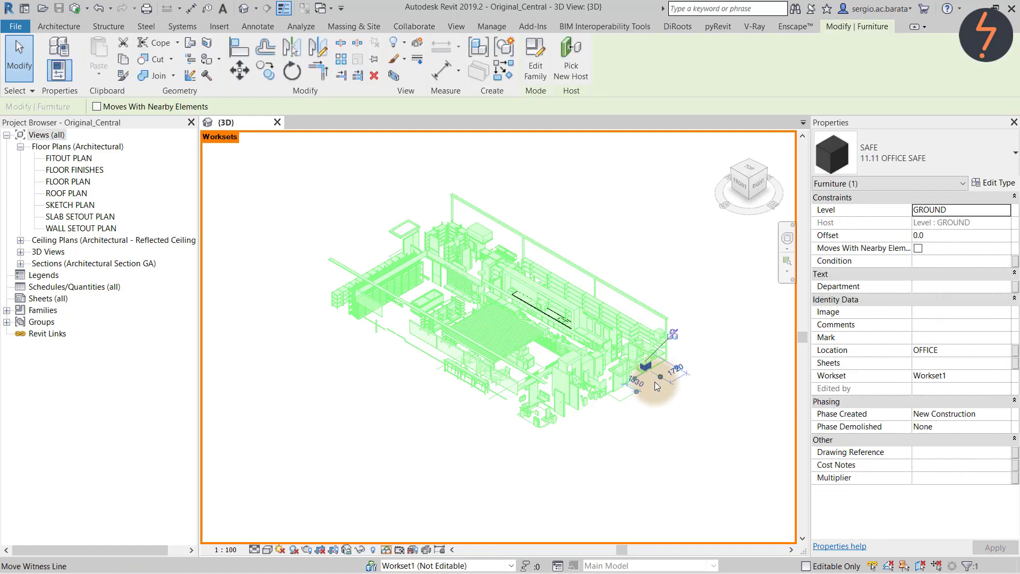
key("i")
key("c")
left_click_drag(678, 485, 296, 200)
left_click(993, 325)
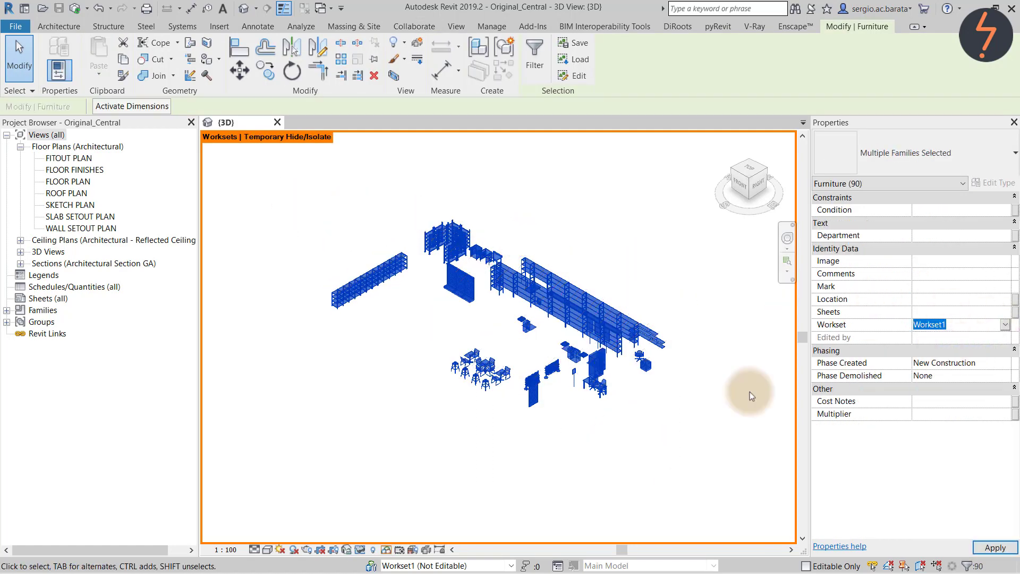
key("Down")
left_click(662, 410)
- Isolate Specialty Equipment and assign all 104 items to the S_Furniture workset
key("h")
key("r")
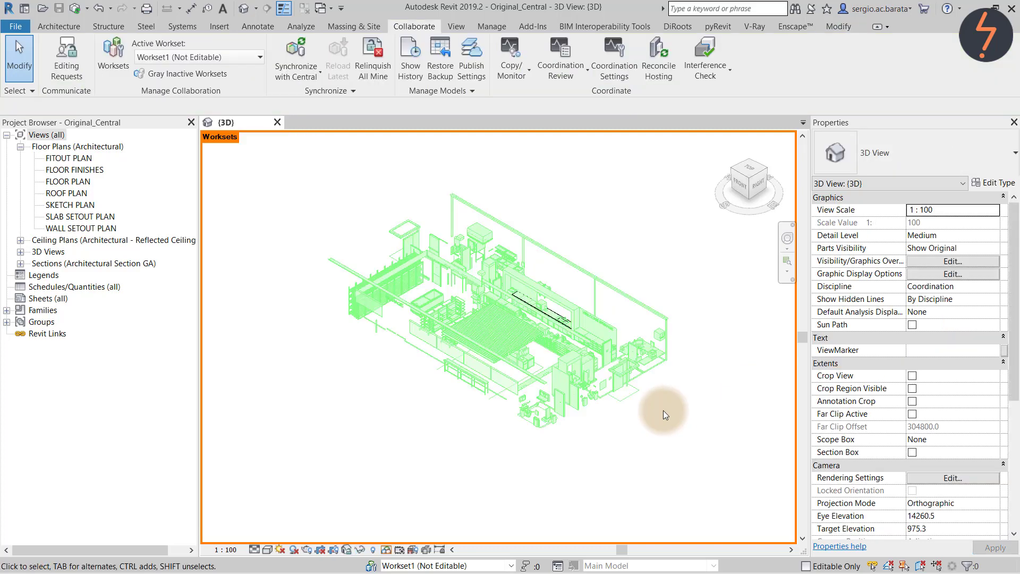
left_click(653, 354)
key("i")
key("c")
left_click(684, 468)
left_click_drag(684, 467, 314, 208)
left_click(1004, 362)
left_click(1004, 362)
left_click(935, 382)
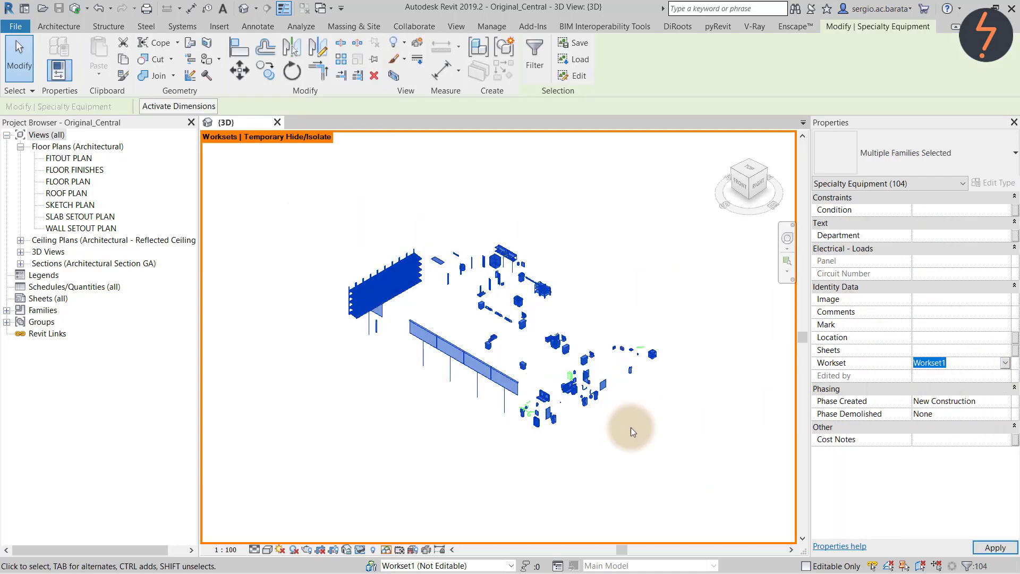
key("Escape")
- Isolate Casework and assign all 95 elements to the S_Furniture workset
key("h")
key("r")
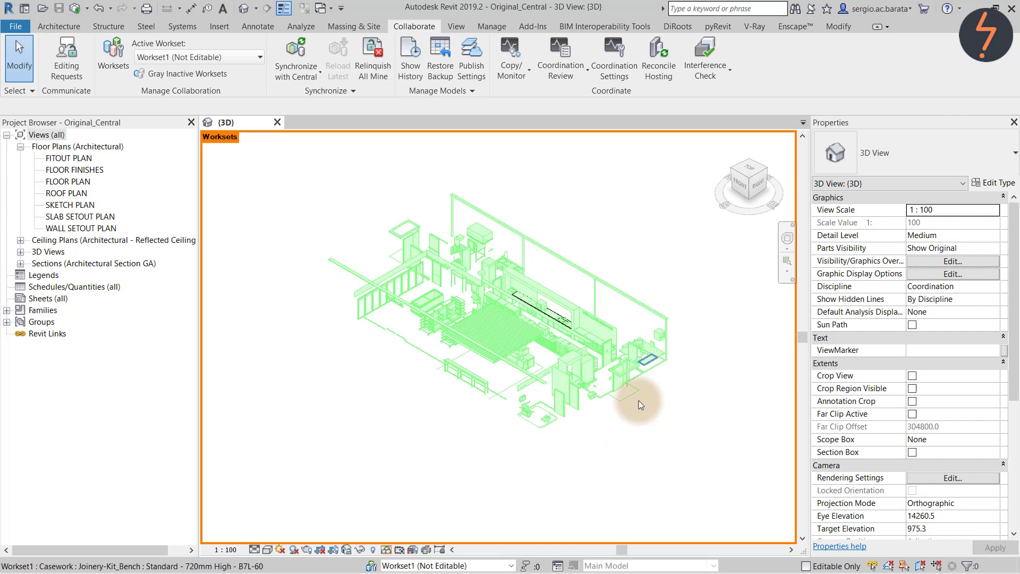
left_click(655, 359)
key("i")
key("c")
left_click(689, 476)
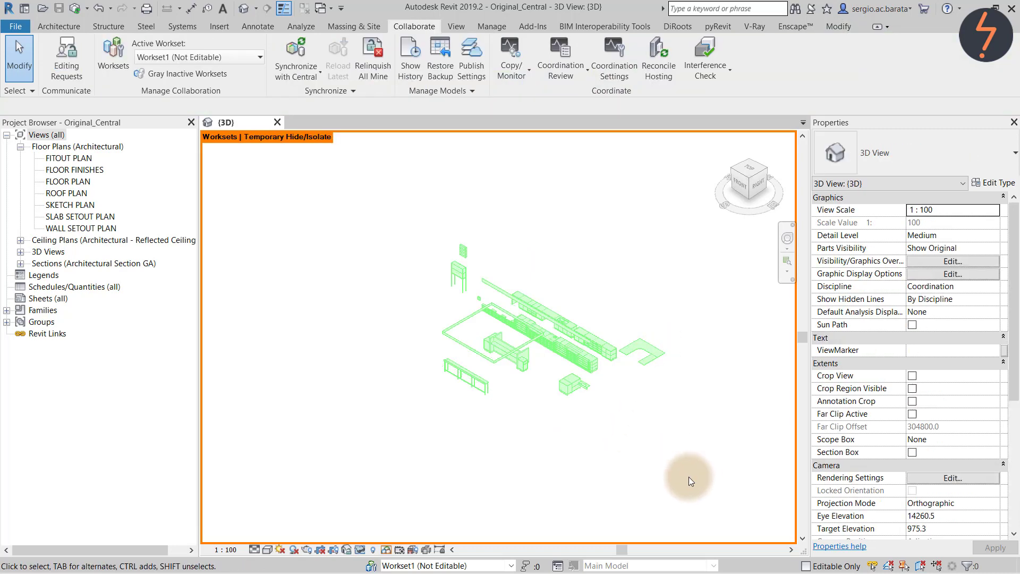
left_click_drag(689, 476, 406, 218)
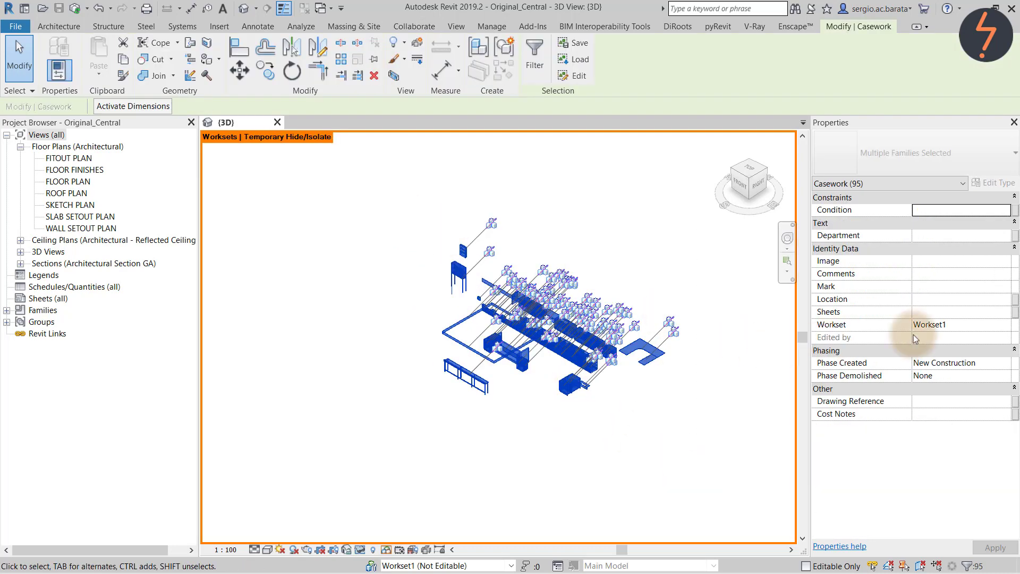
left_click(977, 324)
left_click(951, 361)
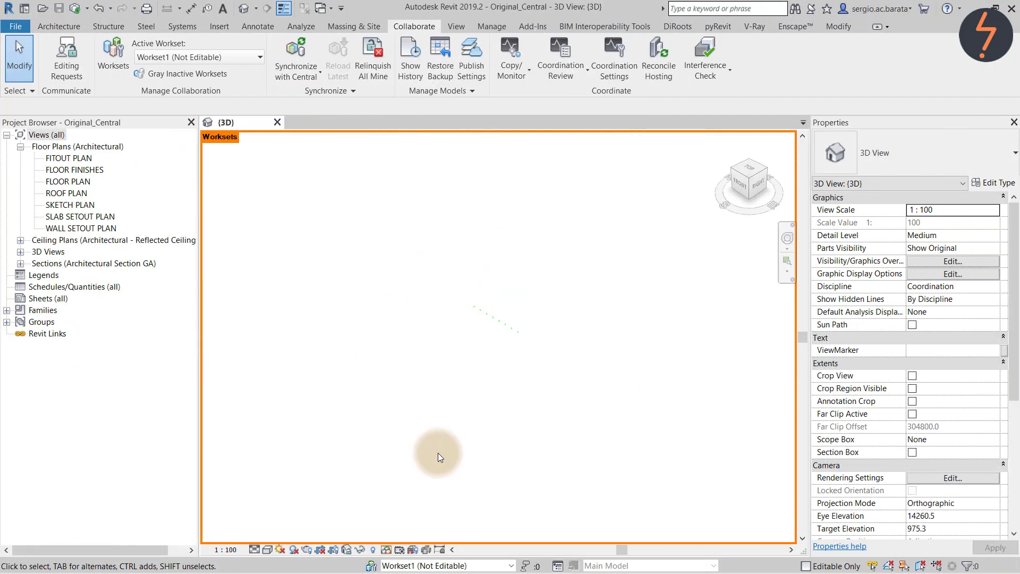
- Set A_Architecture, S_Furniture, S_Lights and S_Structure to Show on the 3D view's Worksets tab
key("v")
key("v")
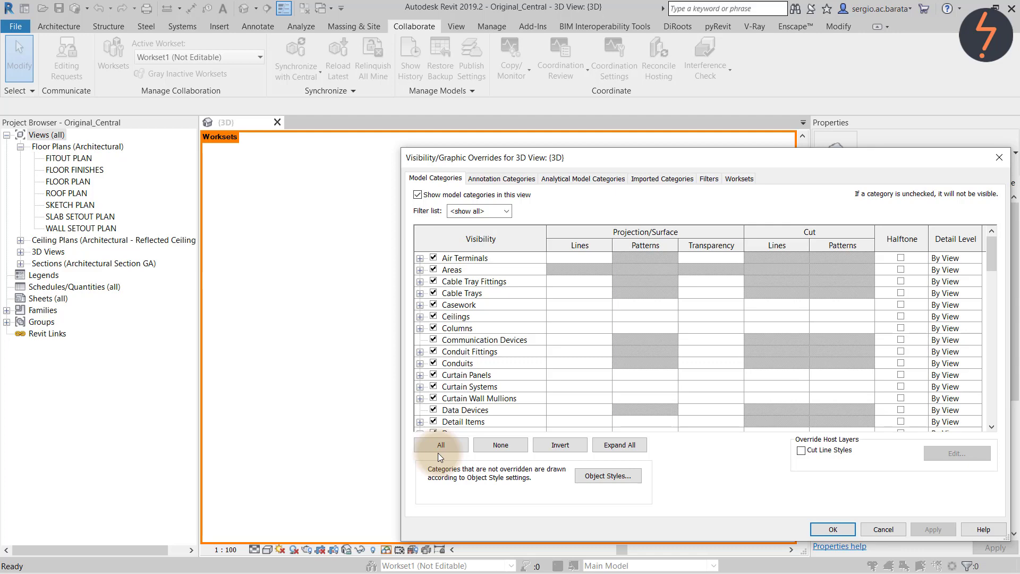
left_click(740, 179)
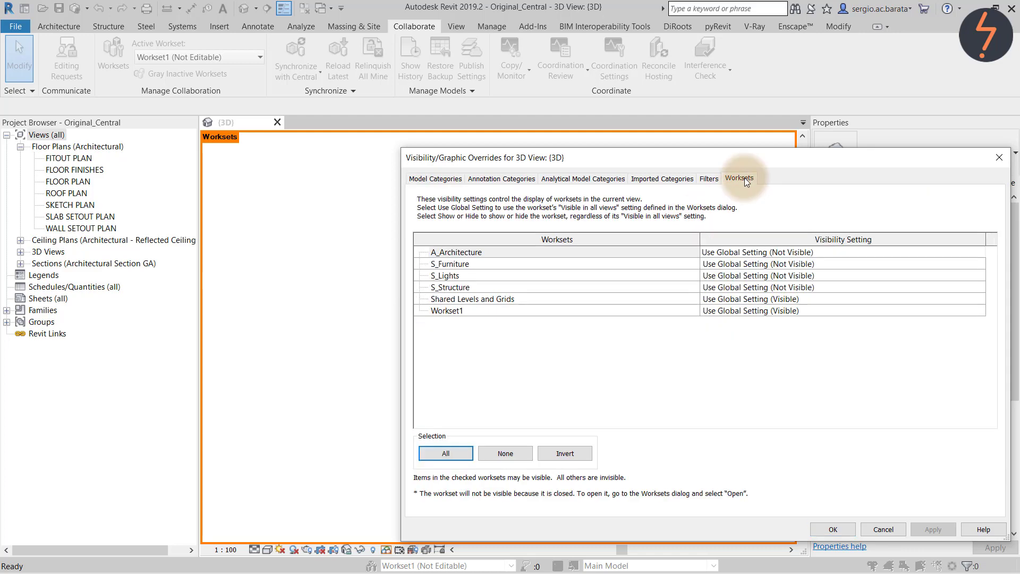
left_click(838, 250)
left_click(844, 288, "shift")
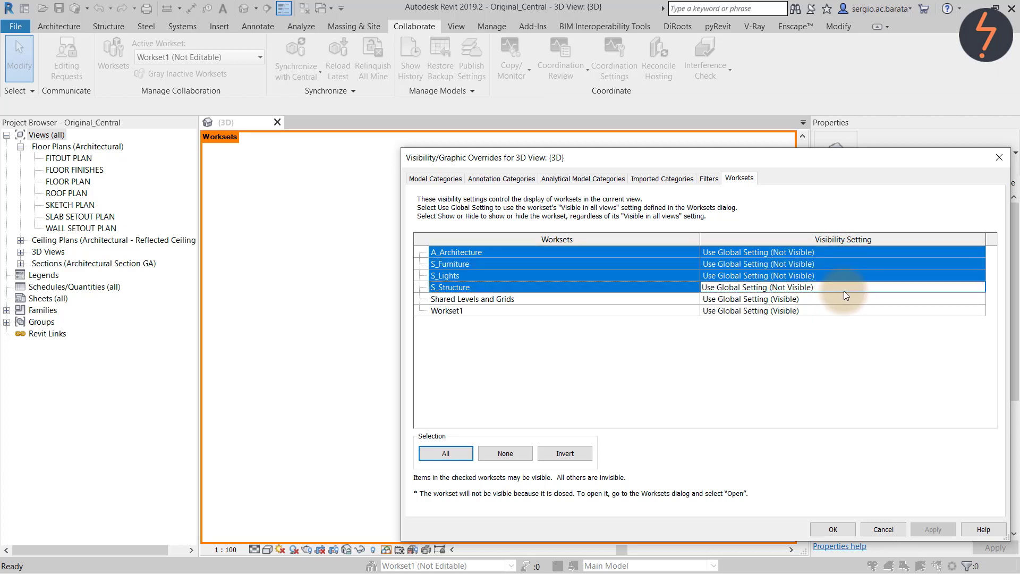
left_click(980, 286)
left_click(979, 287)
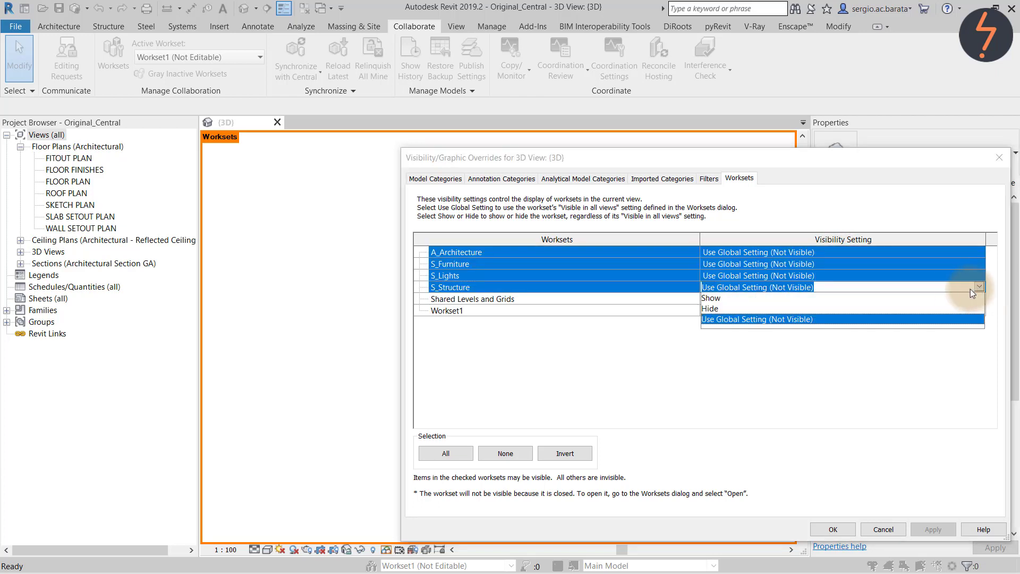
left_click(926, 296)
left_click(940, 528)
left_click(884, 529)
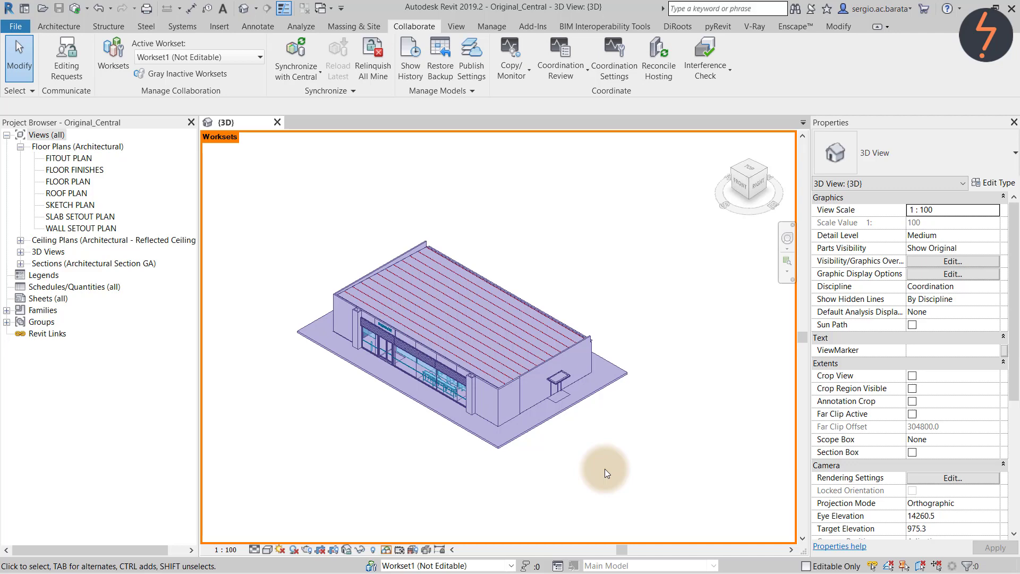
- Uncheck Roofs in the 3D view's Model Categories to expose the red roof framing
key("v")
key("v")
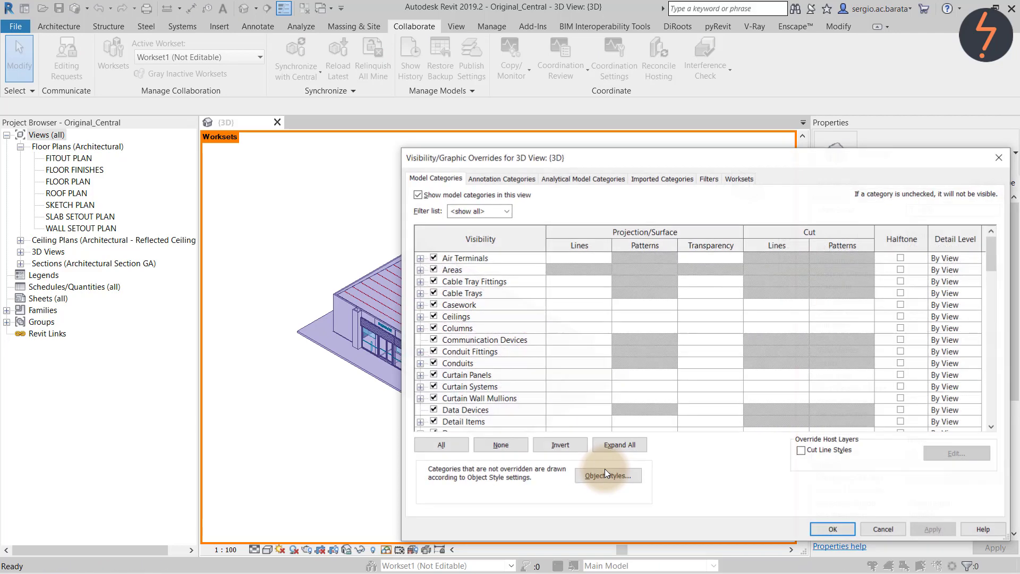
left_click(433, 314)
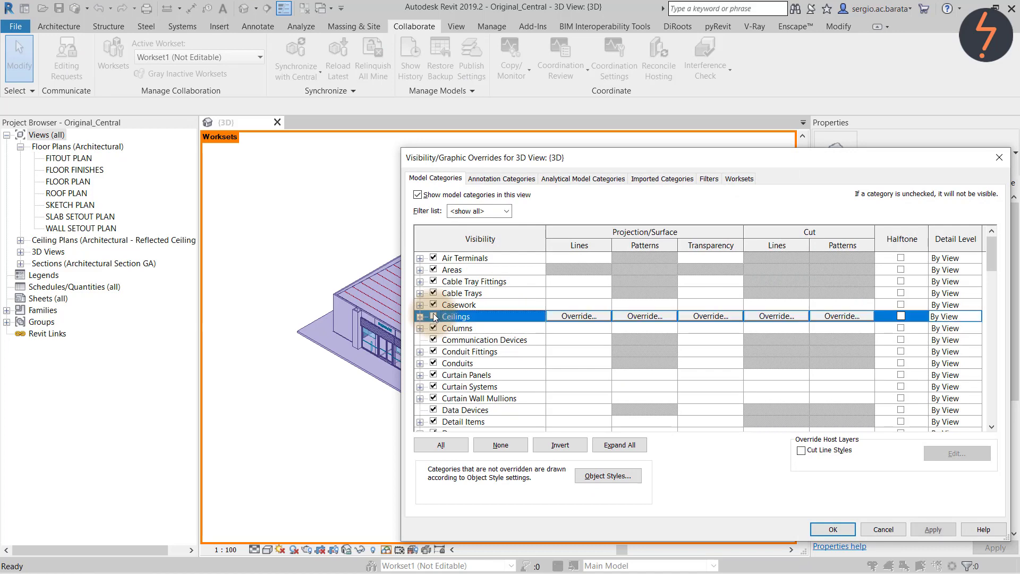
key("r")
scroll(473, 352, "down", 2)
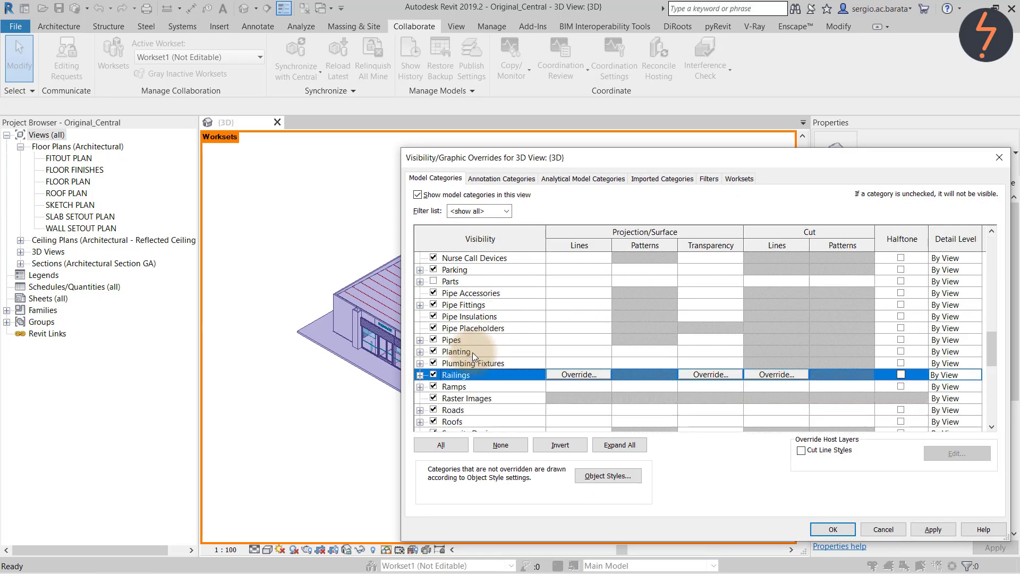
left_click(434, 410)
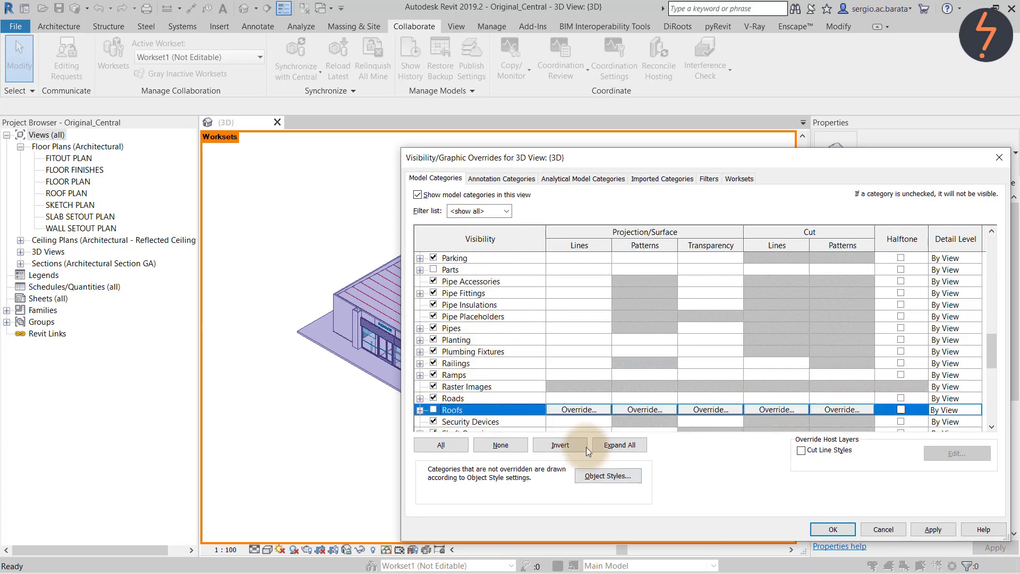
left_click(929, 530)
left_click(832, 529)
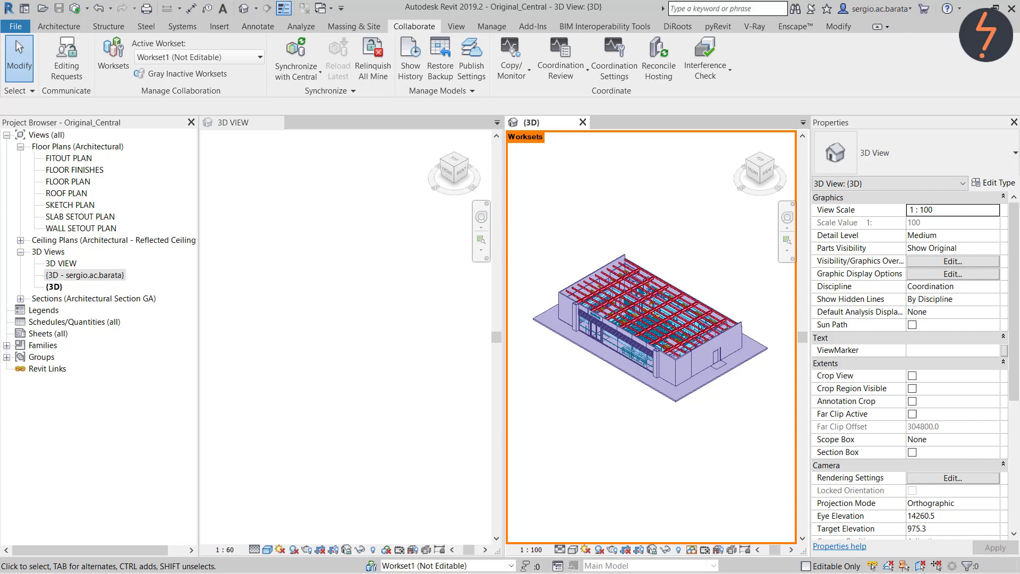
- Synchronize with central using Compact Central Model and the comment 'Worksets_Complete_Sy_Date'
left_click(75, 7)
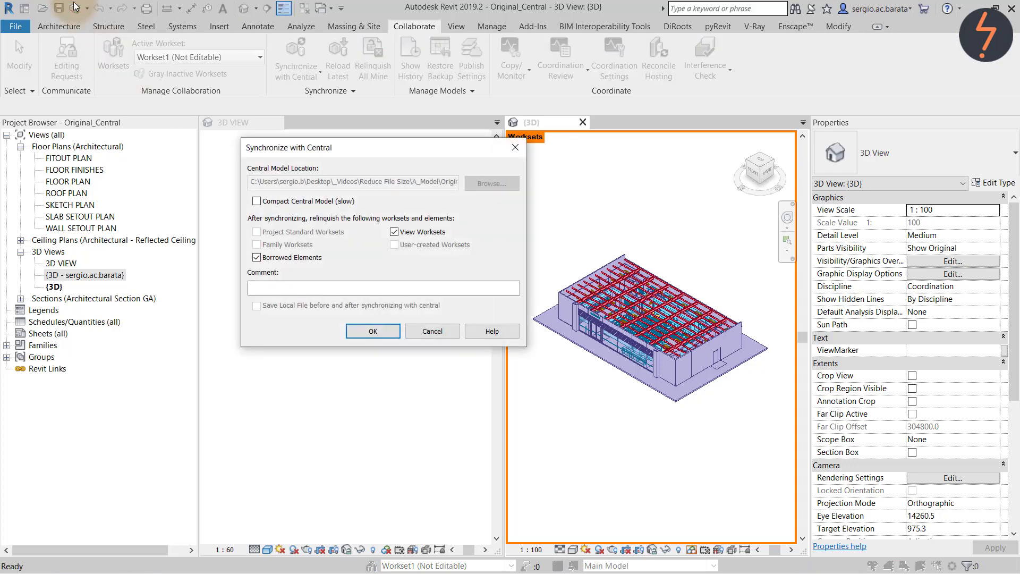
left_click(256, 201)
left_click(320, 287)
type("Worksets_Complete")
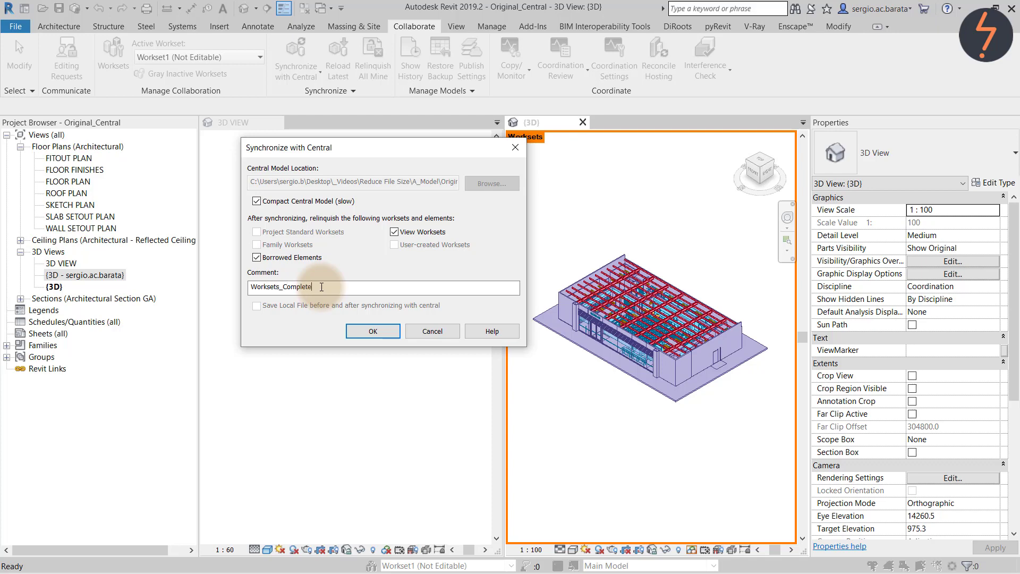
type("_Sy")
type("_Date")
left_click(361, 336)
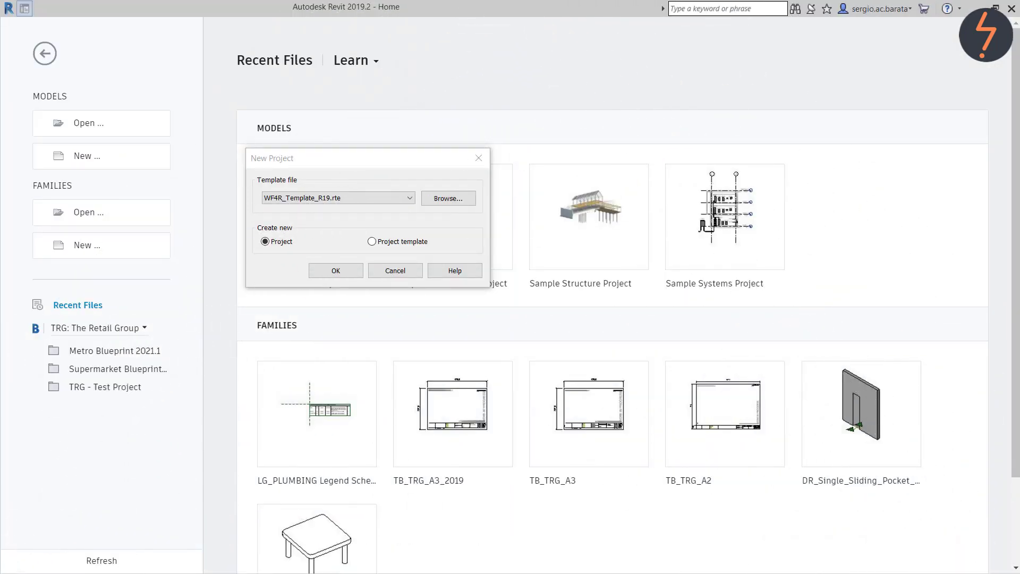
- Create a new project and open the EX. WORKING - LINKS plan under EXISTING PHASE > 00. WIP
left_click(323, 274)
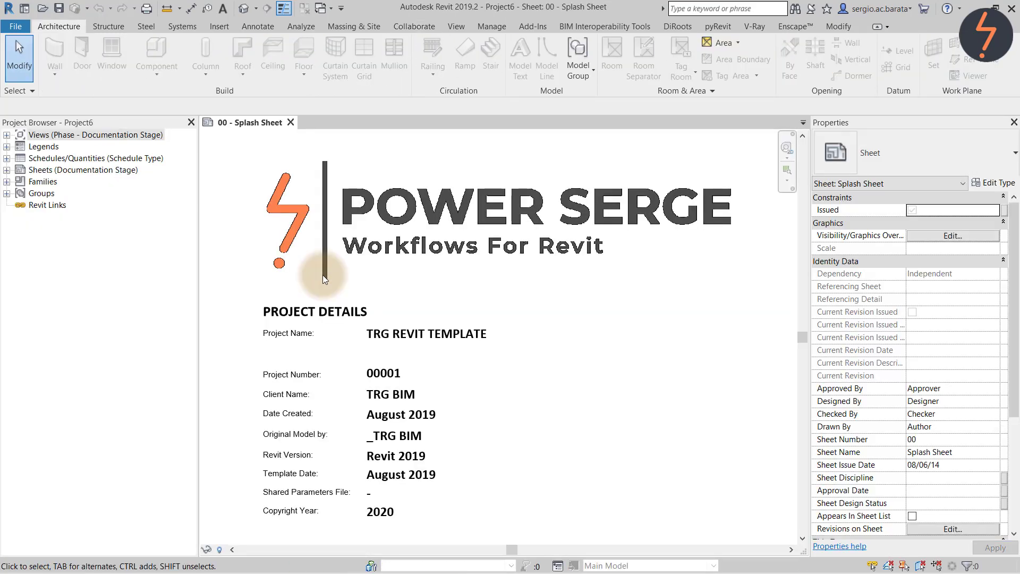
left_click(7, 136)
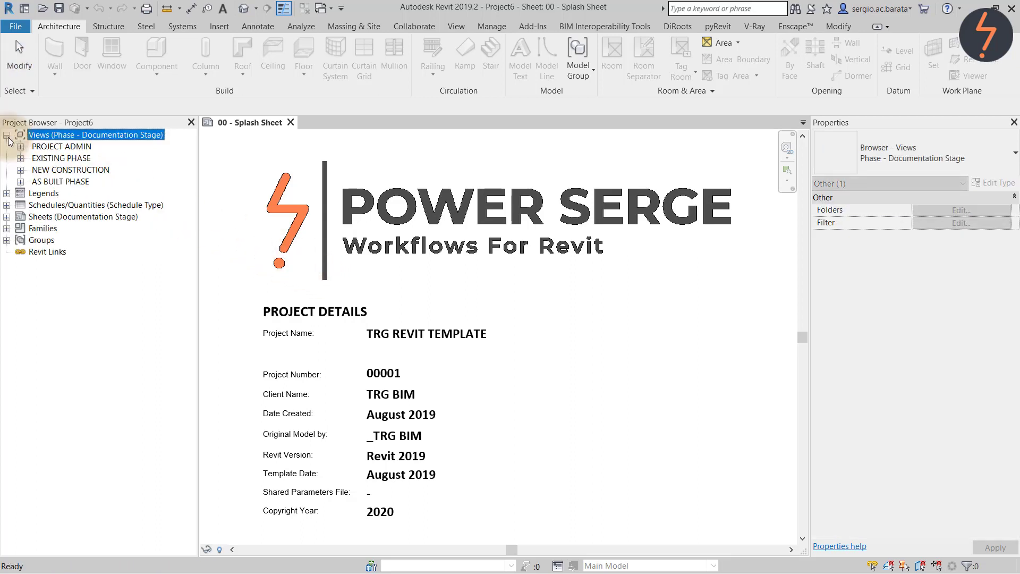
left_click(21, 159)
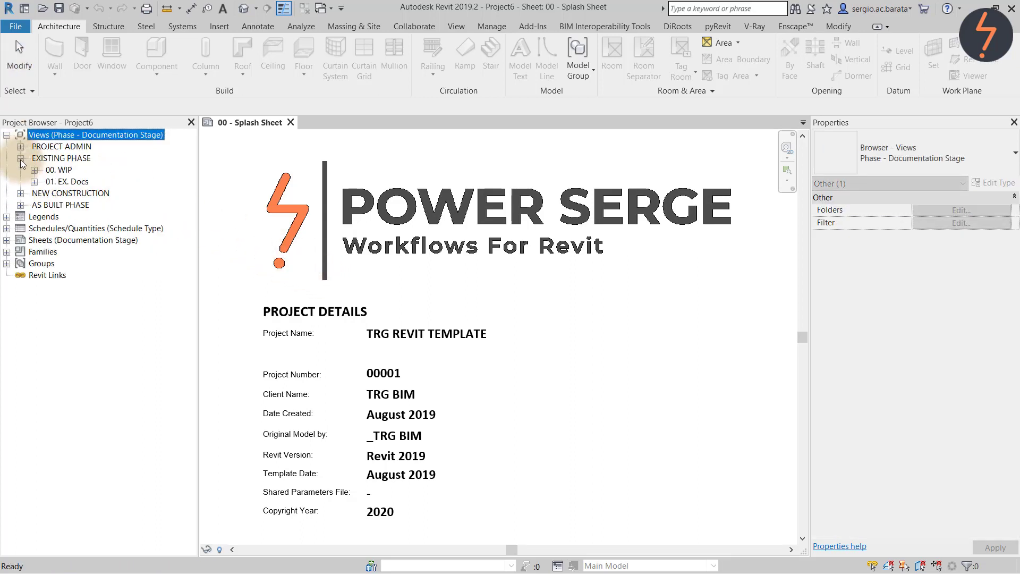
left_click(34, 170)
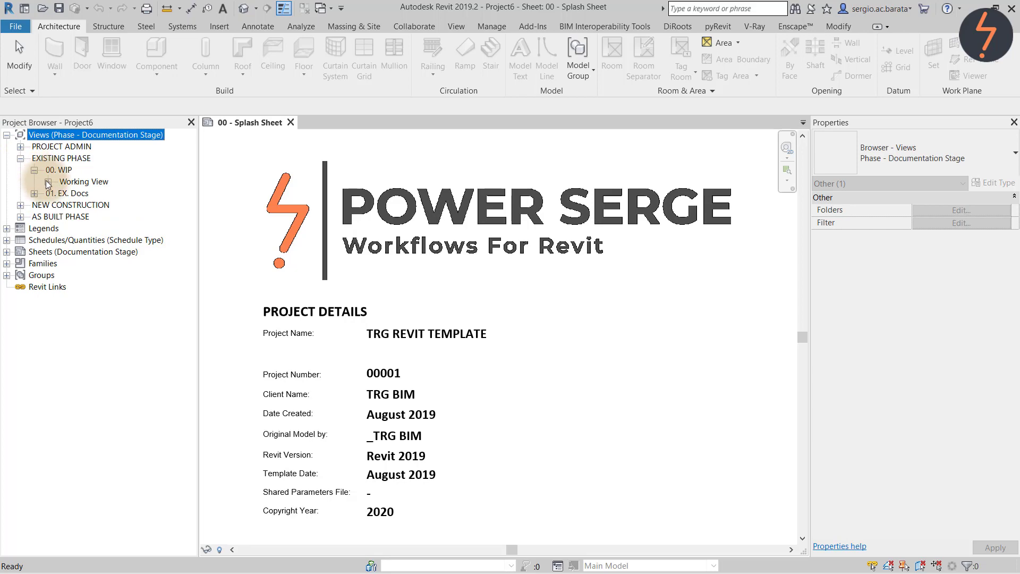
left_click(47, 182)
left_click(62, 194)
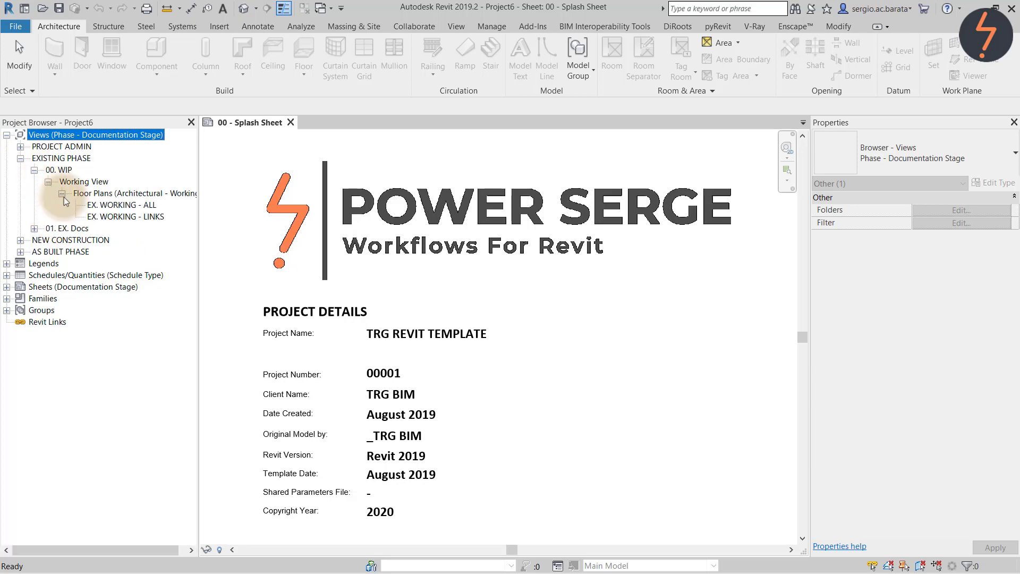
left_click(114, 216)
double_click(113, 216)
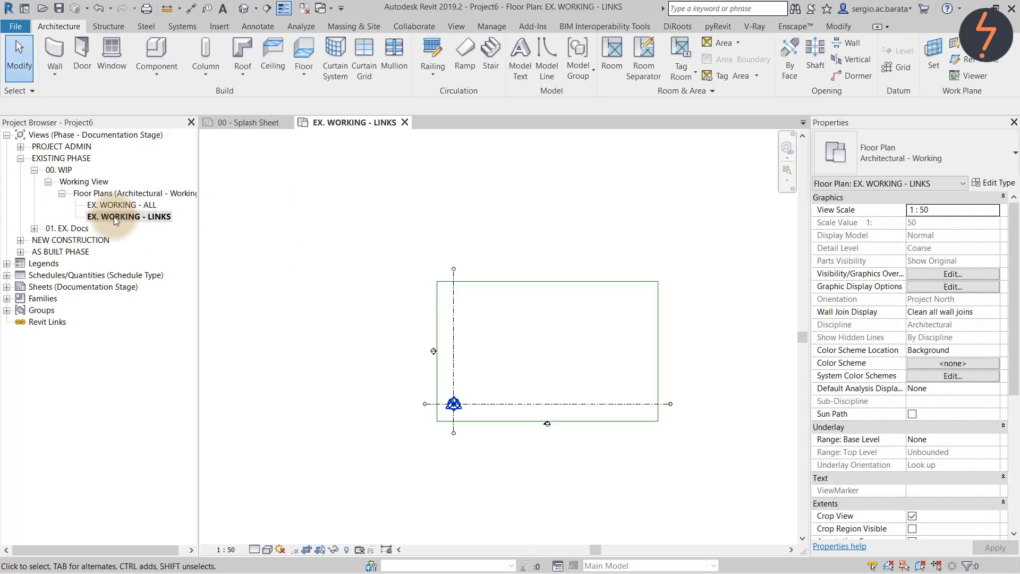
left_click(220, 29)
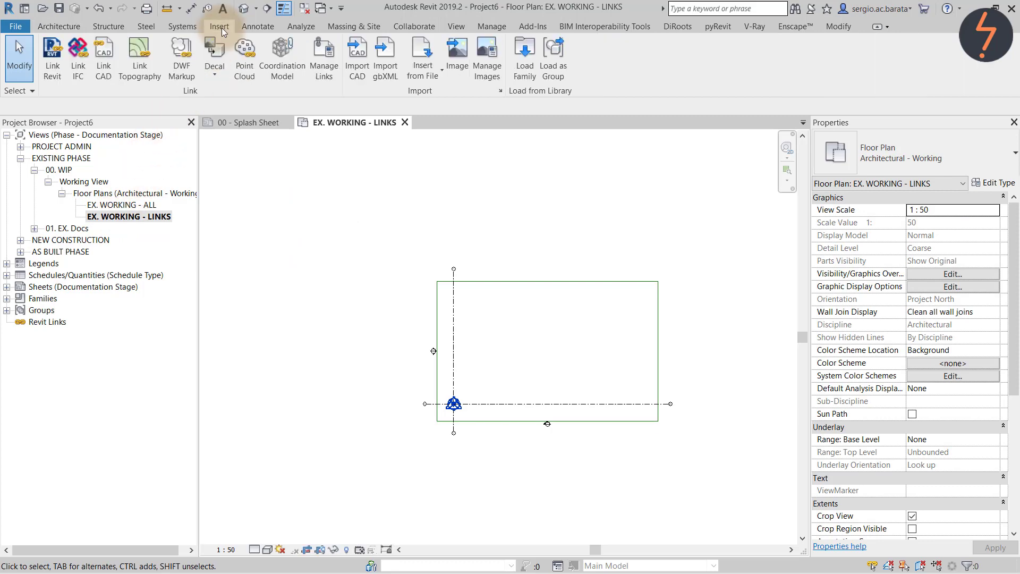
- Link Original_Central.rvt with the Specify... workset option so its worksets can be chosen
left_click(52, 53)
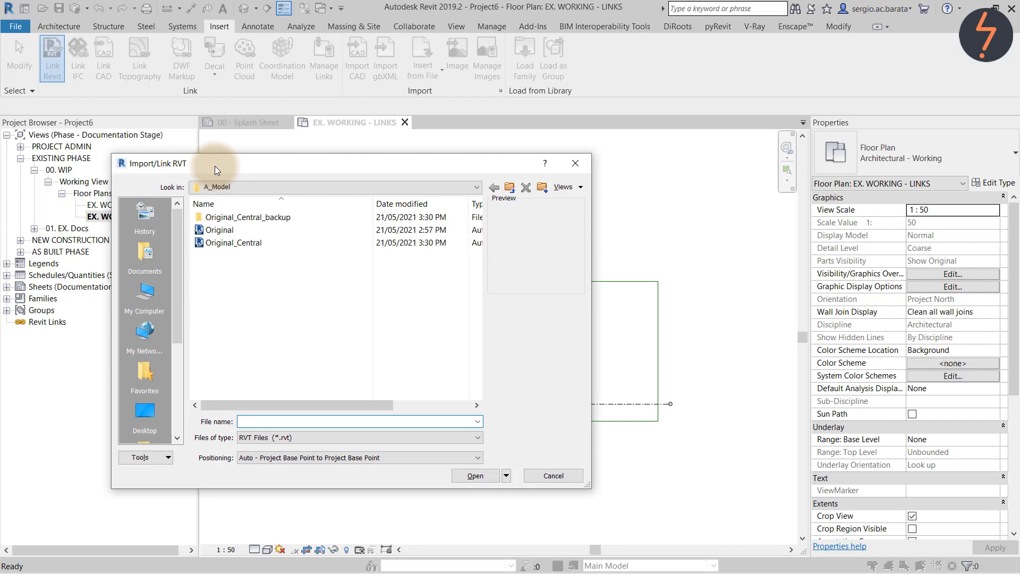
left_click(258, 243)
left_click(410, 456)
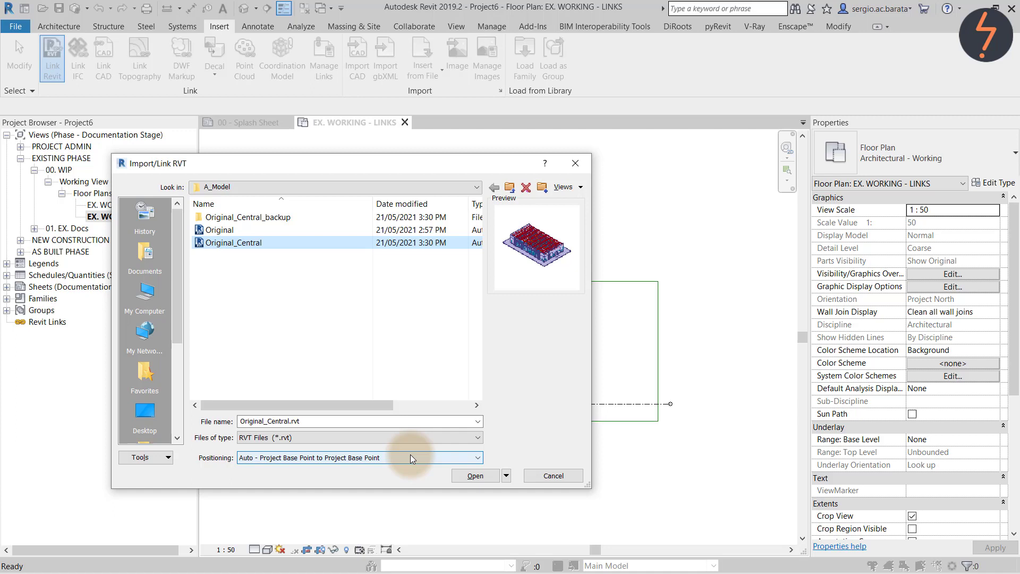
left_click(506, 476)
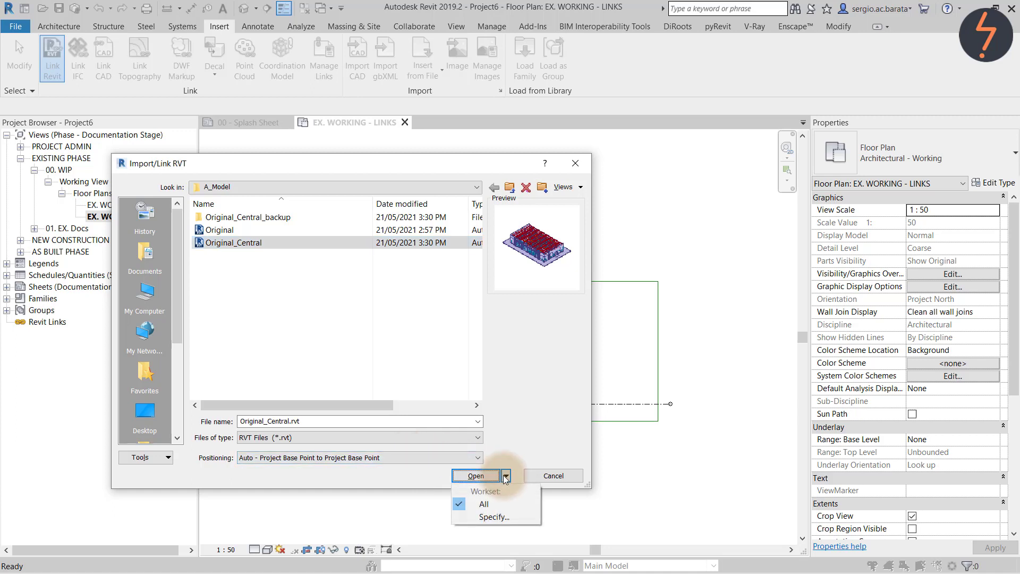
left_click(499, 516)
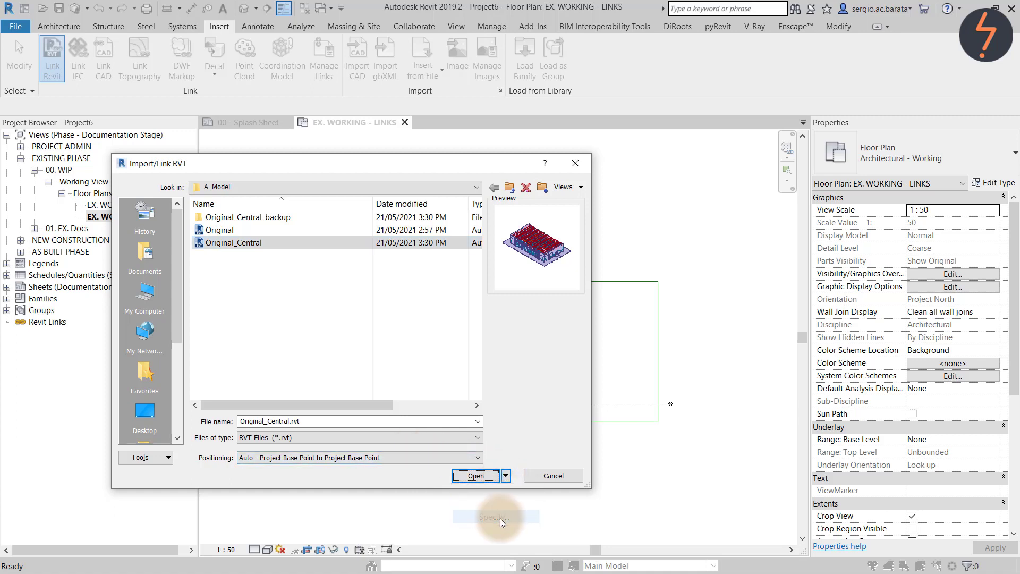
left_click(469, 477)
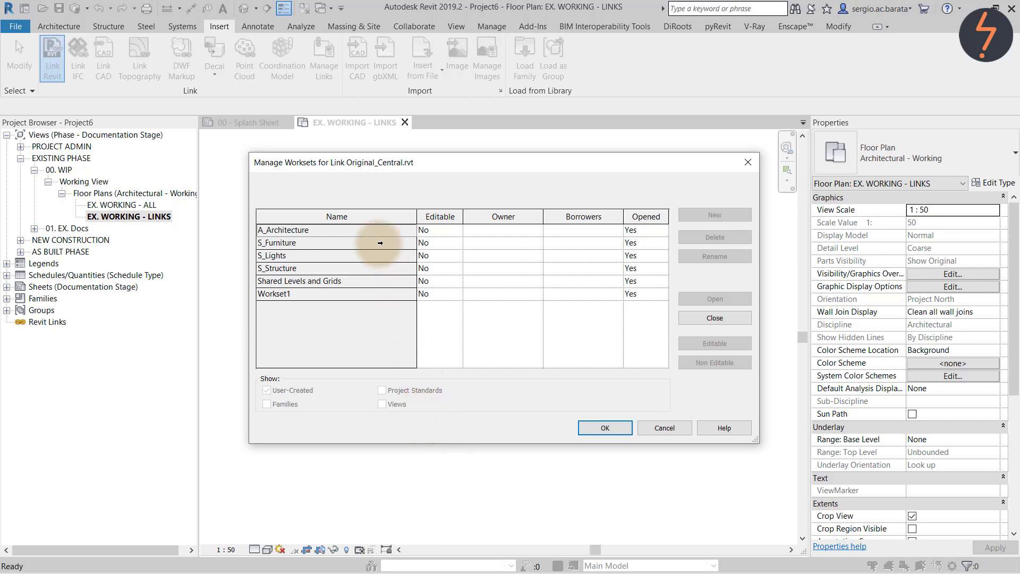
- Close the S_Furniture, S_Lights and S_Structure worksets and finish linking Original_Central.rvt
left_click(378, 243)
left_click(375, 256, "ctrl")
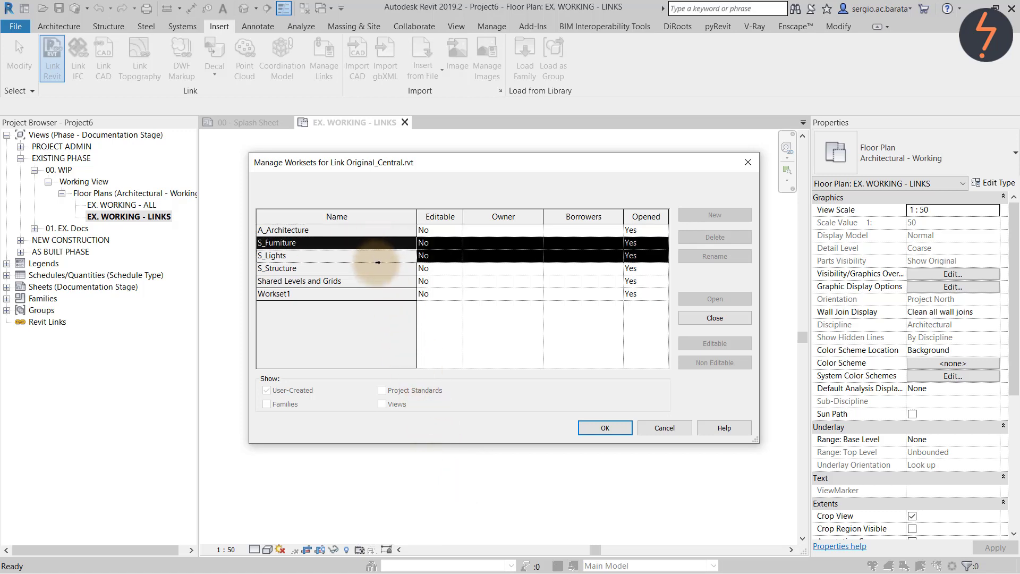
left_click(376, 267, "ctrl")
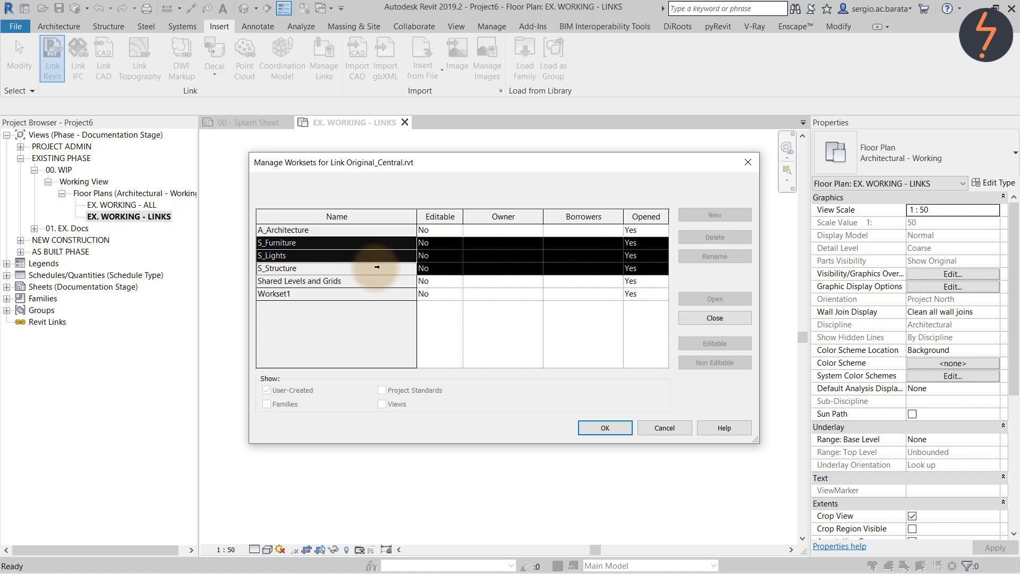
left_click(706, 317)
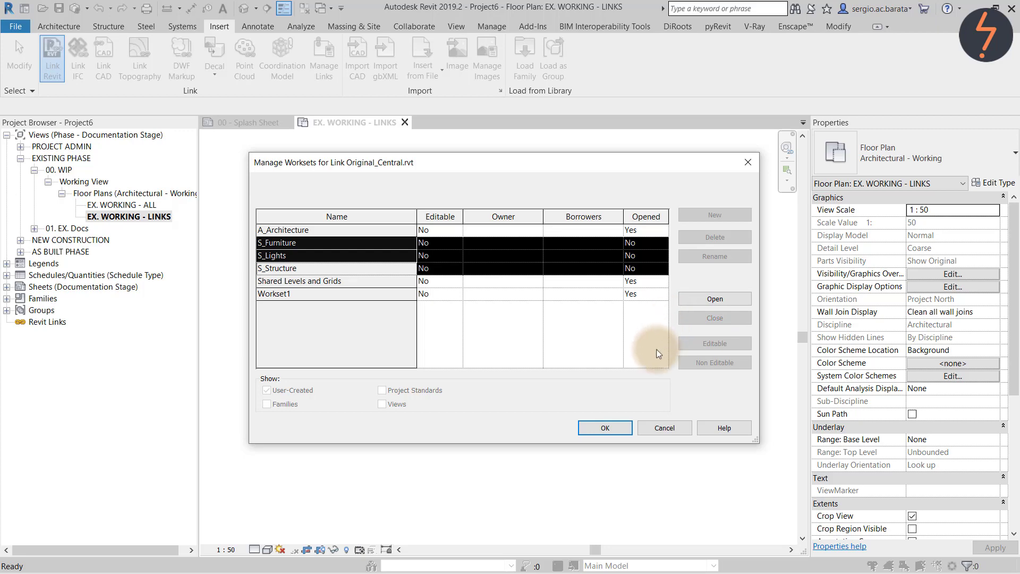
left_click(624, 428)
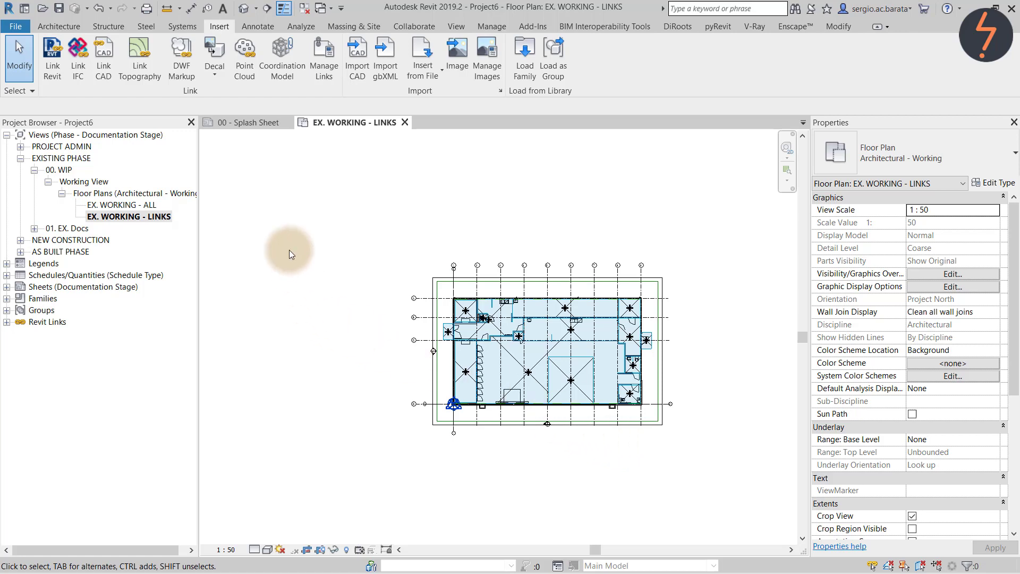
- Open the default 3D view and show the Revit Links tab of its visibility overrides
left_click(243, 8)
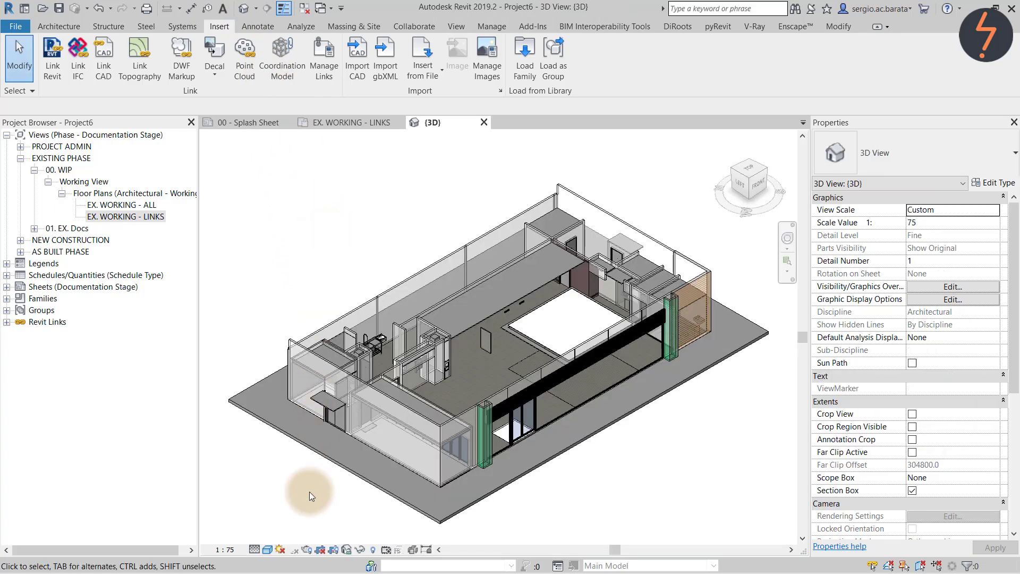
key("v")
key("g")
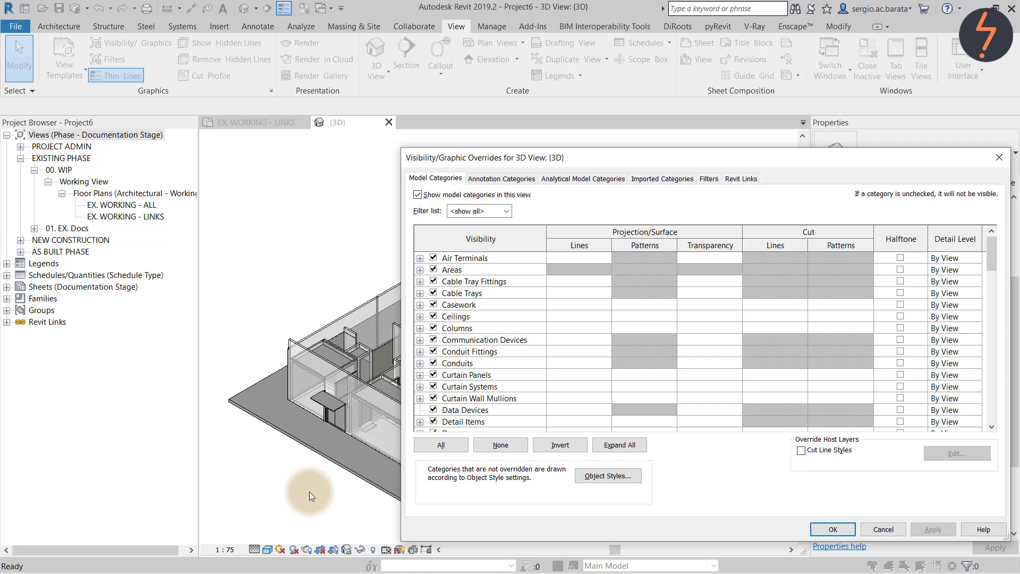
left_click(732, 181)
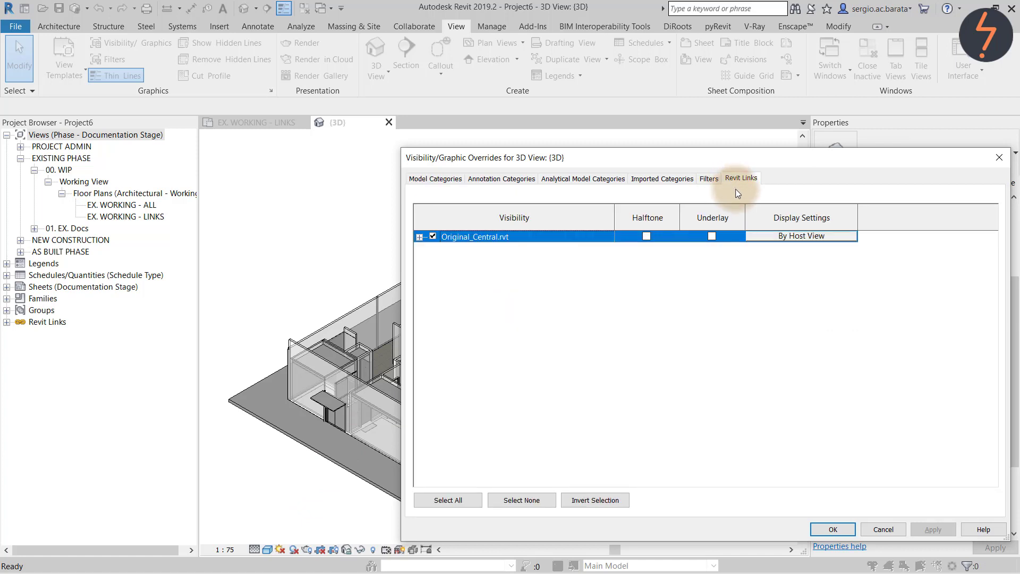
- Change Original_Central.rvt's display settings from By Host View to Custom after reviewing its worksets
left_click(770, 237)
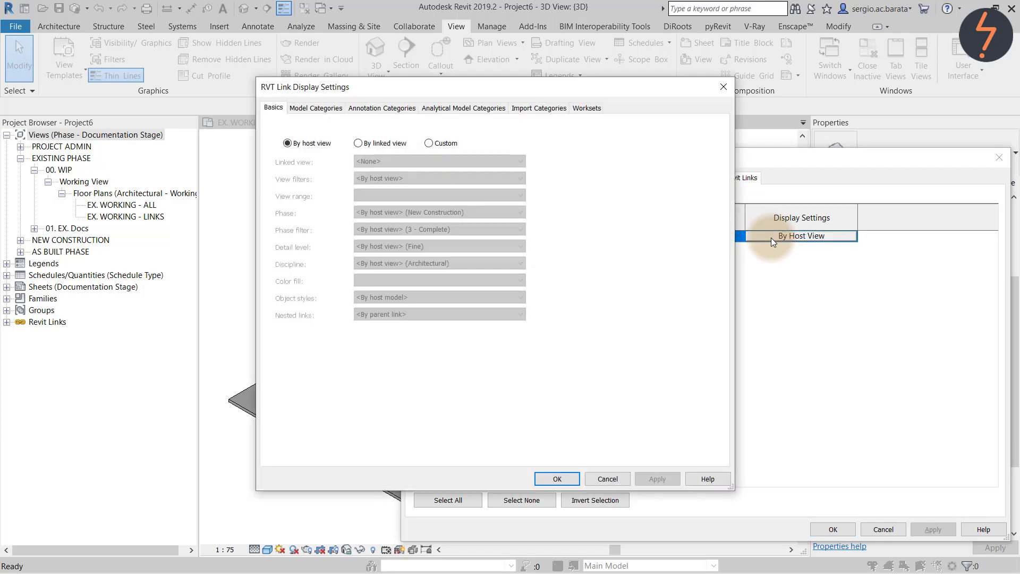
left_click(448, 142)
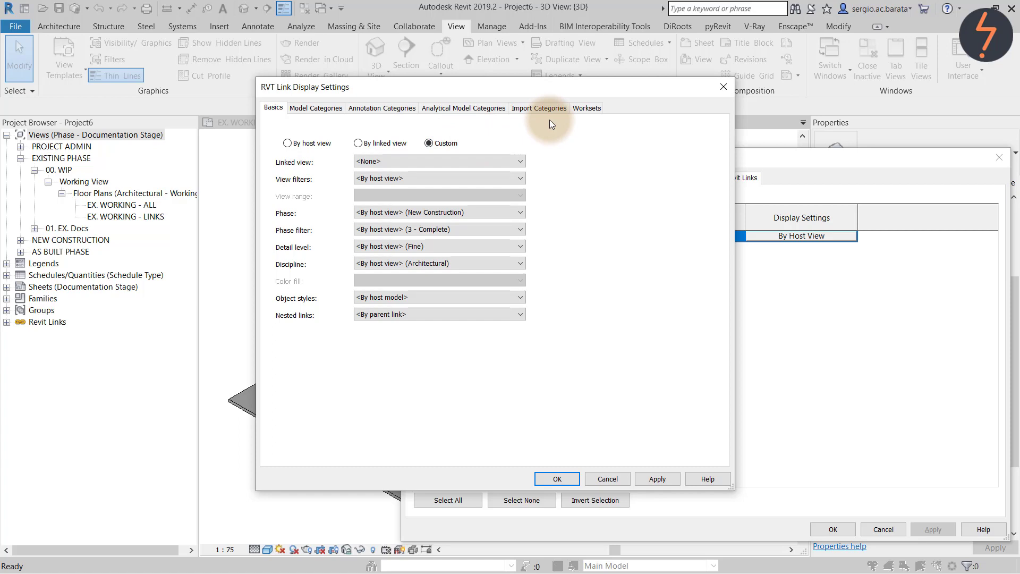
left_click(585, 108)
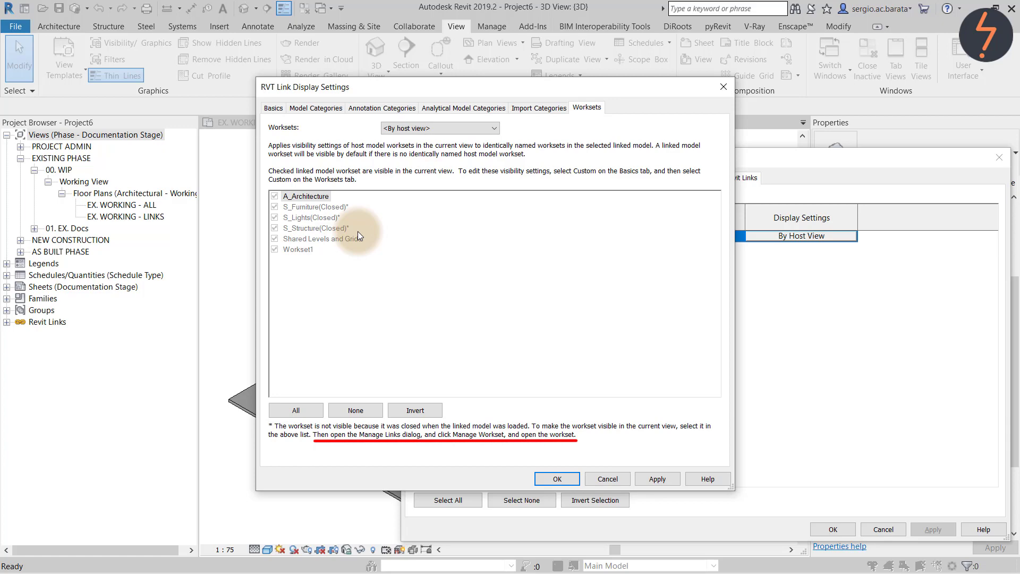
left_click(558, 478)
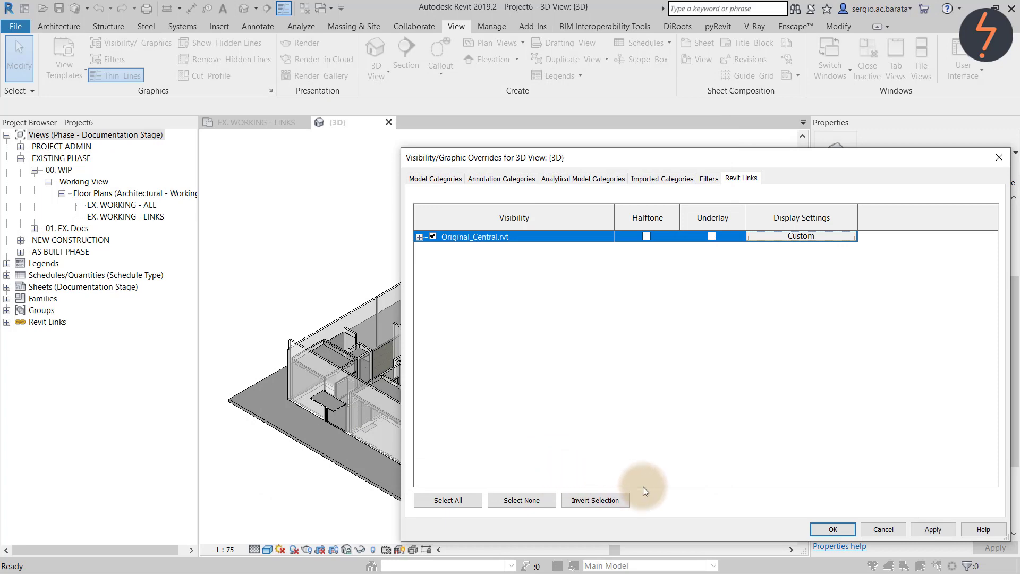
- Apply the overrides, then reopen the S_Furniture workset of the Original_Central.rvt link and reload it
left_click(930, 528)
left_click(832, 529)
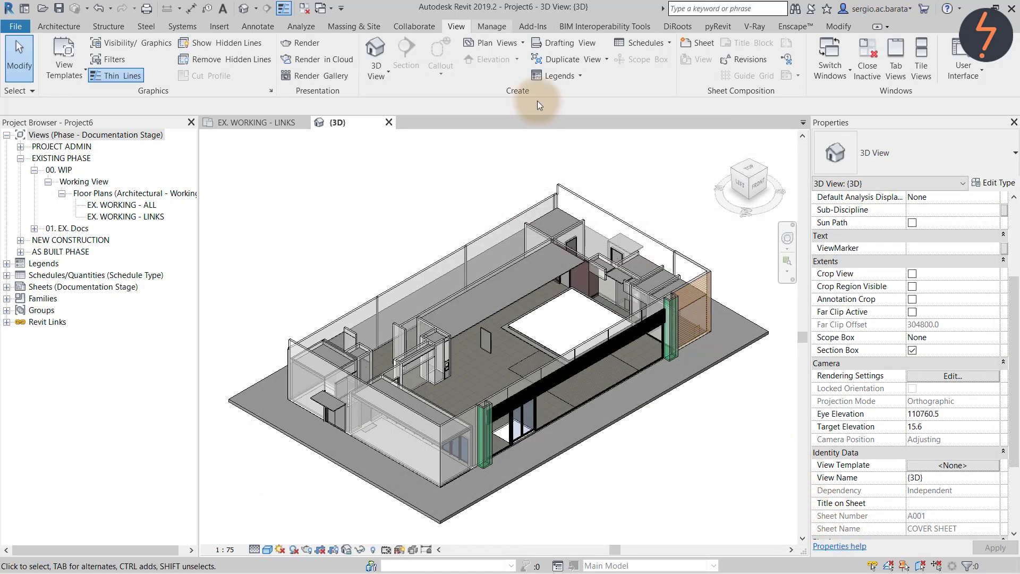
left_click(487, 29)
left_click(670, 68)
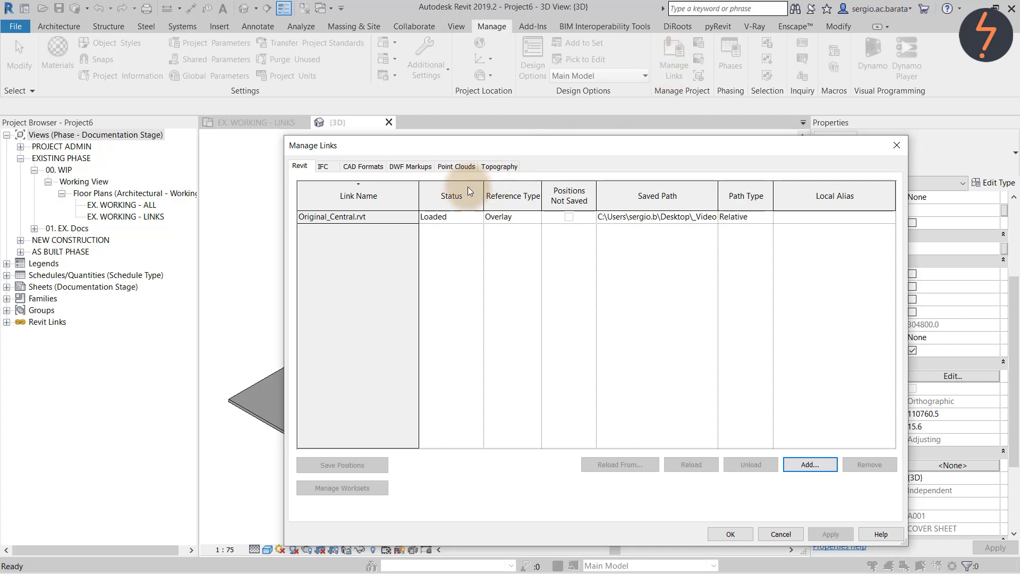
left_click(394, 216)
left_click(365, 488)
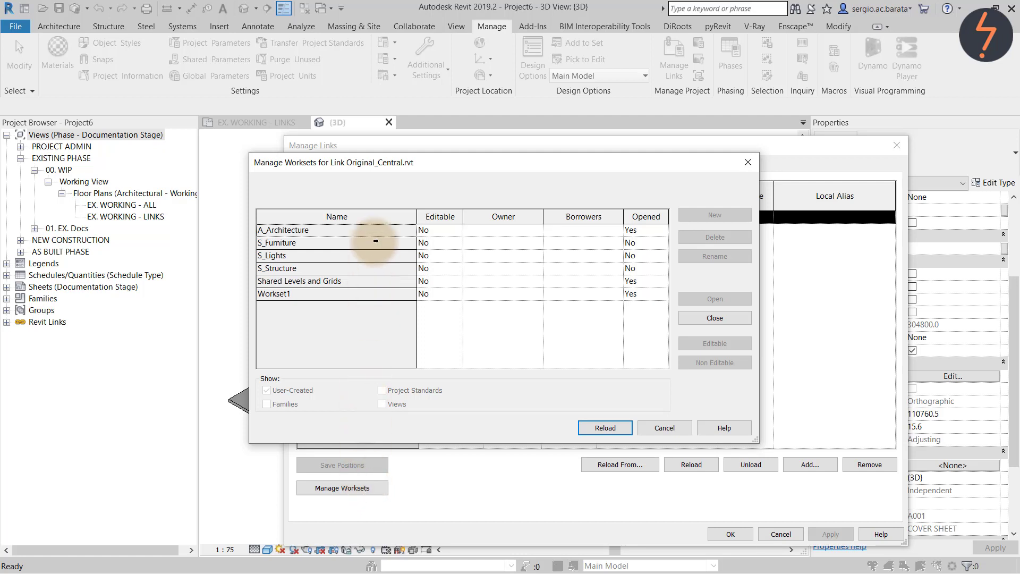
left_click(376, 241)
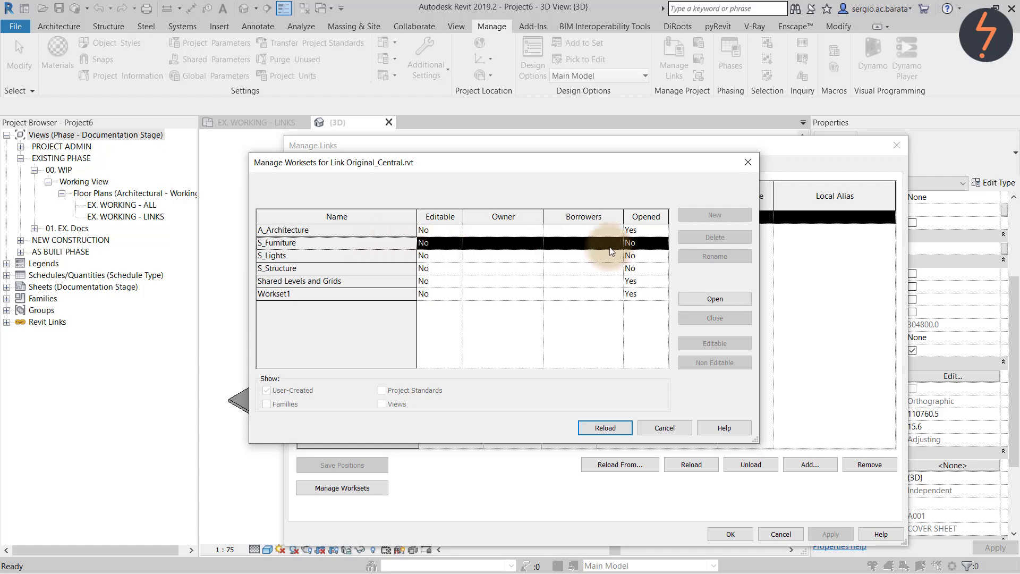
left_click(696, 299)
left_click(605, 427)
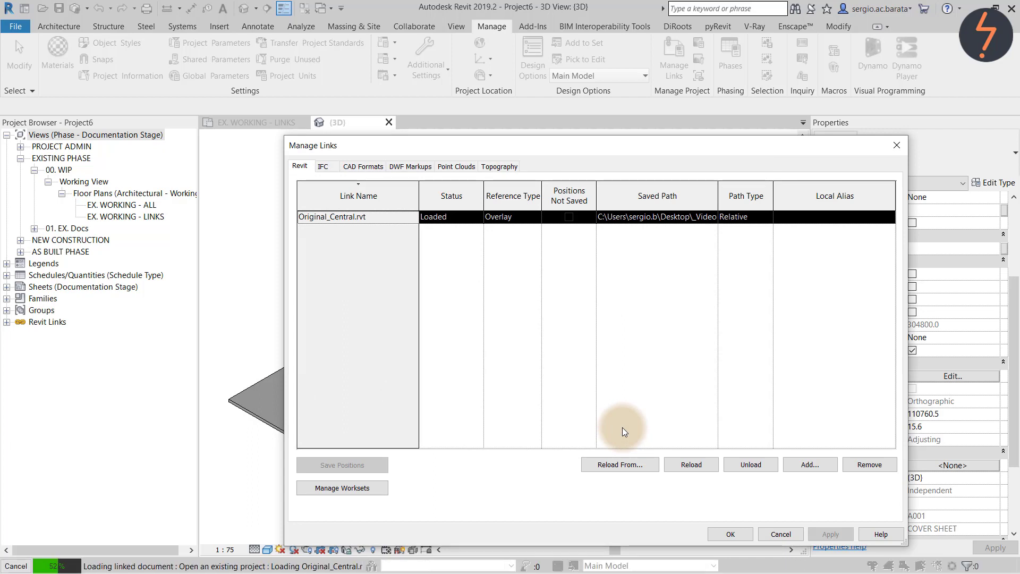
left_click(730, 534)
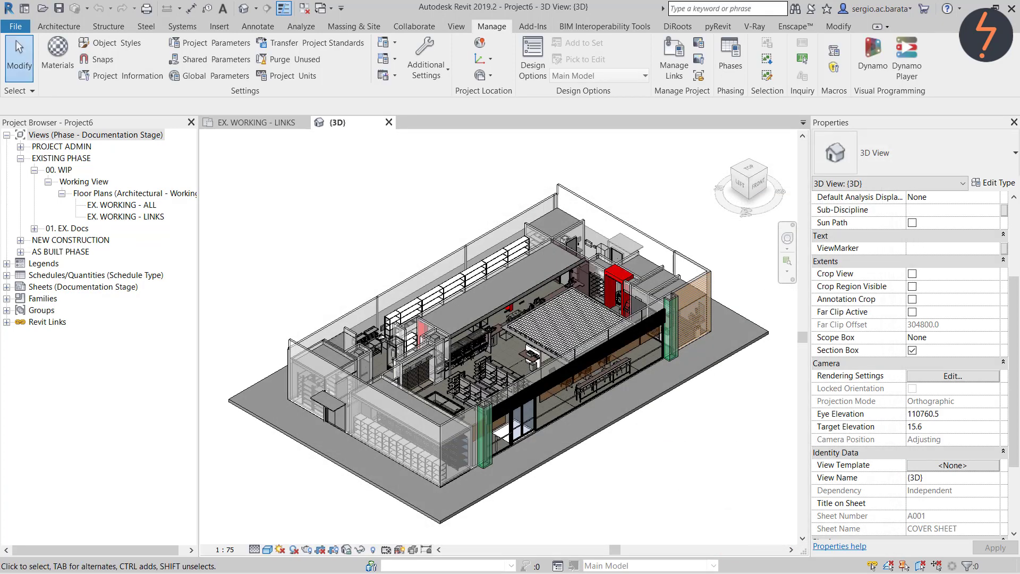
- Save the host project as a new project file named Host_Revised
left_click(16, 28)
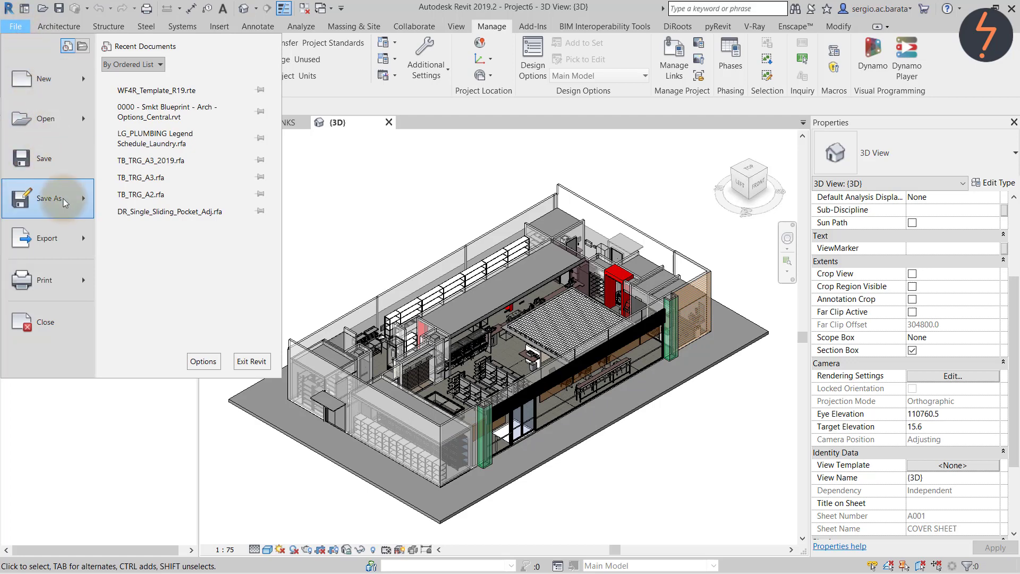
mouse_move(62, 199)
left_click(151, 155)
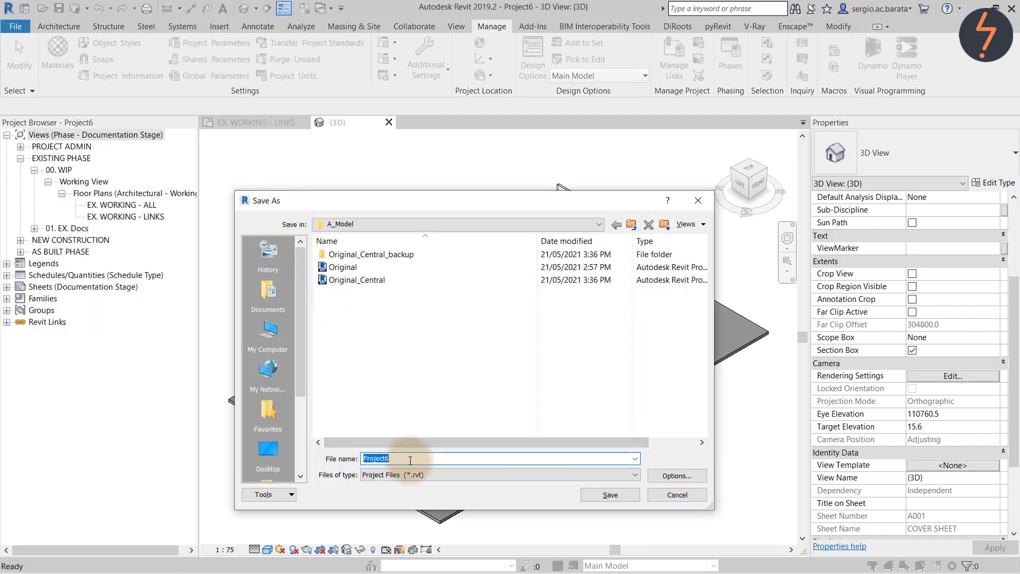
type("Host_Revised")
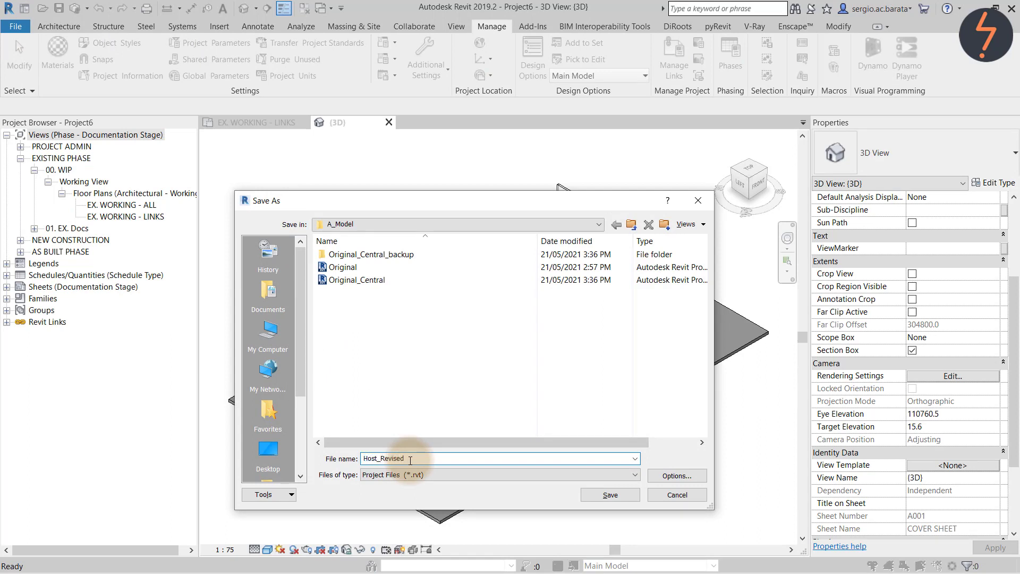
left_click(606, 495)
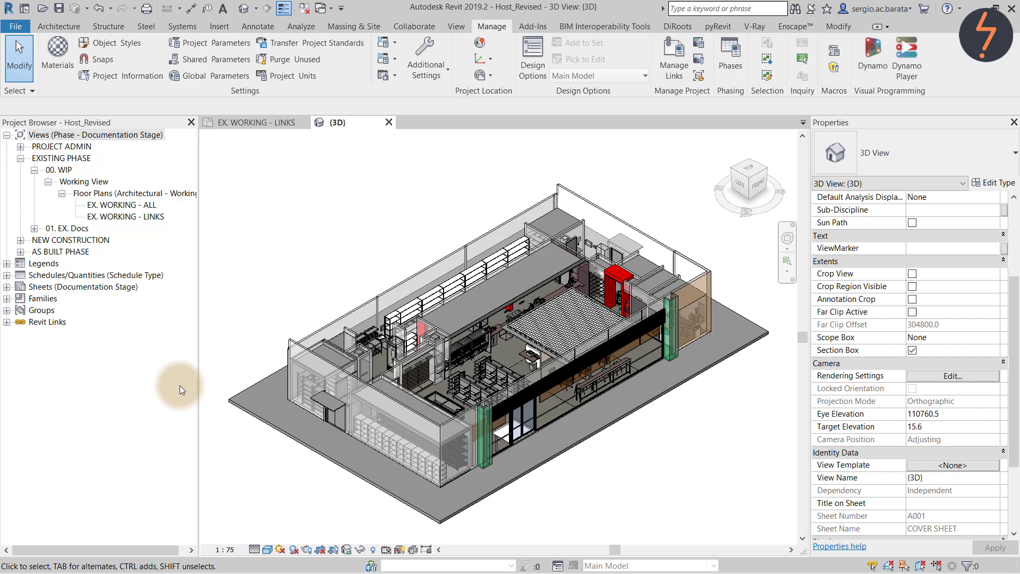
- Open the Original_Central.rvt link on its own, unloading it from Host_Revised
left_click(6, 322)
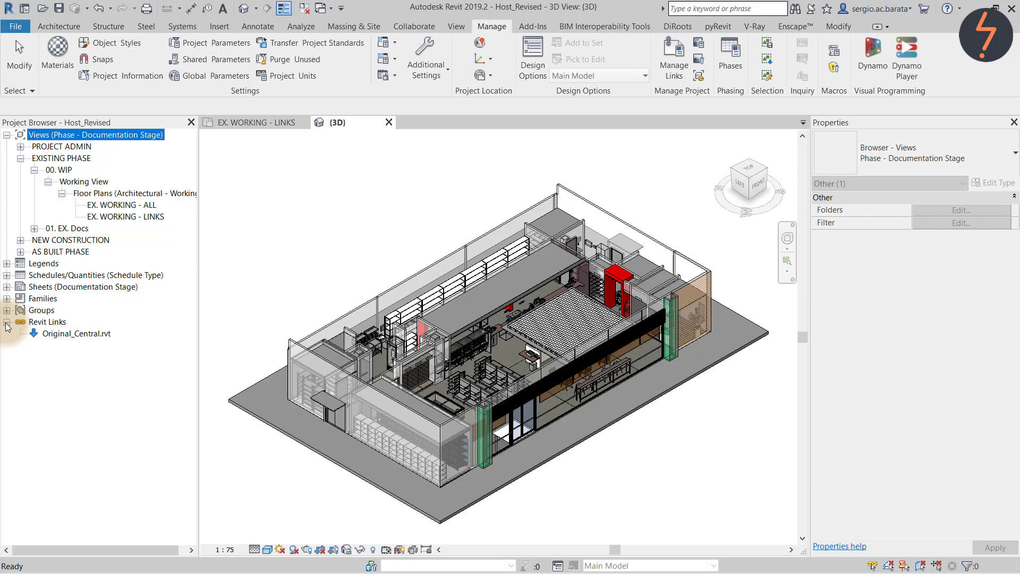
right_click(97, 334)
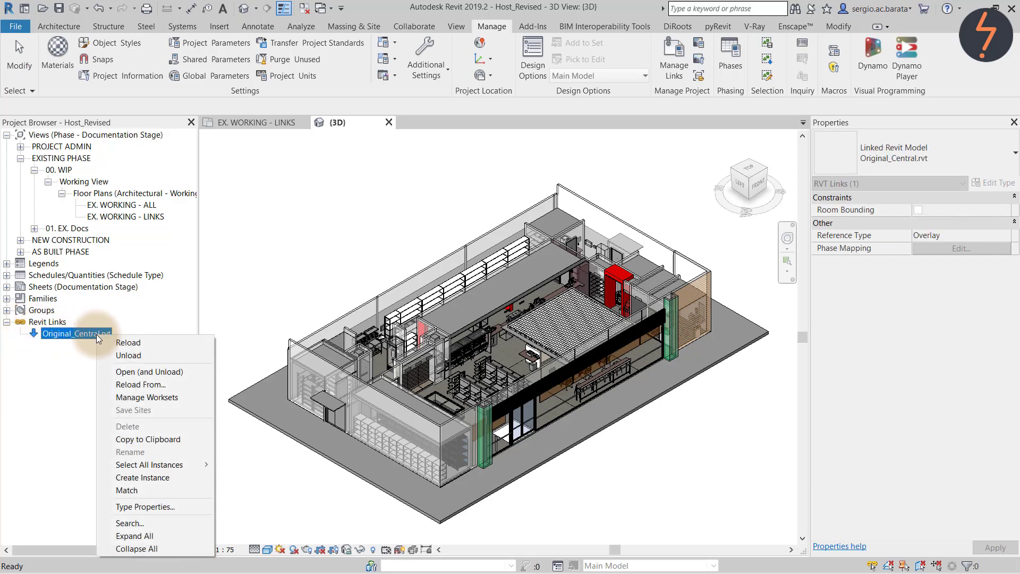
left_click(161, 371)
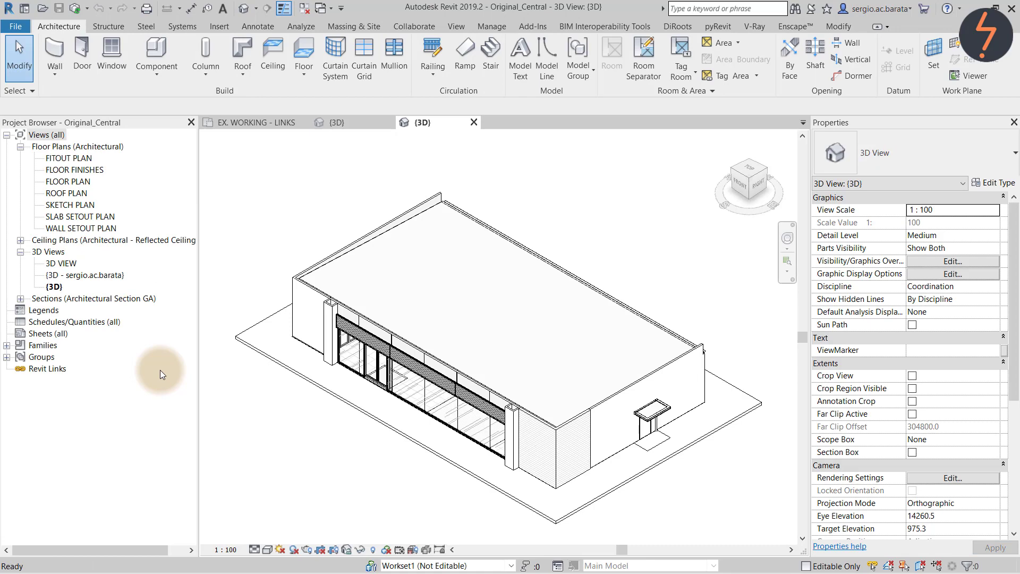
- In FITOUT PLAN, draw a 2700-high F_Fc6-40tophat wall just above the building's top edge
double_click(78, 159)
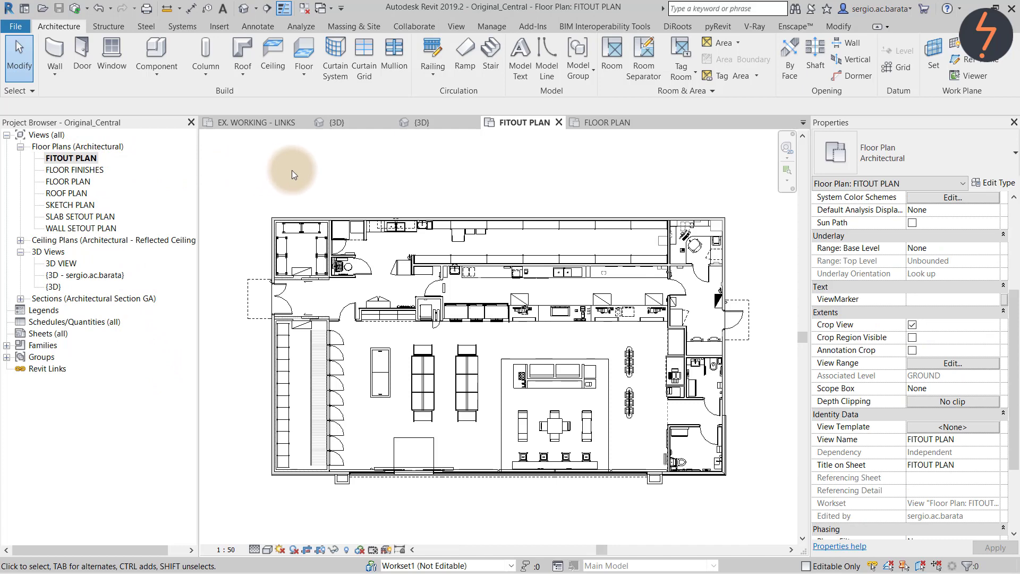
left_click(54, 52)
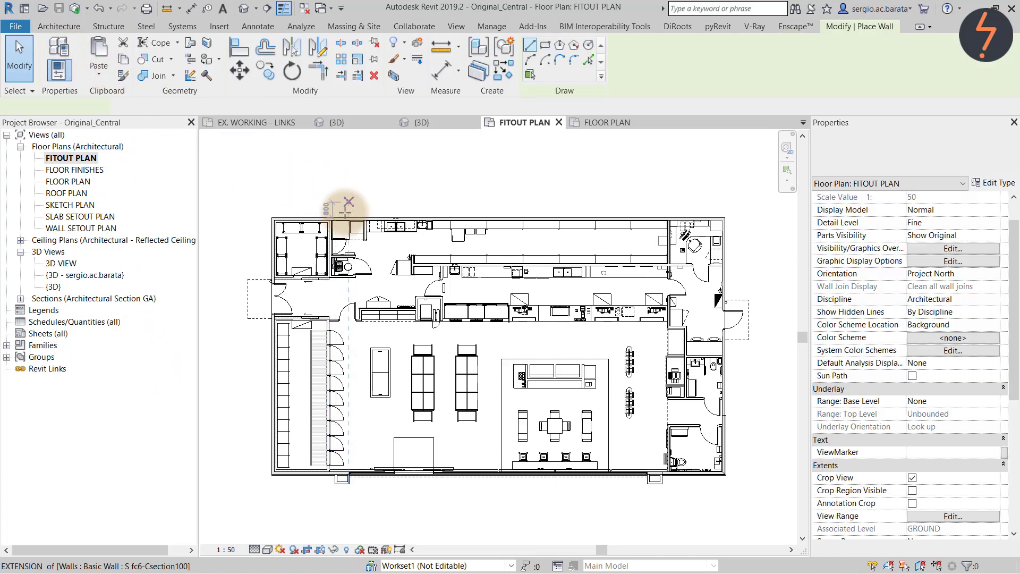
left_click(346, 201)
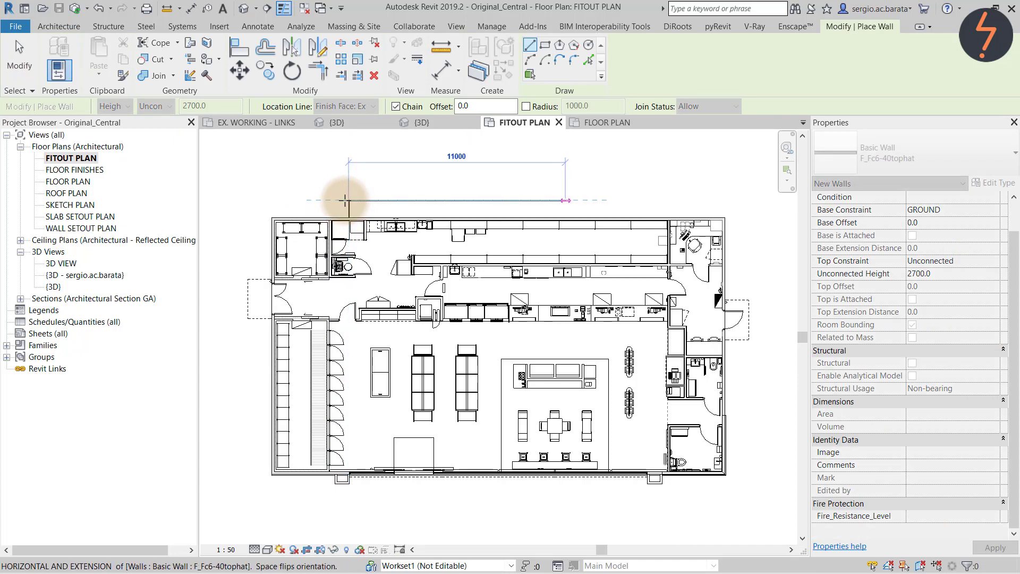
left_click(647, 200)
key("Escape")
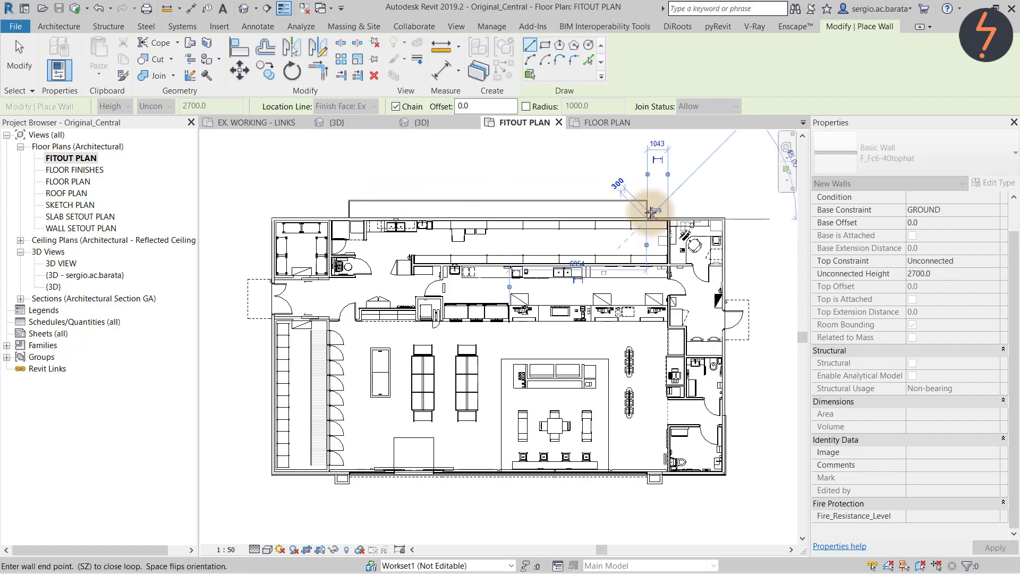
key("Escape")
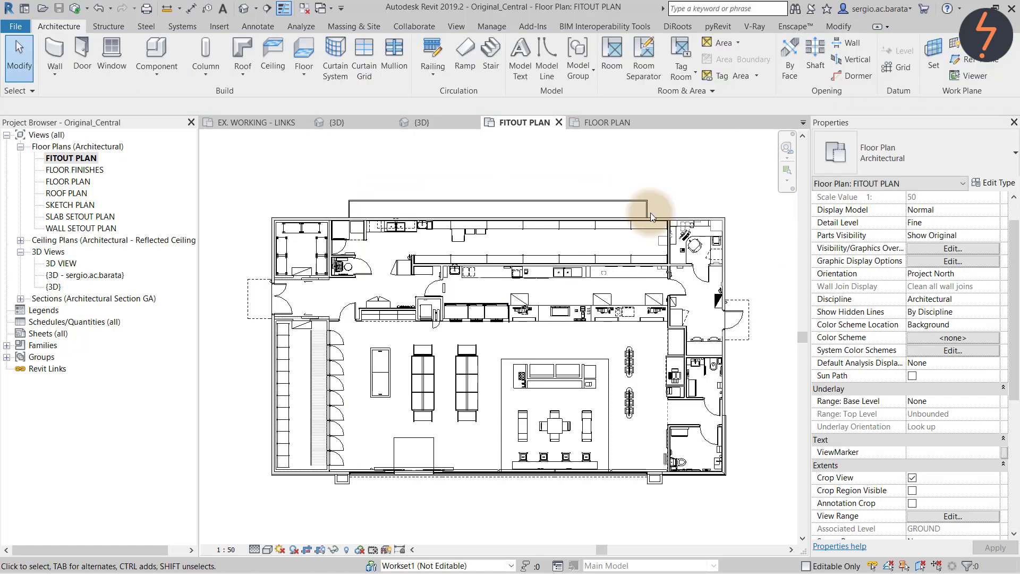
- Synchronize Original_Central with central, then close its views to return to Host_Revised
left_click(76, 9)
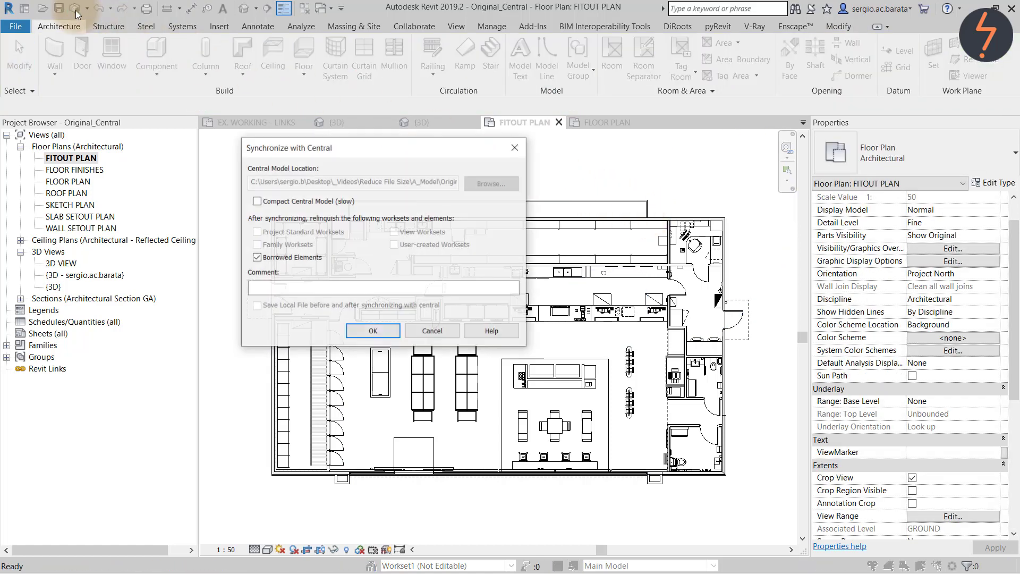
left_click(363, 332)
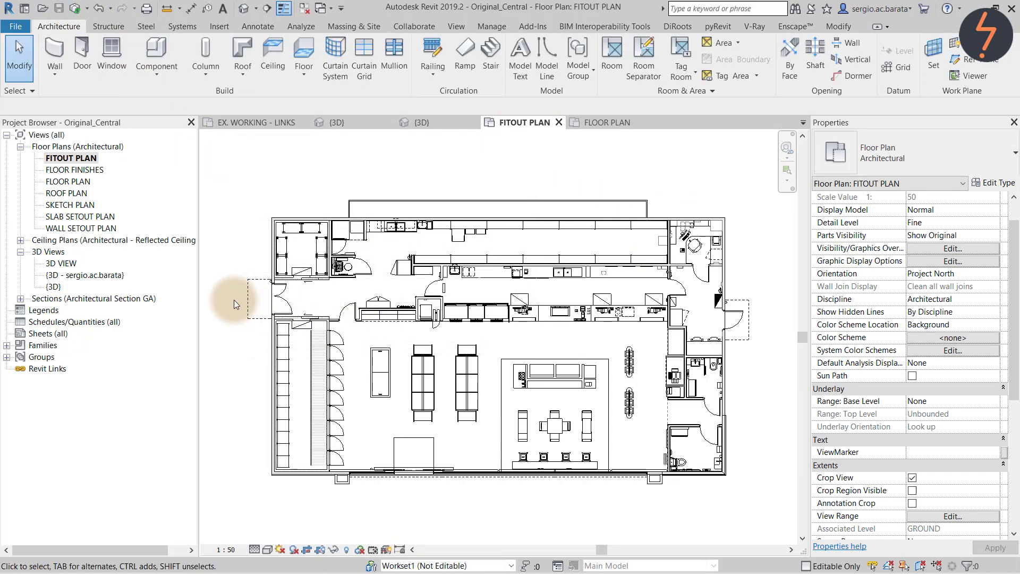
left_click(303, 9)
left_click(363, 122)
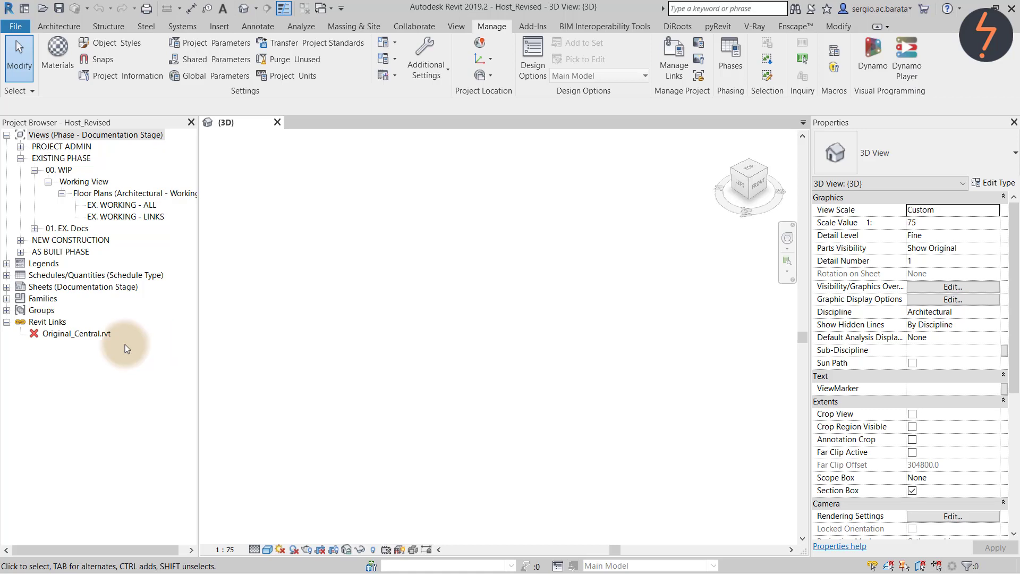
- Reload the Original_Central.rvt link and zoom in on the building in the EX. WORKING - LINKS plan
right_click(90, 334)
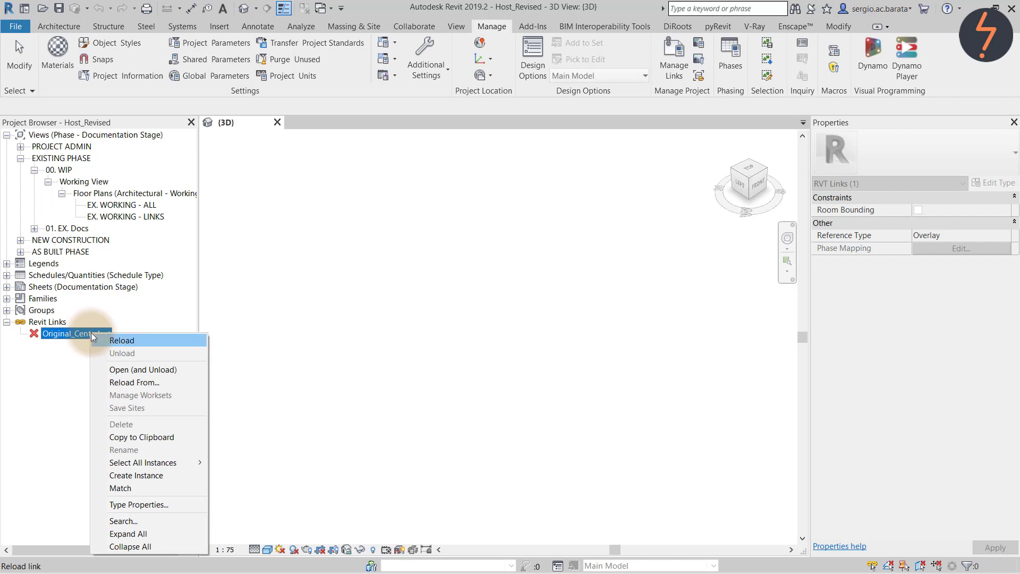
left_click(123, 340)
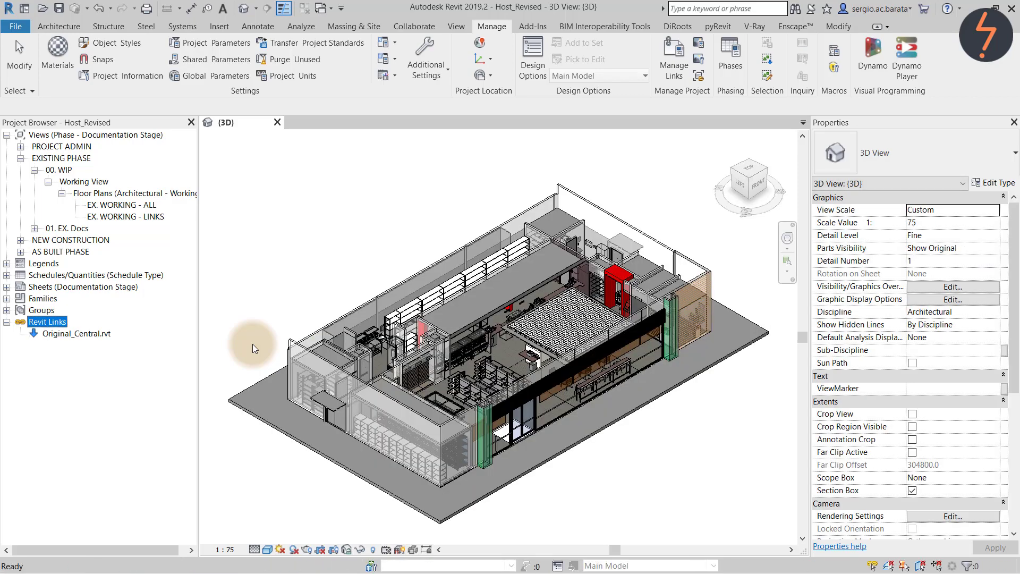
double_click(151, 216)
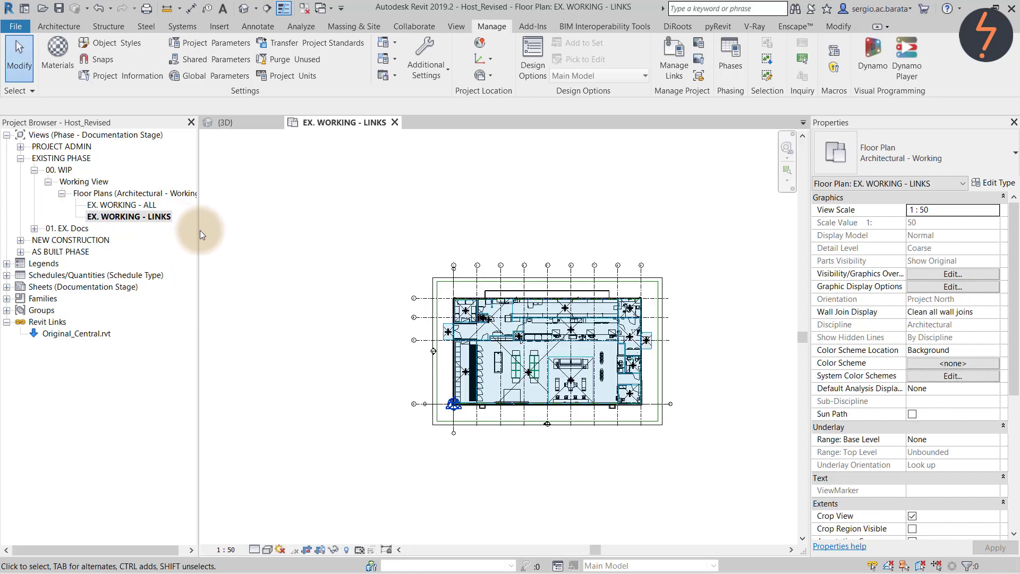
right_click(269, 227)
left_click(318, 314)
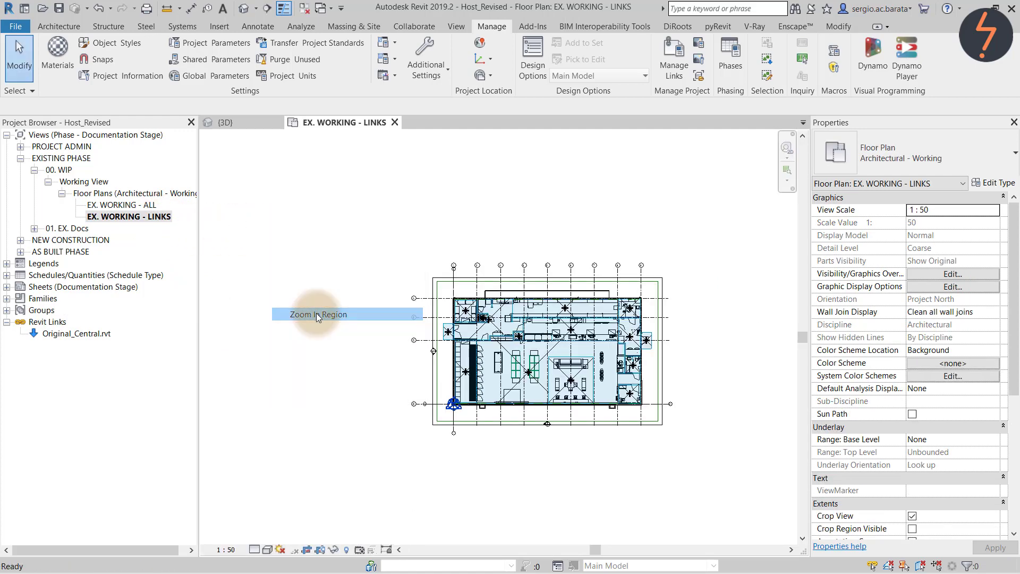
left_click_drag(394, 253, 695, 445)
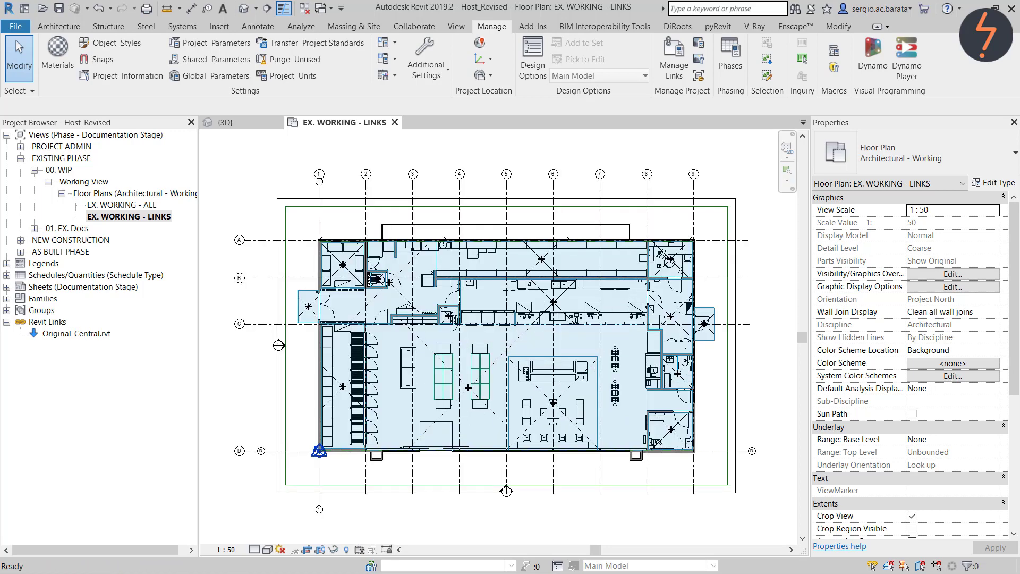
left_click(16, 41)
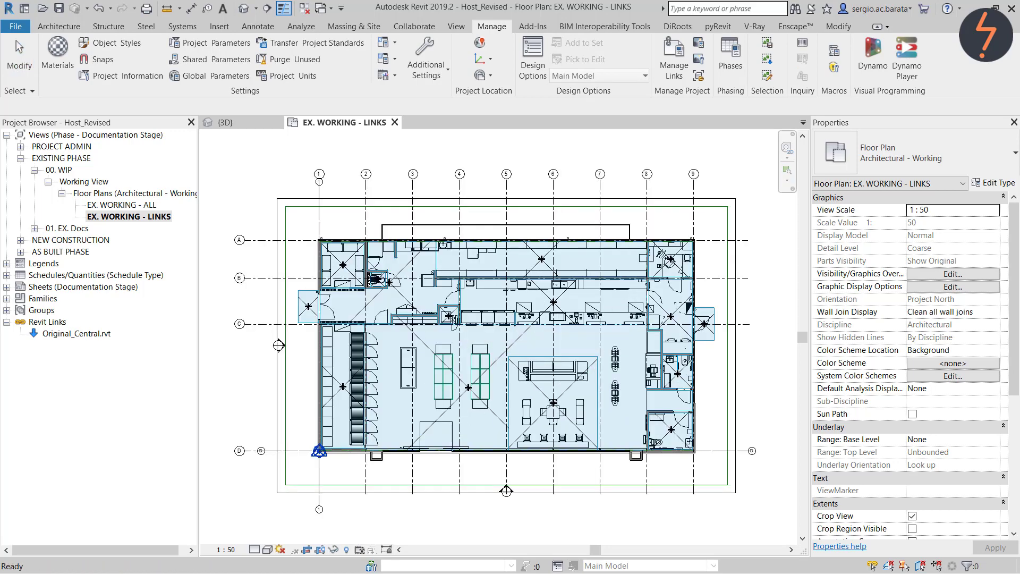
- Expand 01. EX. Docs > Plans > Floor Plans (Architectural - GA Plan) and open EX. GROUND FLOOR
left_click(34, 229)
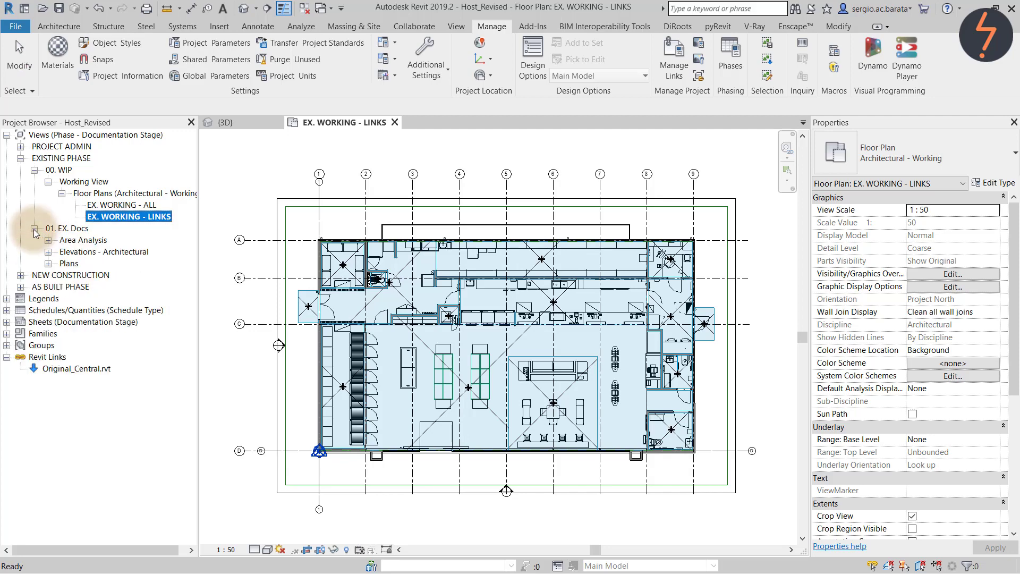
left_click(48, 263)
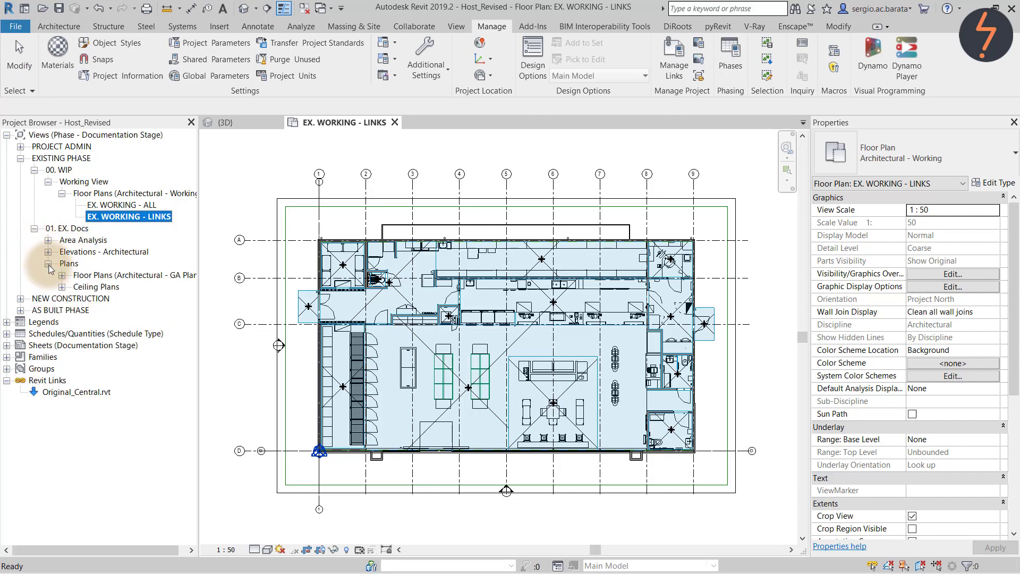
left_click(62, 275)
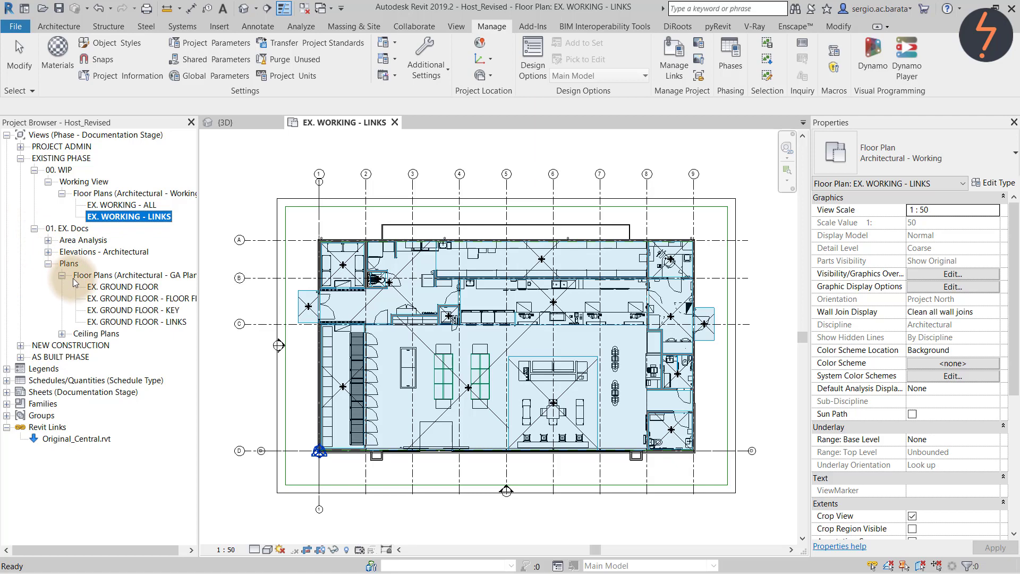
left_click(125, 287)
double_click(126, 289)
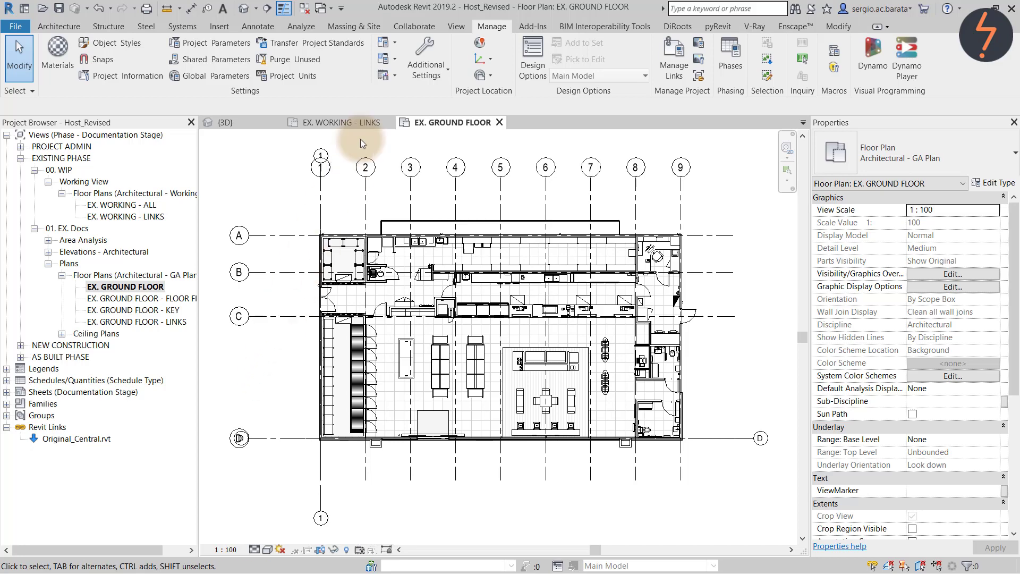
- Start Copy/Monitor on the Original_Central link
left_click(409, 28)
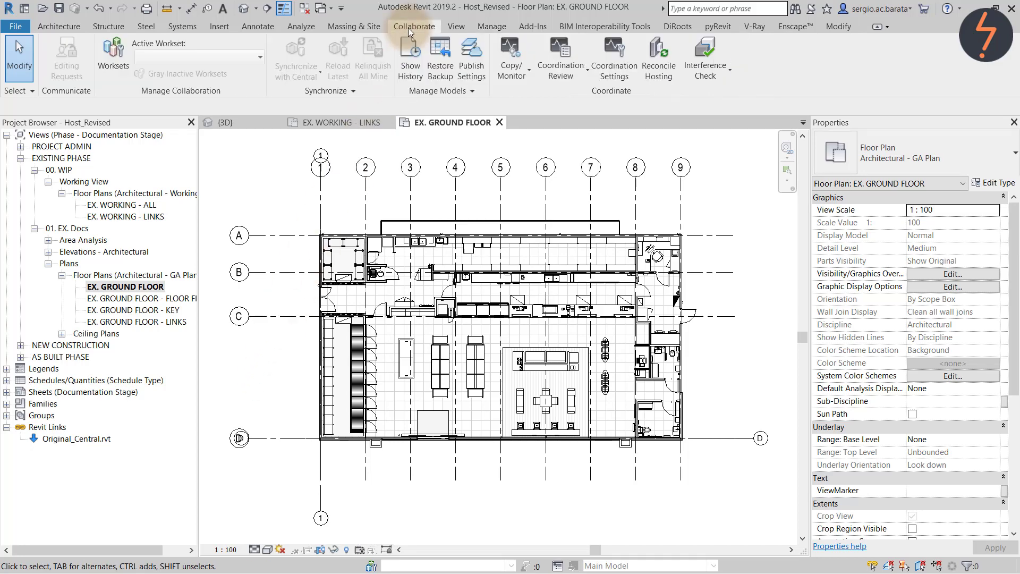
left_click(517, 71)
left_click(530, 129)
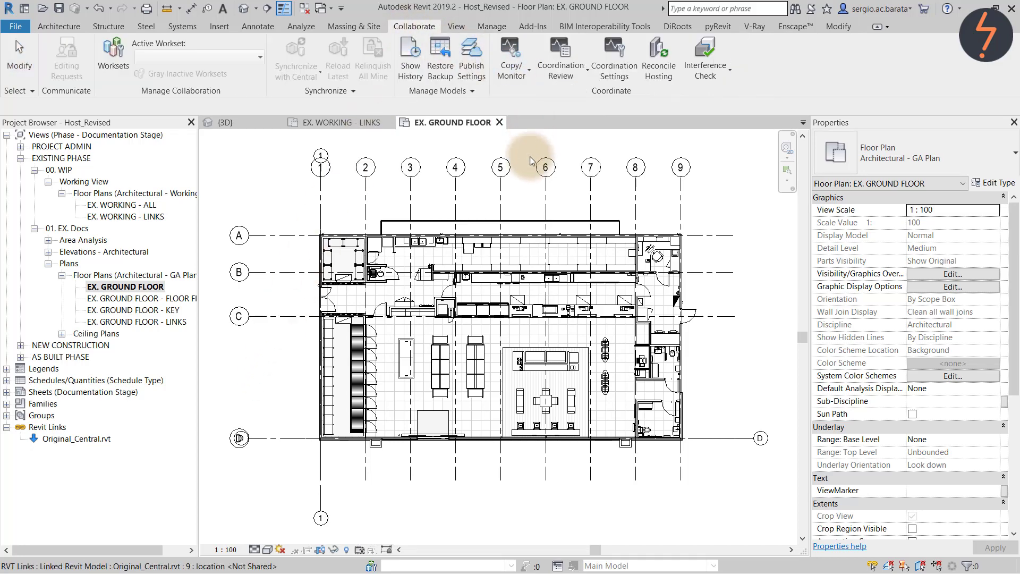
left_click(527, 220)
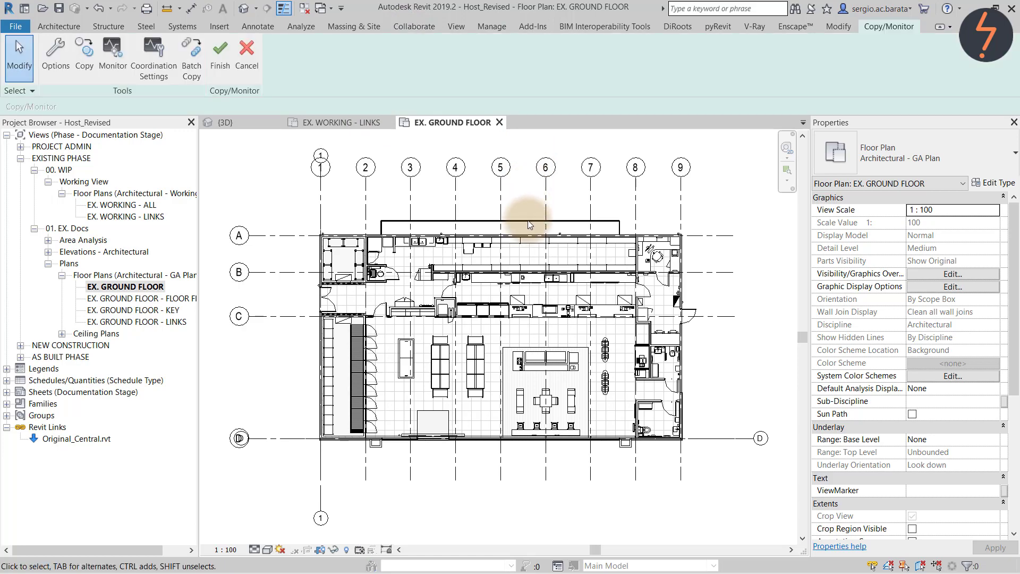
- In Copy/Monitor Options, set the wall types' new type to Copy original Type
left_click(56, 59)
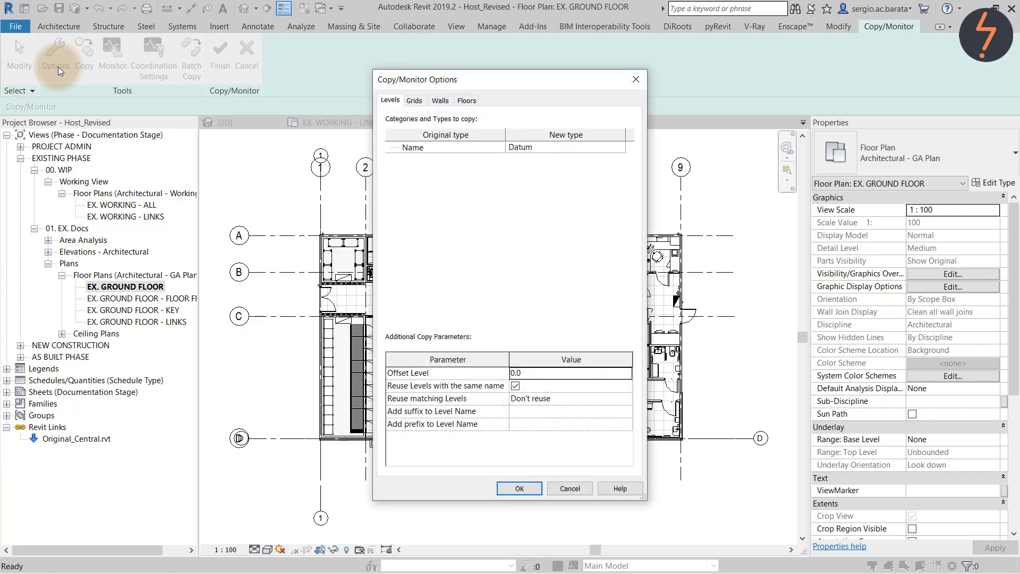
left_click(440, 100)
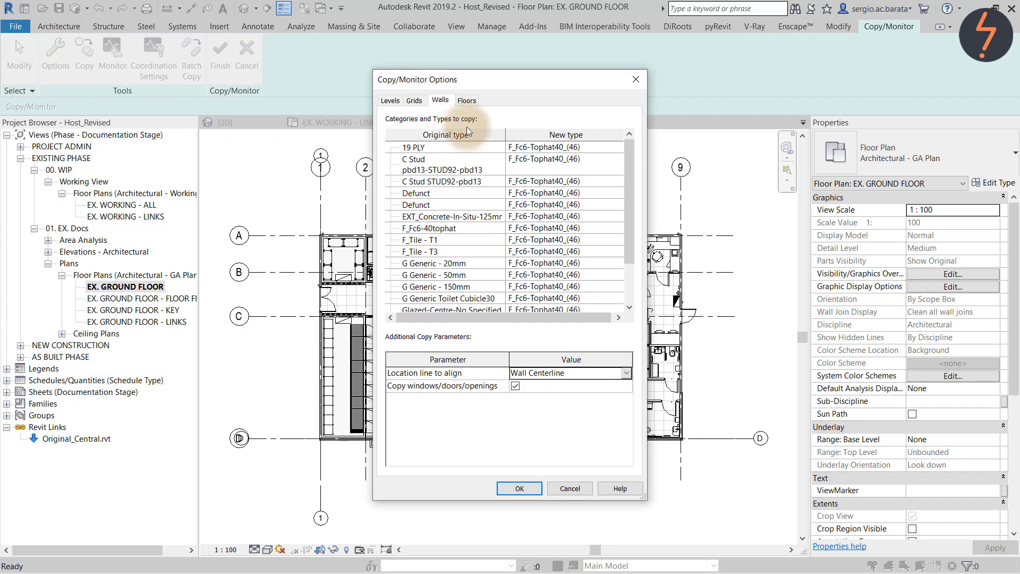
left_click_drag(630, 187, 632, 282)
left_click(471, 298, "shift")
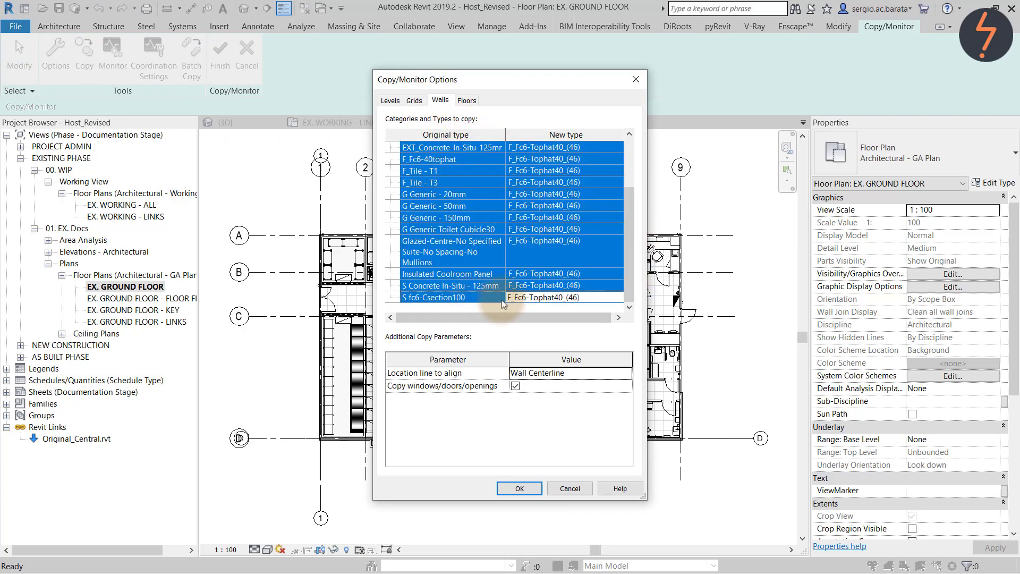
left_click(620, 298)
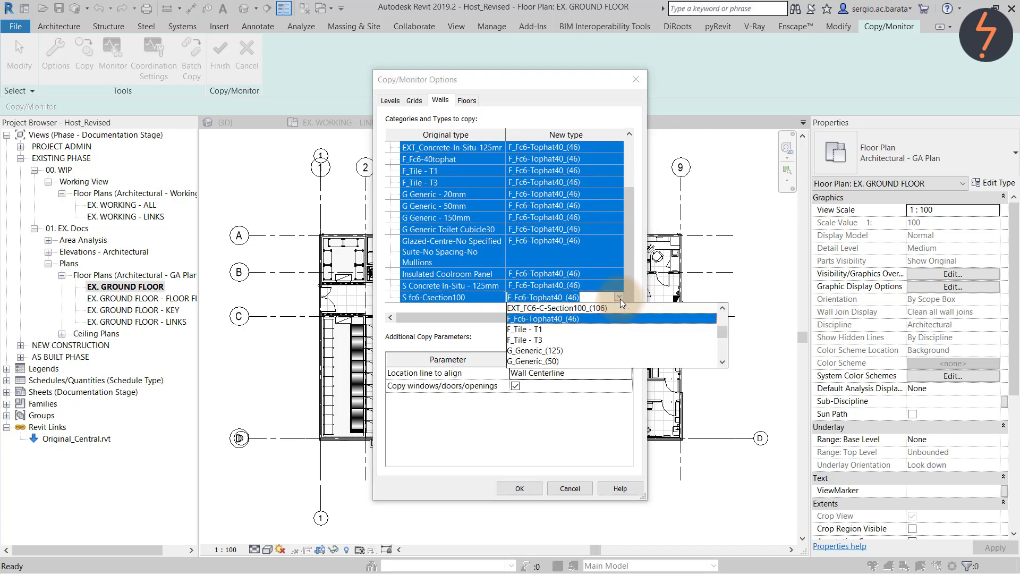
left_click_drag(725, 330, 723, 298)
left_click(578, 308)
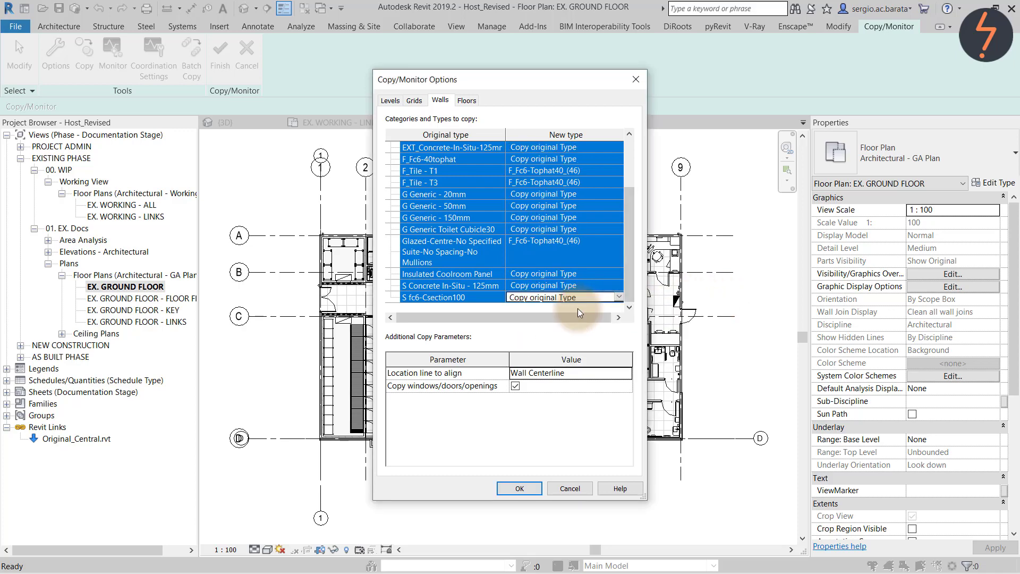
left_click(513, 489)
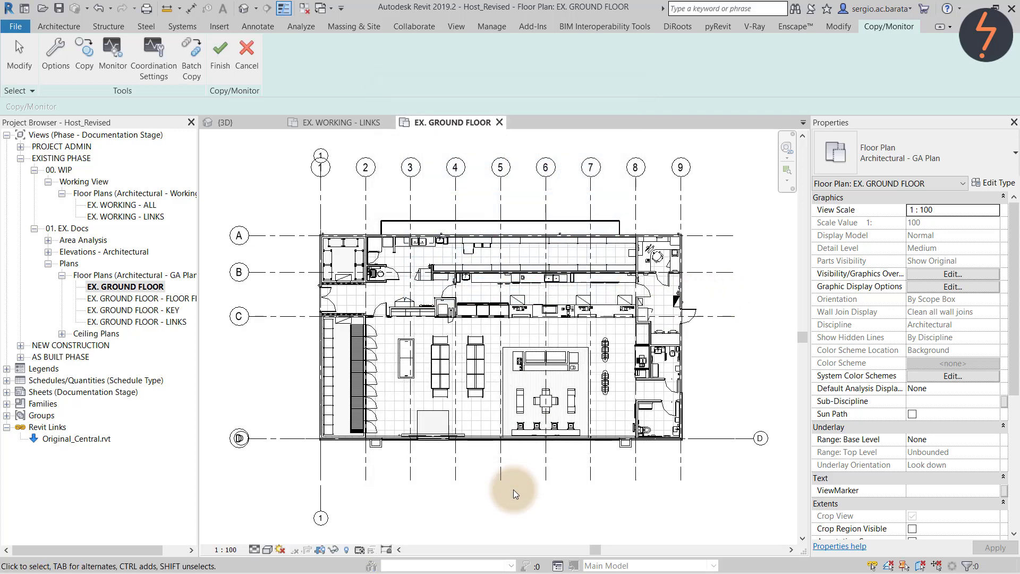
- Copy the three linked F_Fc6-Tophat40_(46) walls, including the new top wall, into EX. GROUND FLOOR
left_click(81, 61)
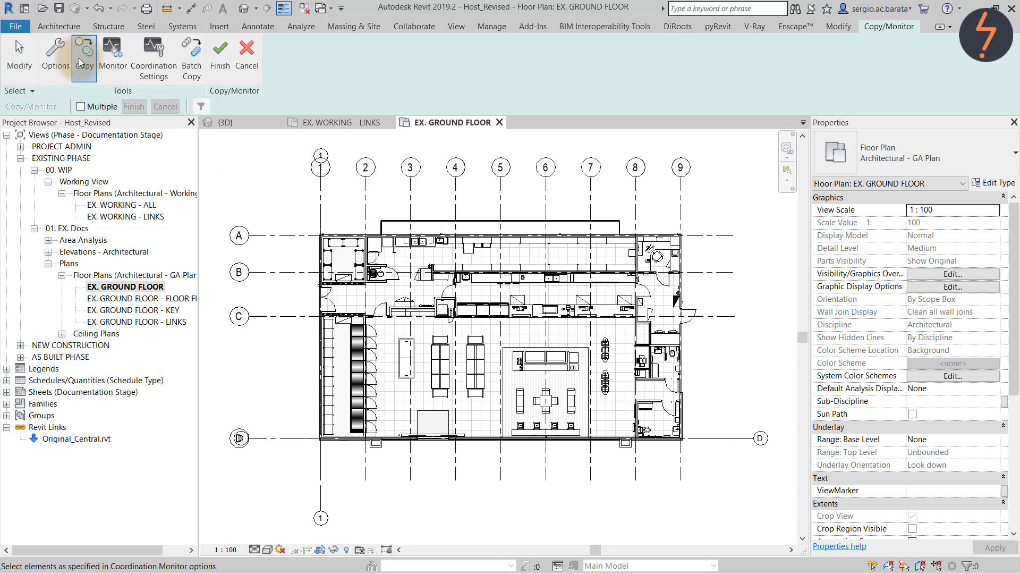
left_click(100, 108)
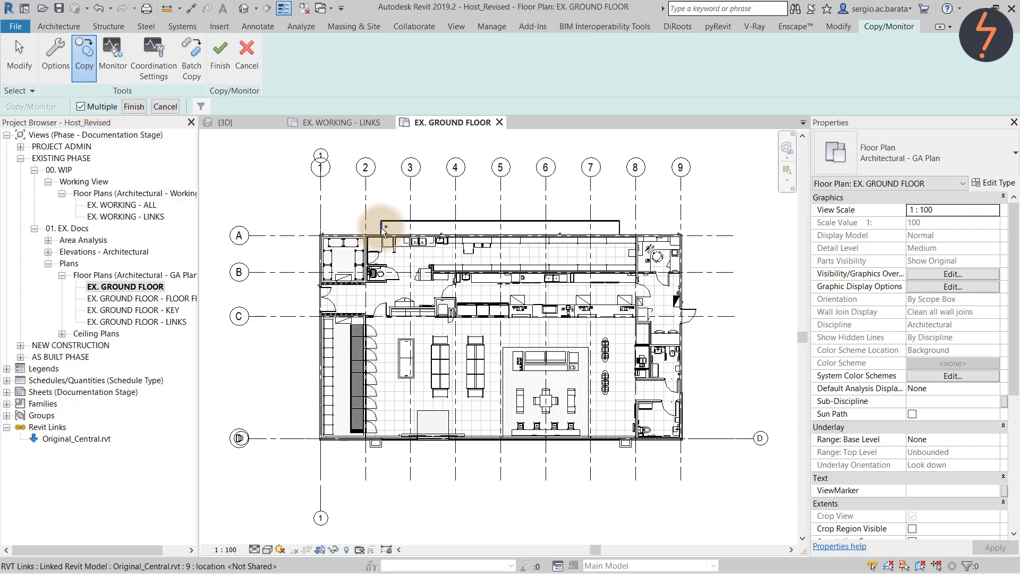
left_click(620, 227)
left_click(622, 230)
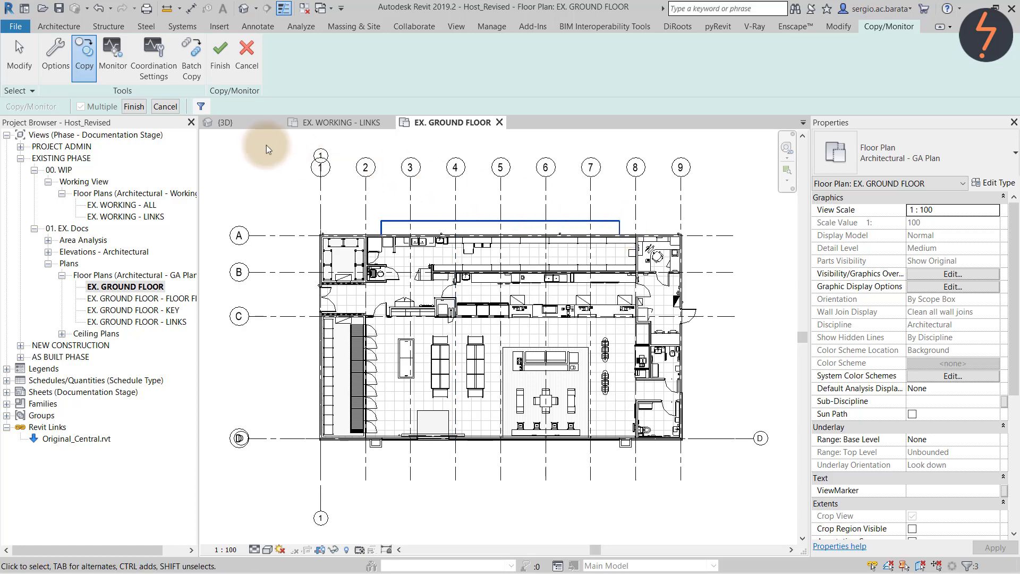
left_click(135, 106)
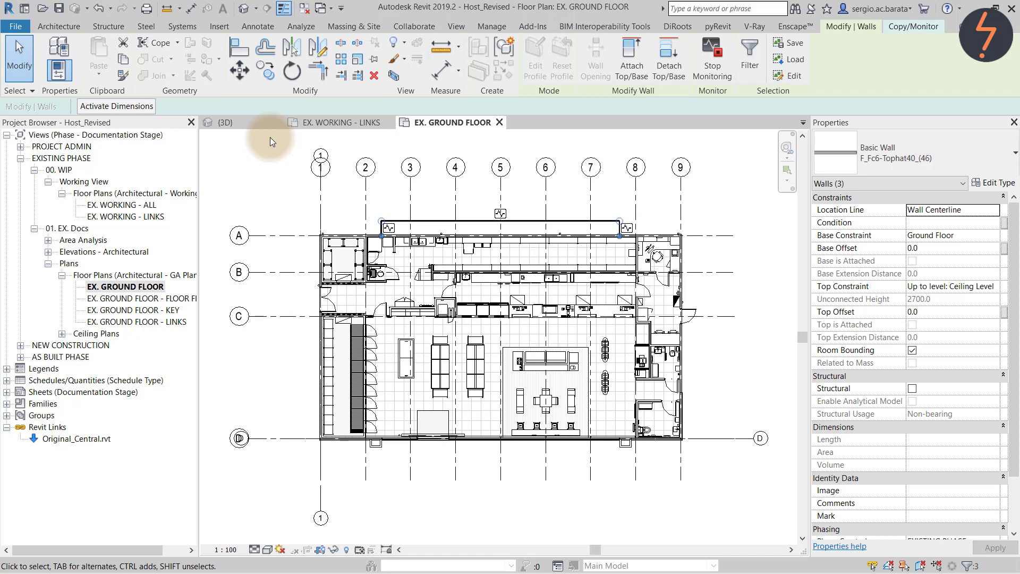
key("Escape")
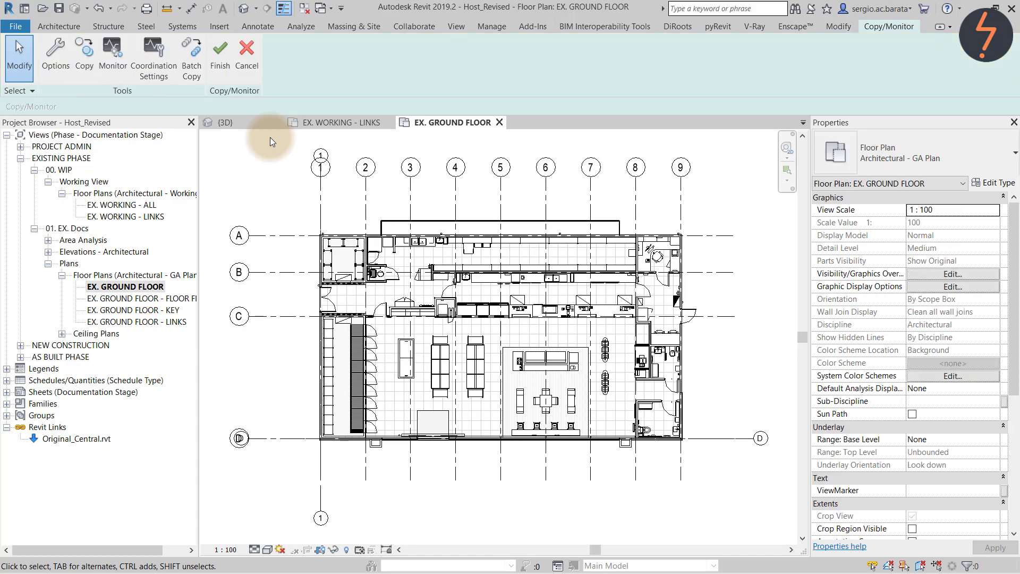
- Finish Copy/Monitor, then open Original_Central.rvt on its own, unloading the link
left_click(219, 66)
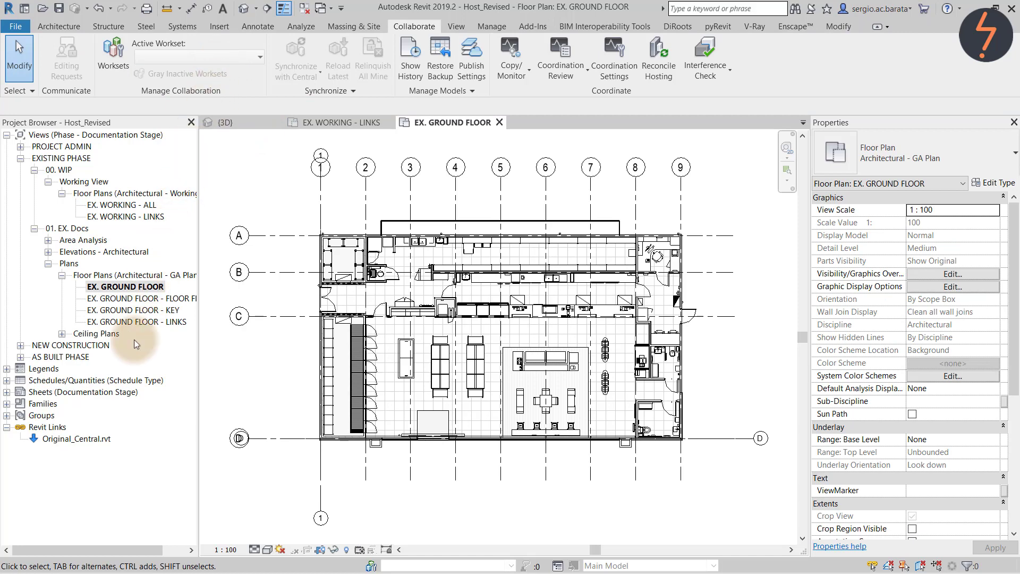
right_click(106, 437)
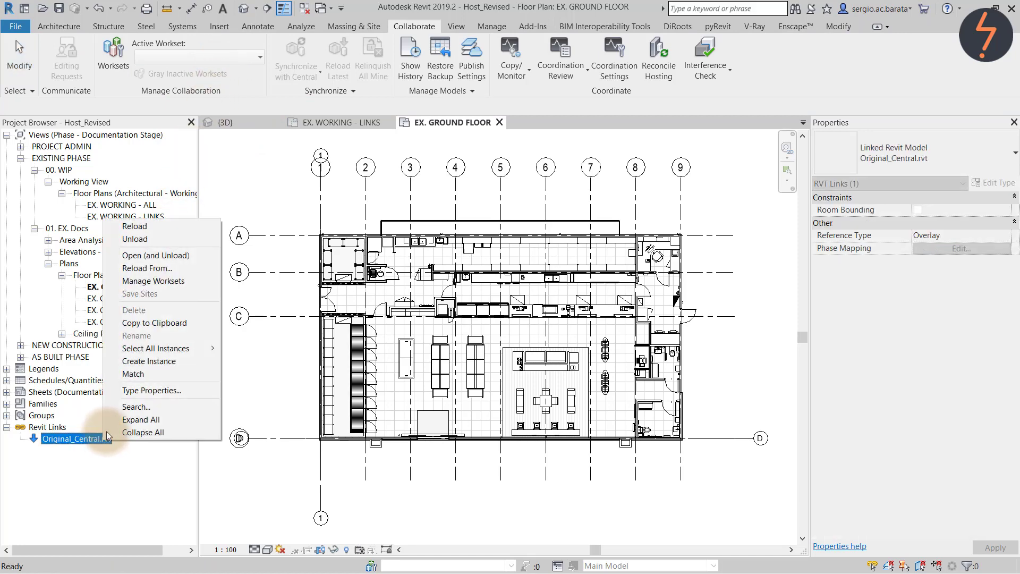
left_click(180, 255)
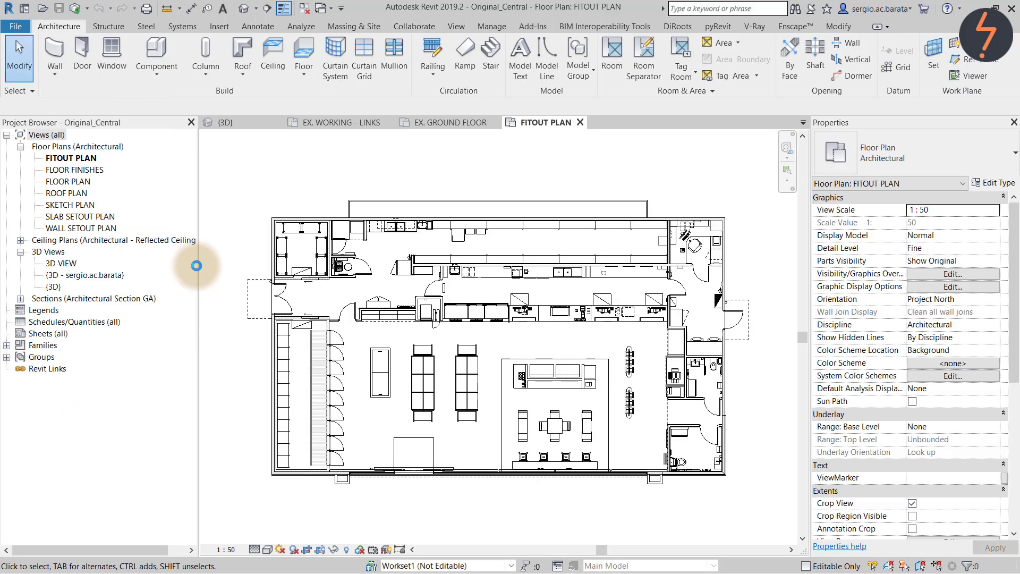
- Split Original_Central's top wall with Delete Inner Segment to open a gap in its middle
key("s")
key("l")
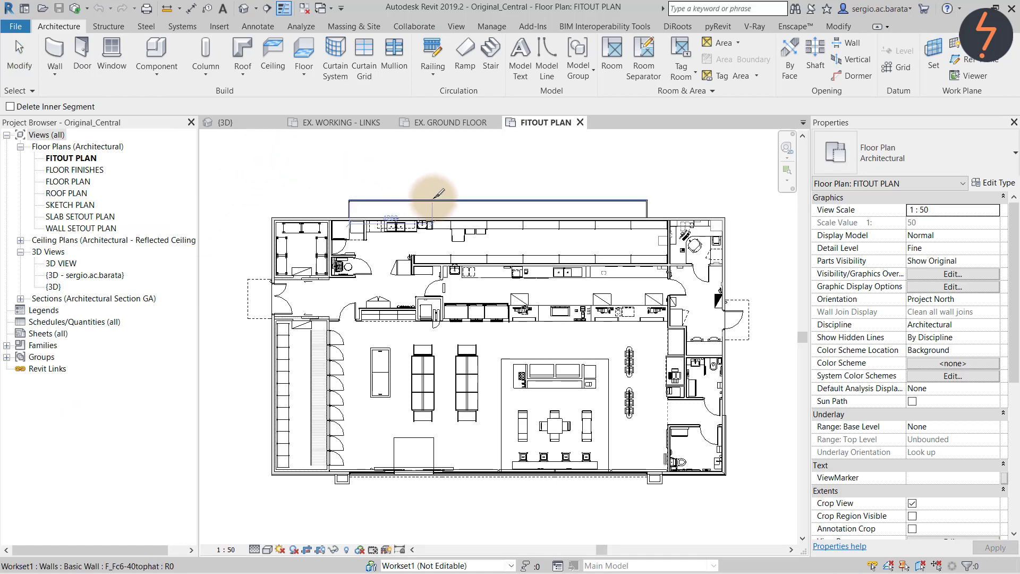
left_click(556, 200)
key("Escape")
left_click(542, 201)
key("Delete")
key("w")
key("a")
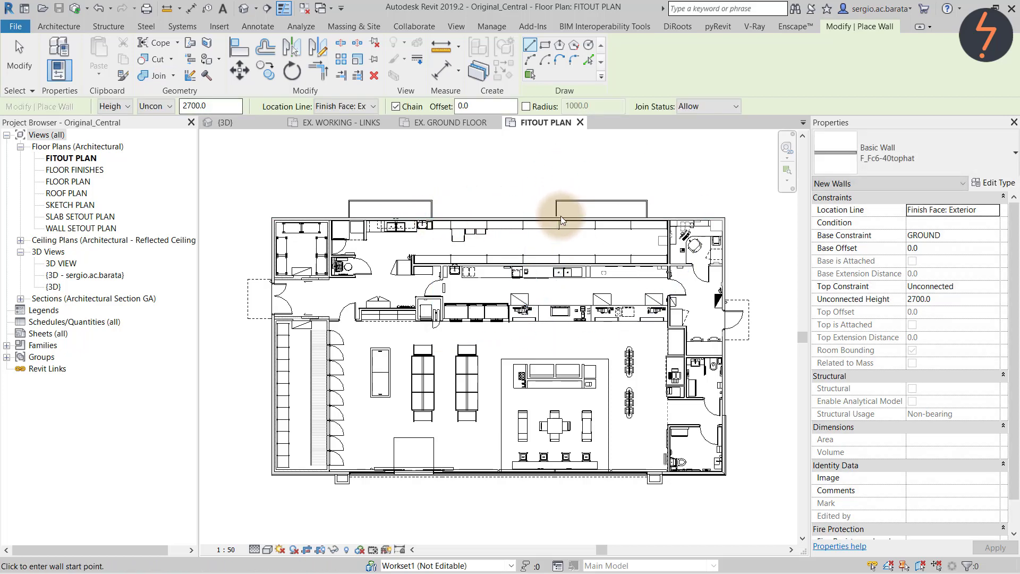
- Synchronize Original_Central with central and close its views, returning to Host_Revised's EX. GROUND FLOOR
key("s")
key("y")
left_click(371, 330)
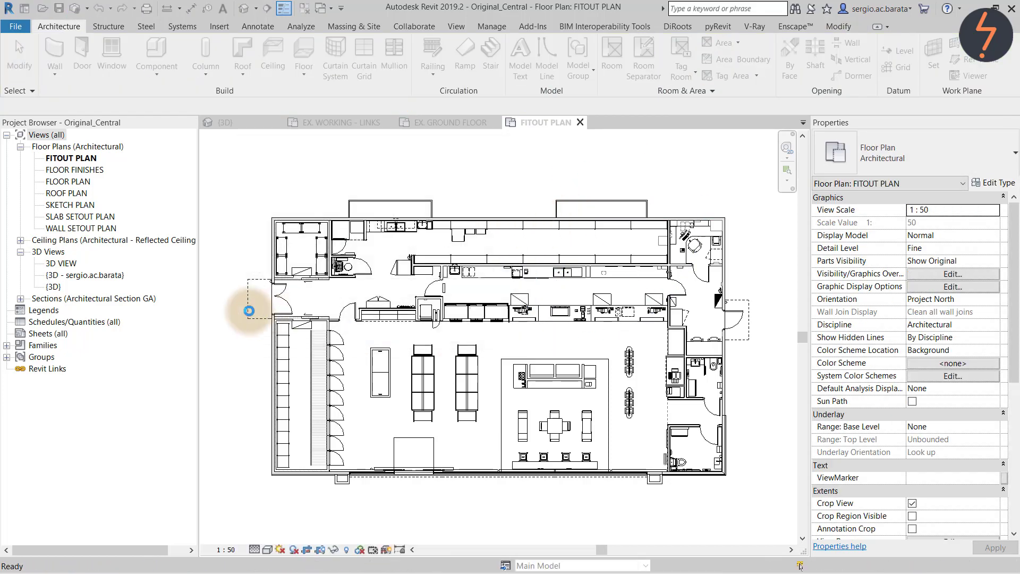
left_click(305, 9)
left_click(387, 122)
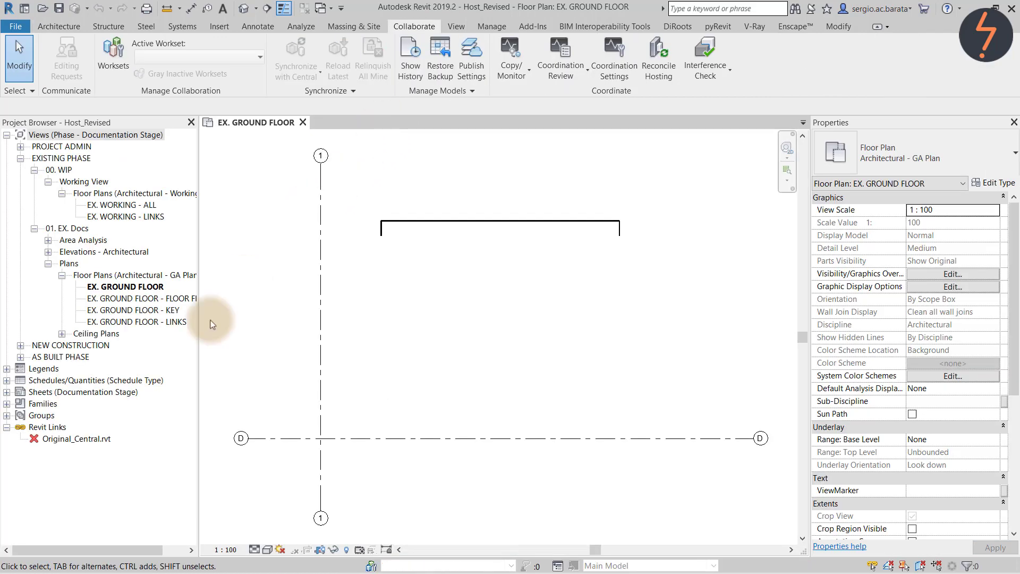
- Reload the Original_Central link and highlight its coordination review warning
right_click(101, 438)
left_click(179, 228)
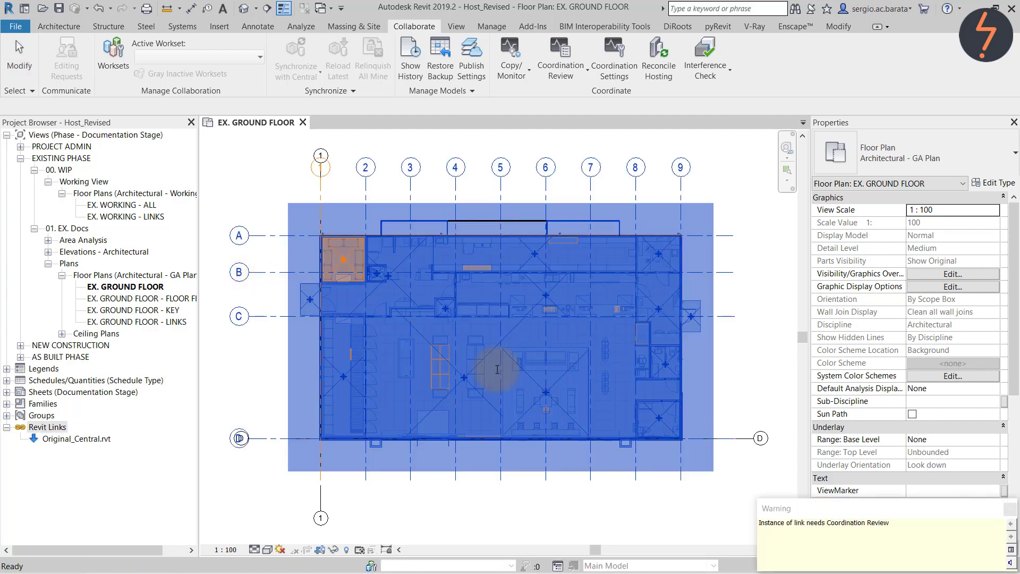
left_click_drag(894, 523, 745, 521)
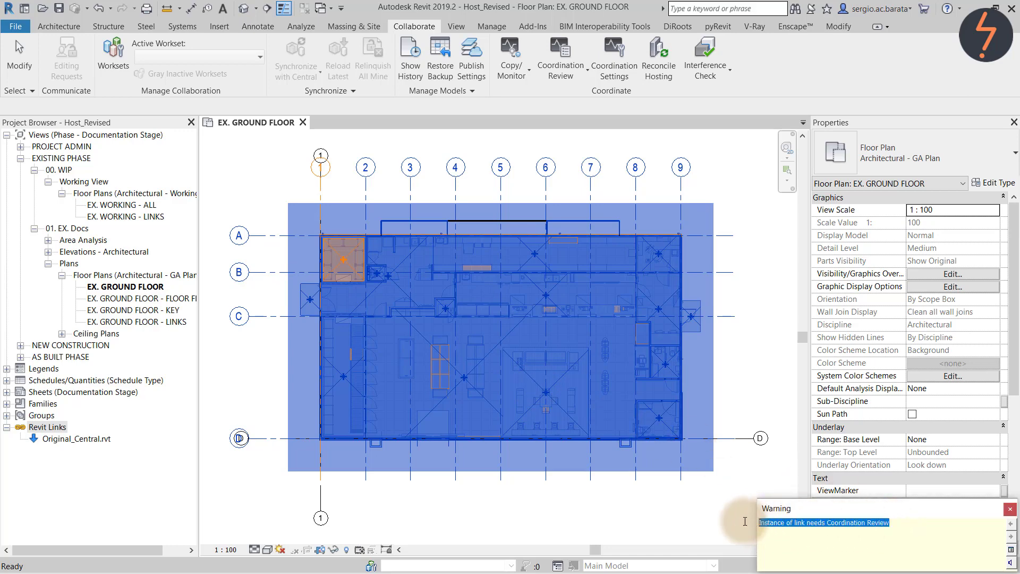
- In Coordination Review for the link, resolve the wall-centerline issue with Modify Wall and apply
left_click(563, 78)
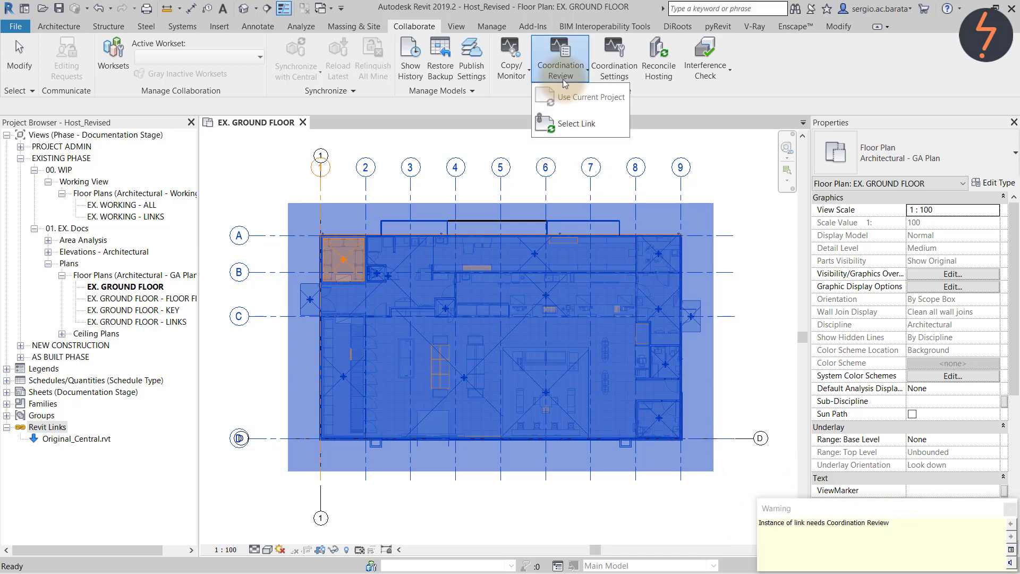
left_click(563, 125)
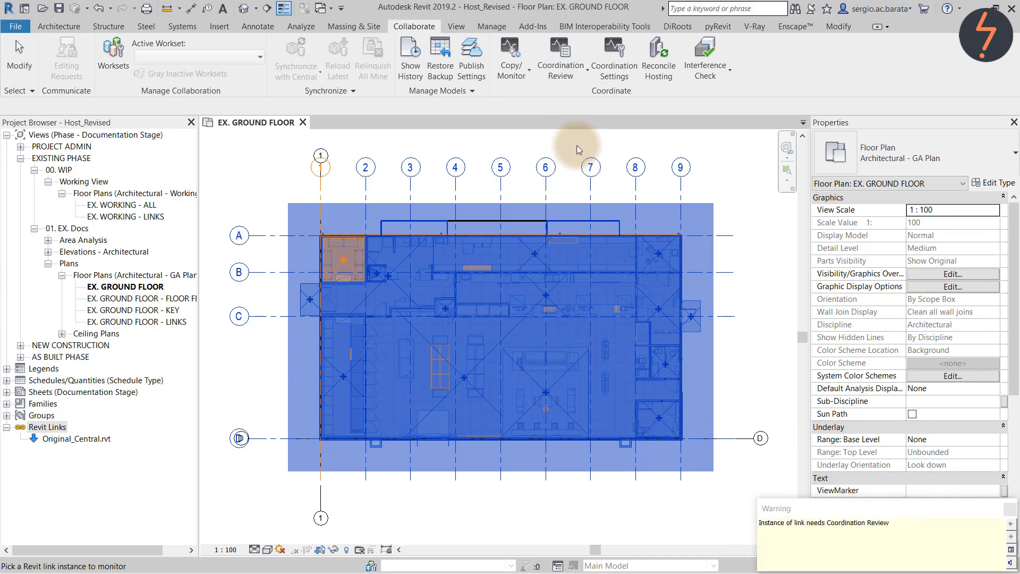
left_click(582, 221)
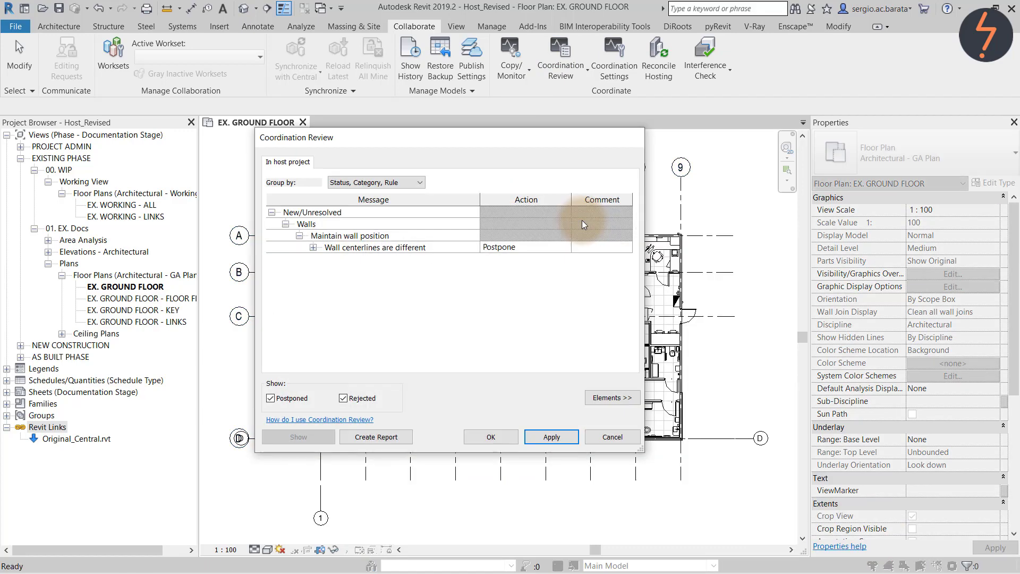
left_click(313, 248)
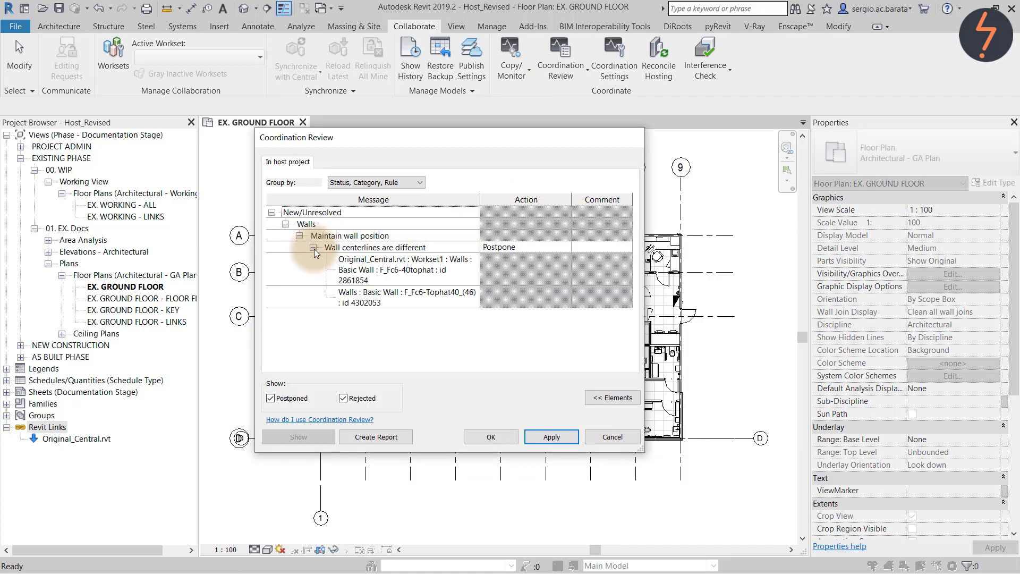
left_click(567, 250)
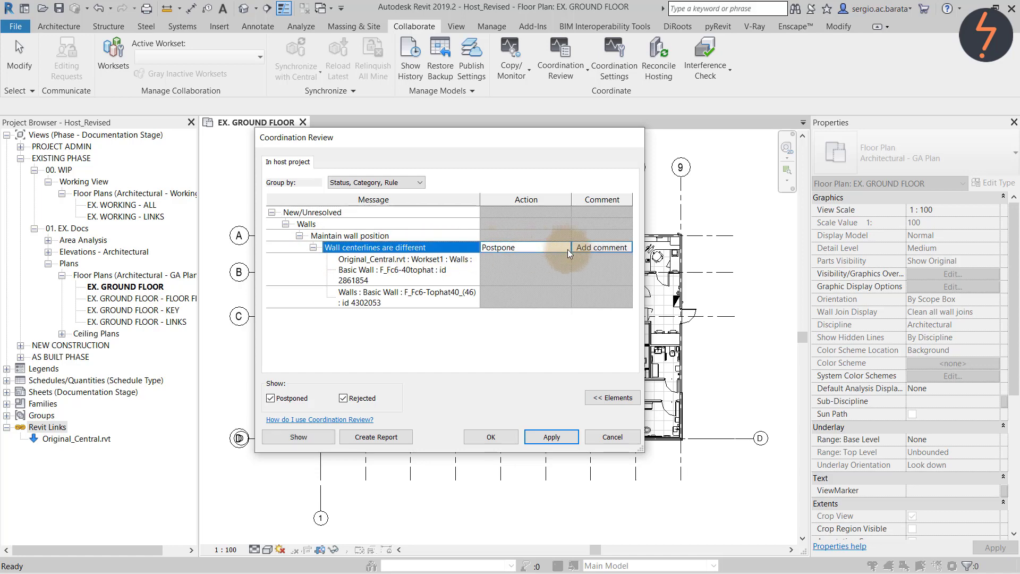
left_click(567, 250)
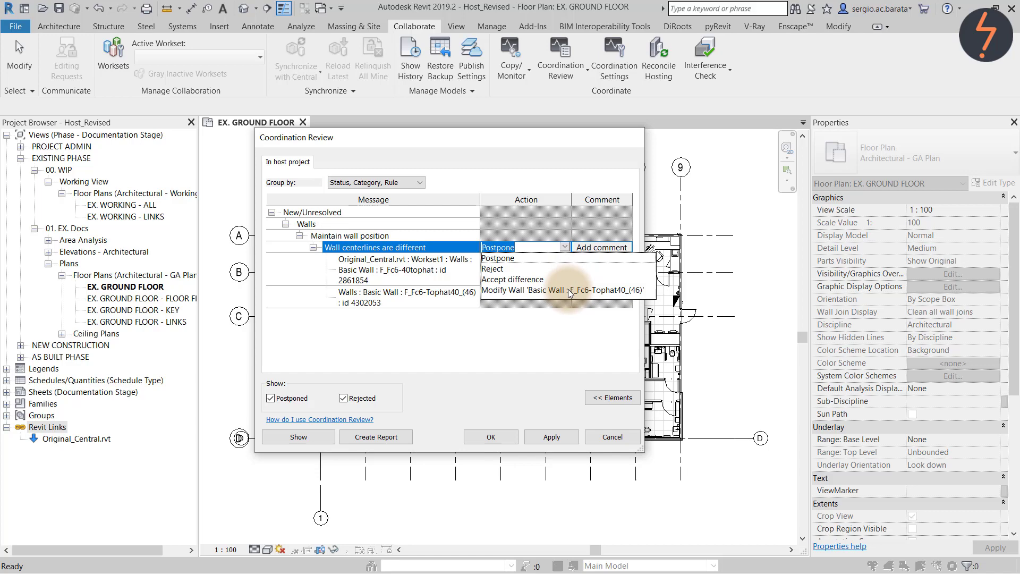
left_click(567, 290)
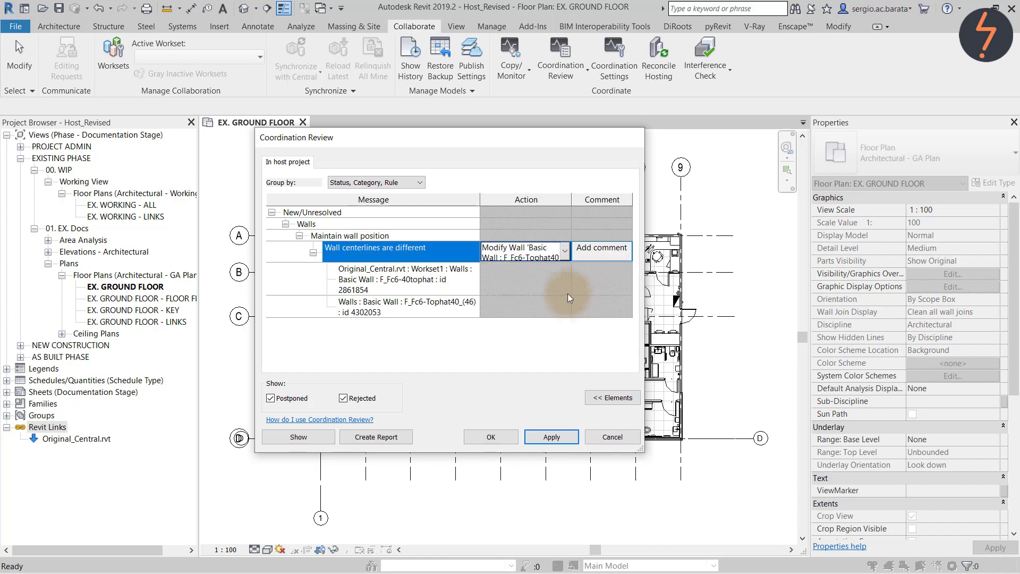
left_click(553, 436)
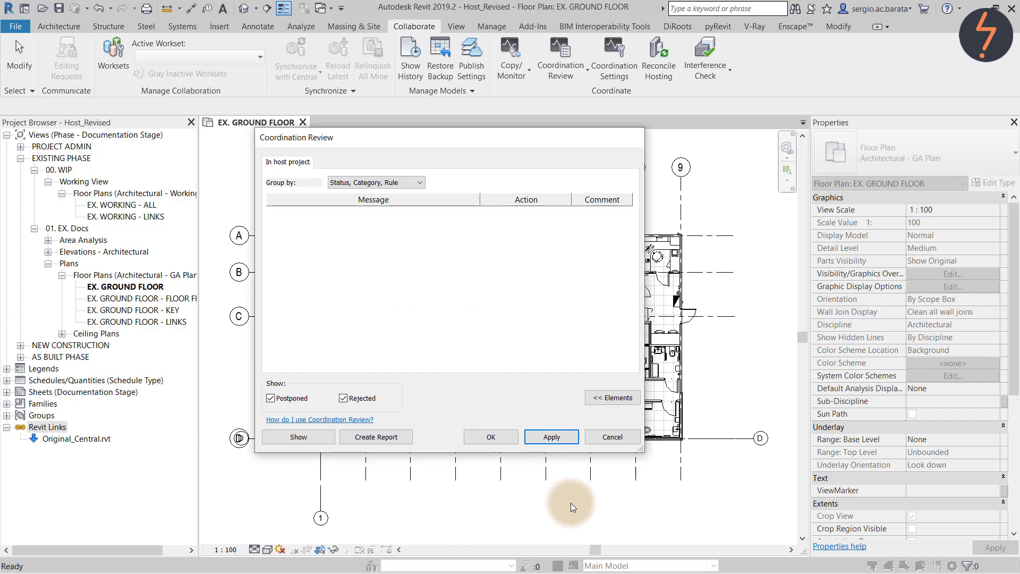
- Set the linked model to display halftone through its view graphics overrides
left_click(504, 444)
left_click(591, 451)
right_click(590, 451)
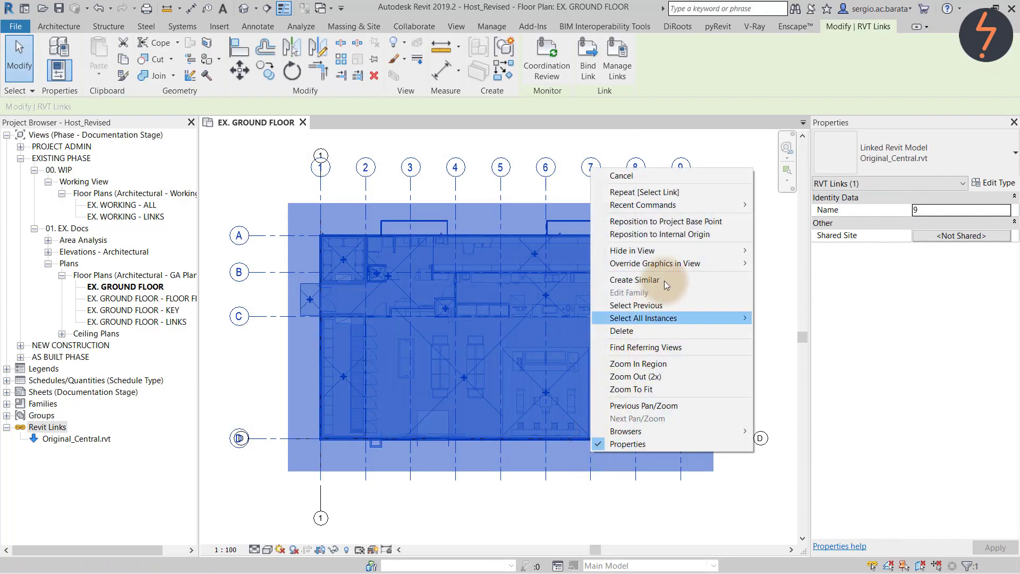
left_click(777, 276)
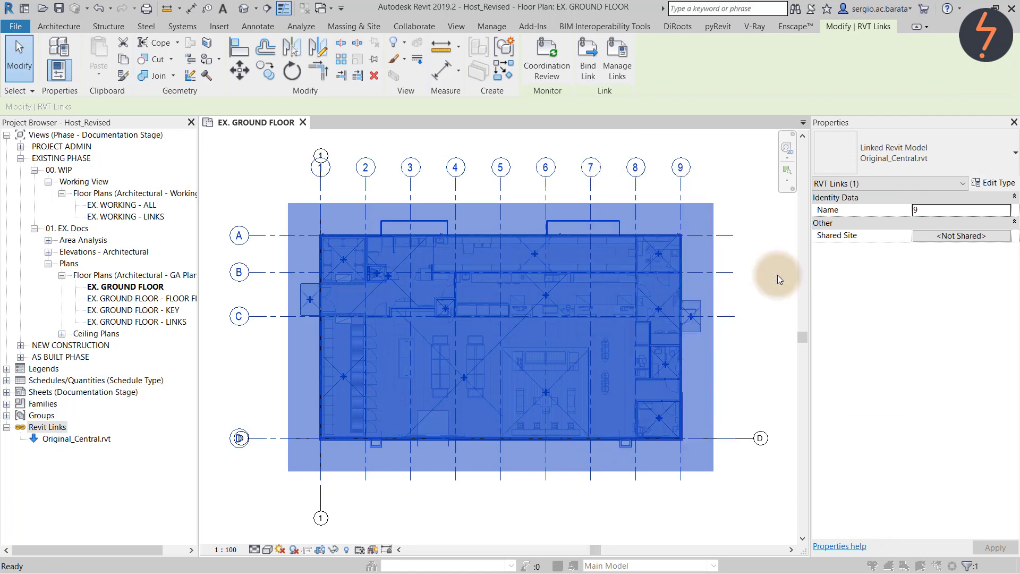
left_click(576, 240)
left_click(593, 349)
left_click(502, 349)
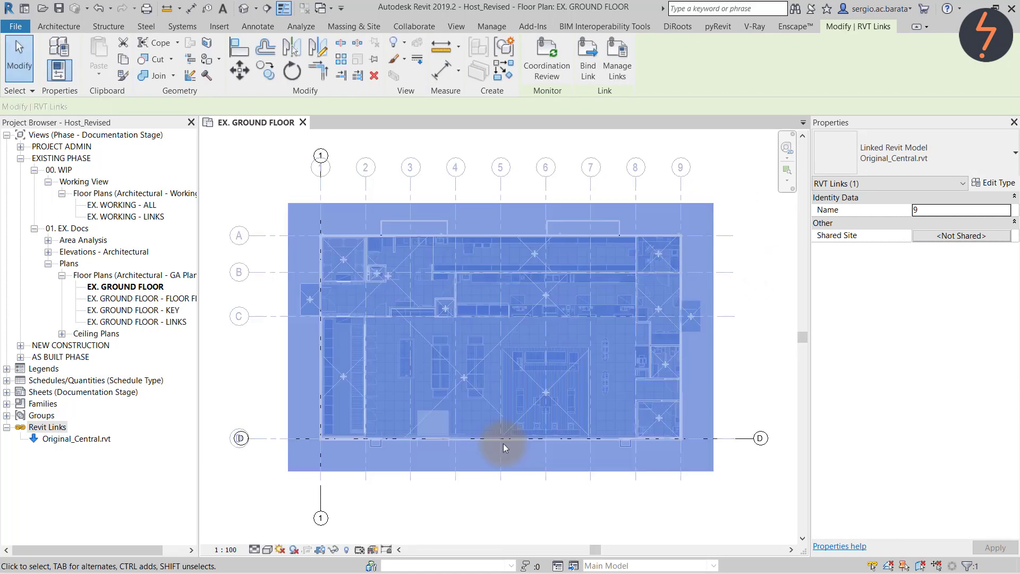
left_click(502, 502)
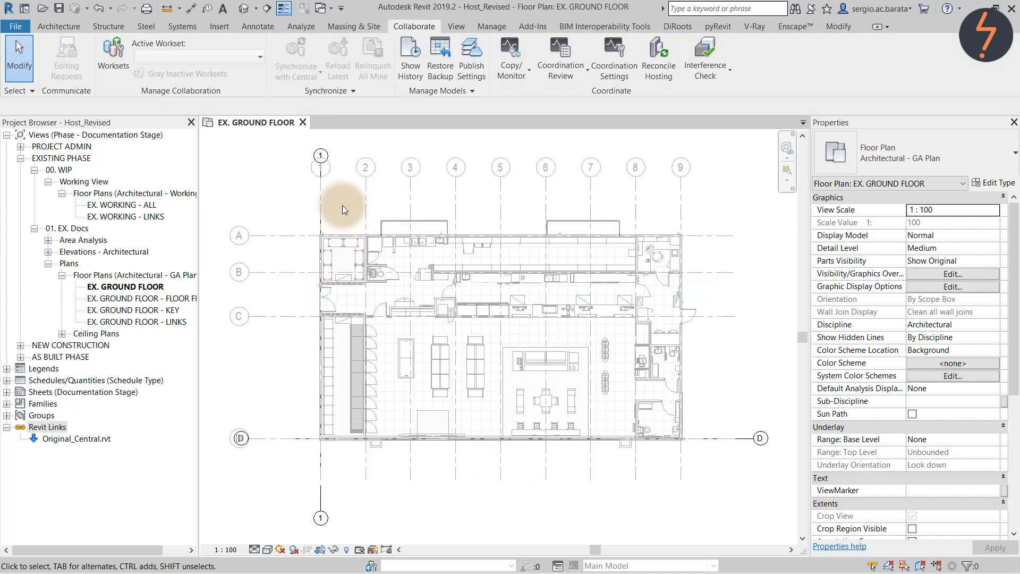
- Extend the host's top wall to 8900 long and move it slightly north
left_click_drag(342, 205, 710, 379)
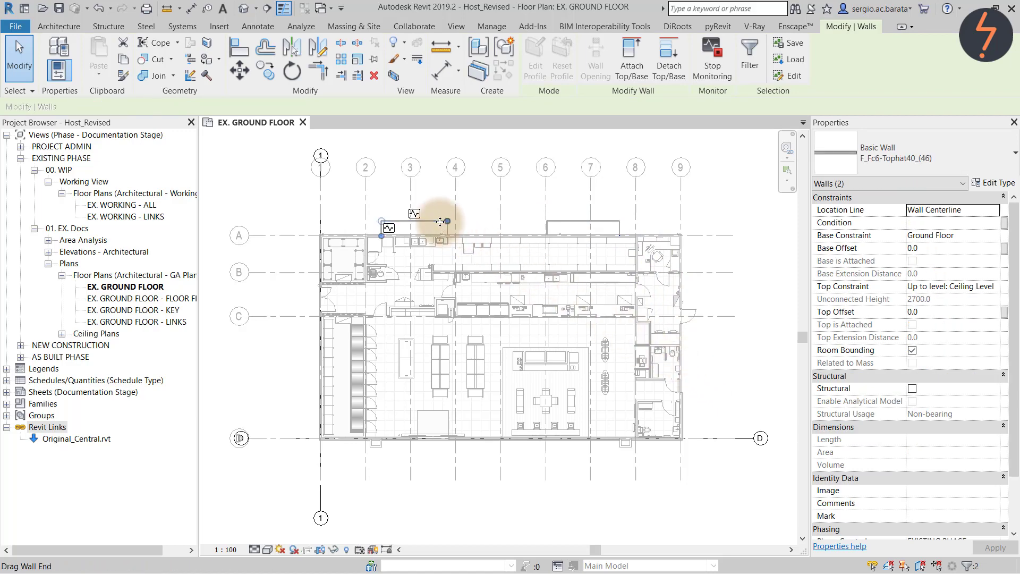
left_click_drag(447, 225, 521, 222)
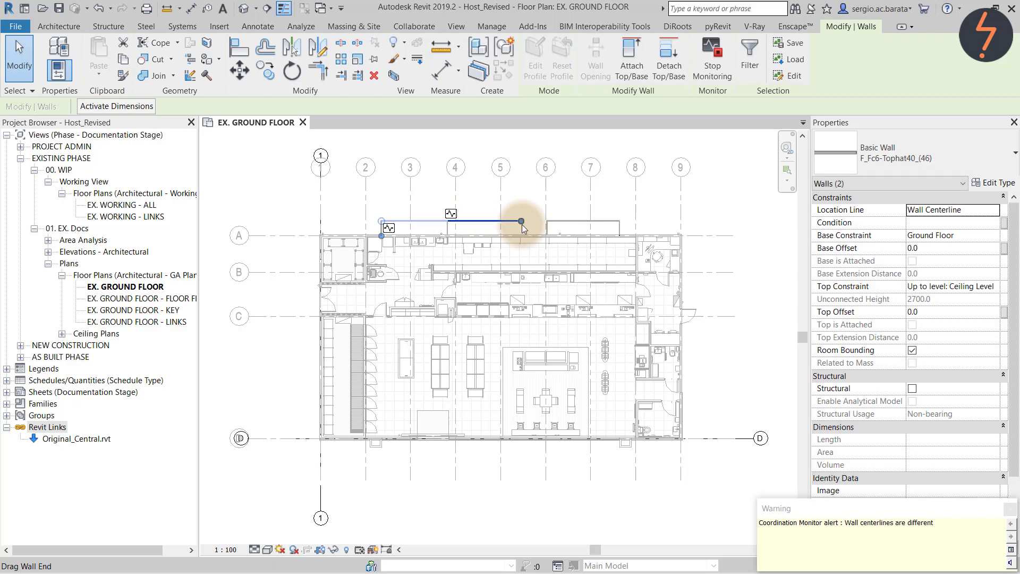
key("Escape")
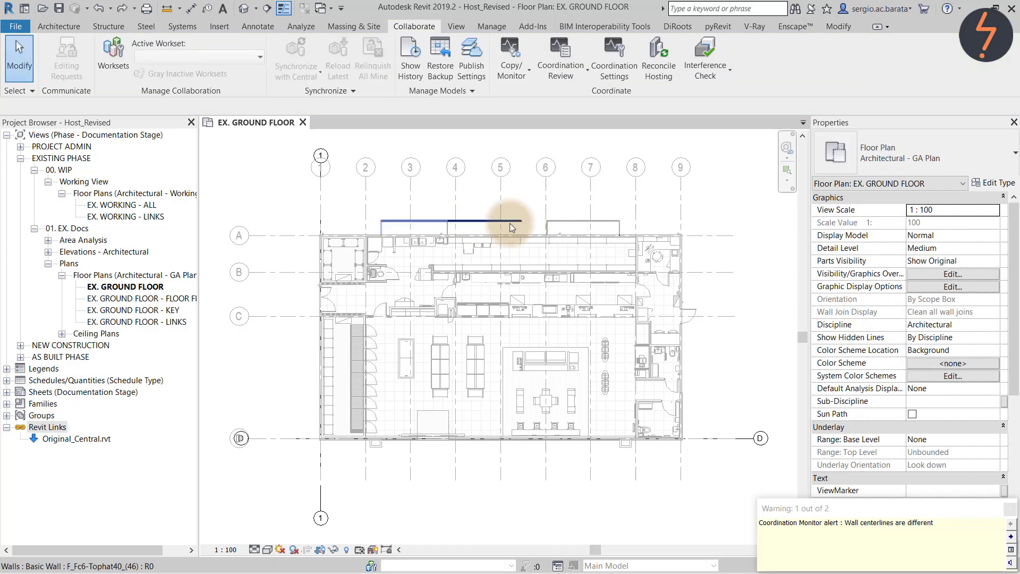
left_click(476, 220)
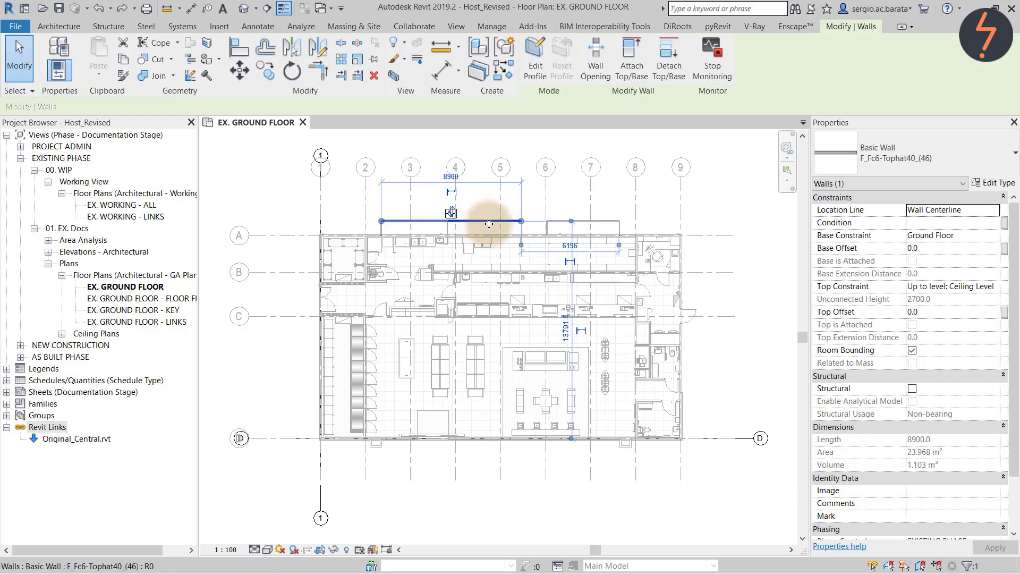
key("m")
key("v")
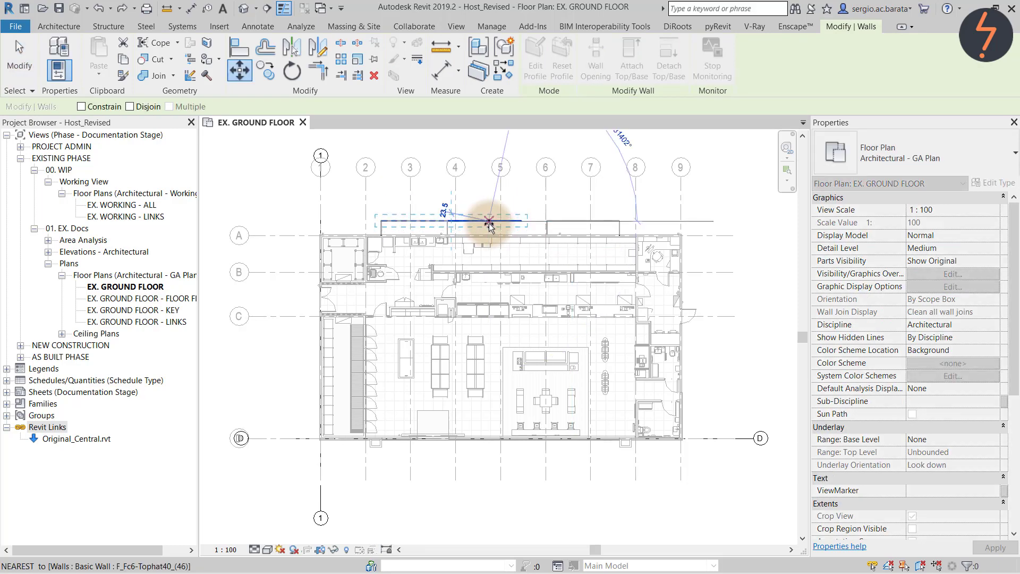
left_click(485, 215)
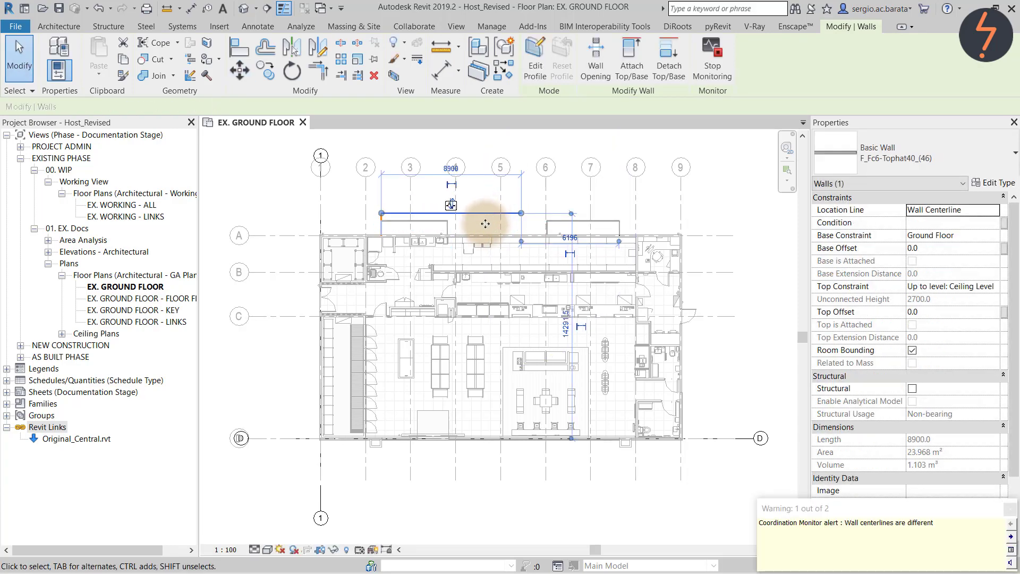